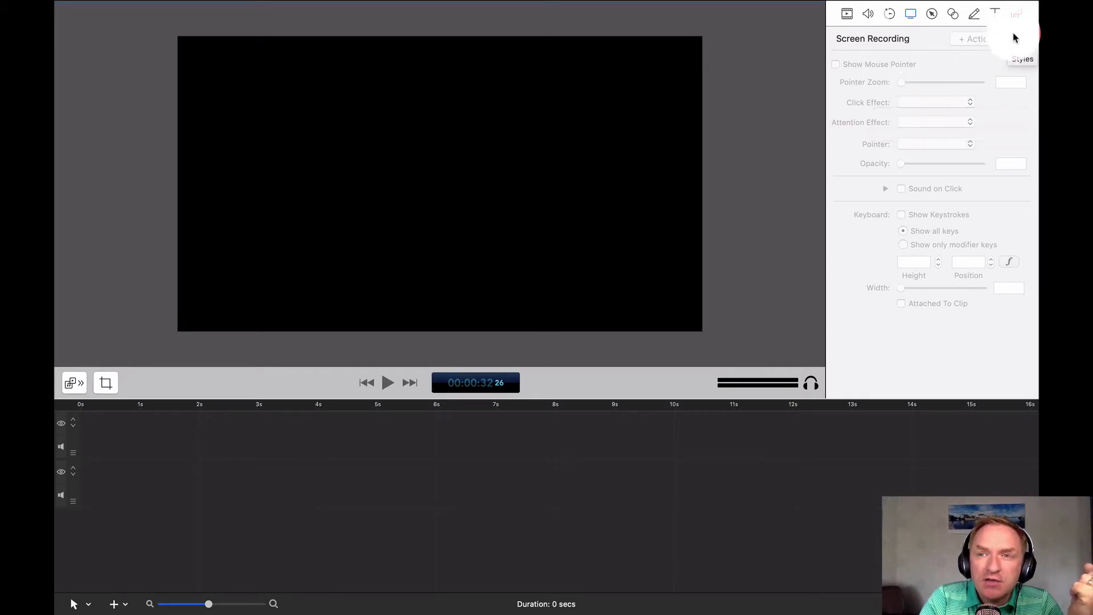
Place the pan across ice box.MOV clip from the media library on the first timeline track, starting at about 1.3 seconds.
left_click(1018, 16)
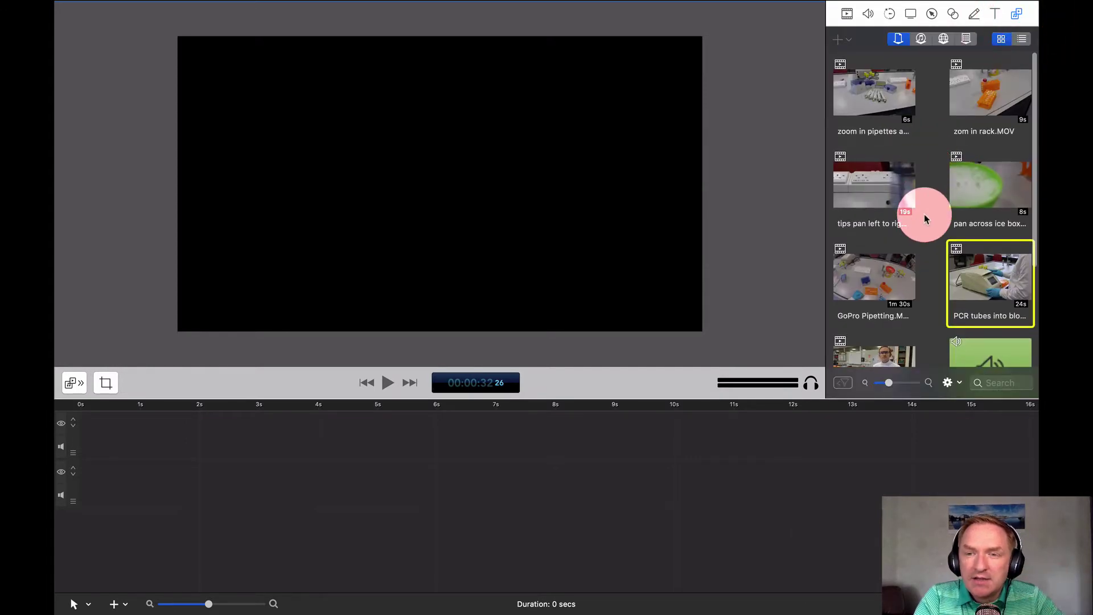
scroll(913, 246, "down", 1)
scroll(914, 246, "down", 3)
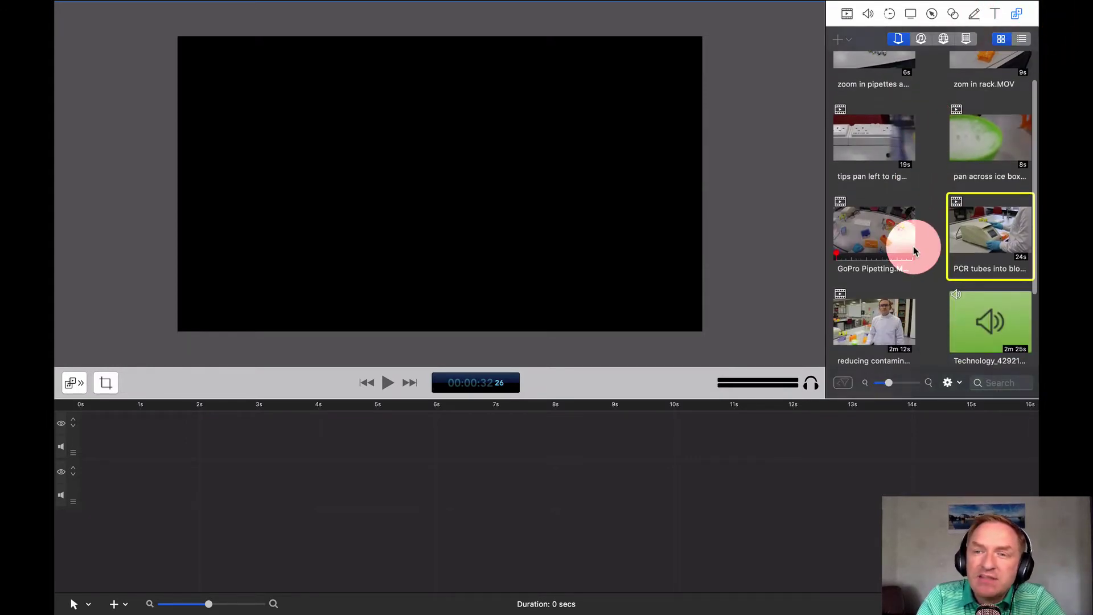
scroll(913, 246, "up", 3)
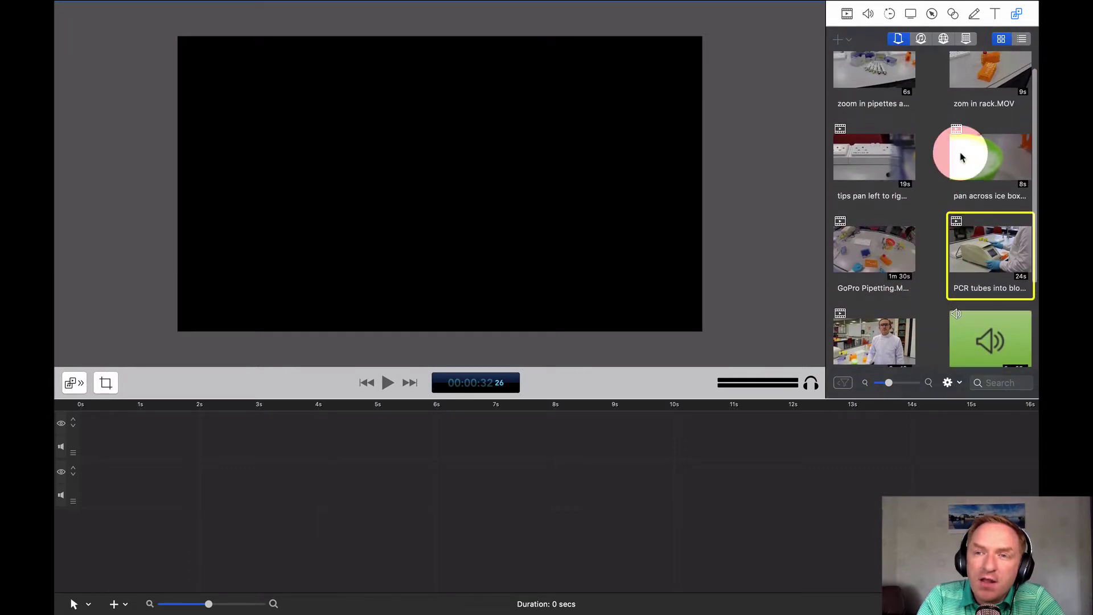
left_click_drag(988, 154, 162, 435)
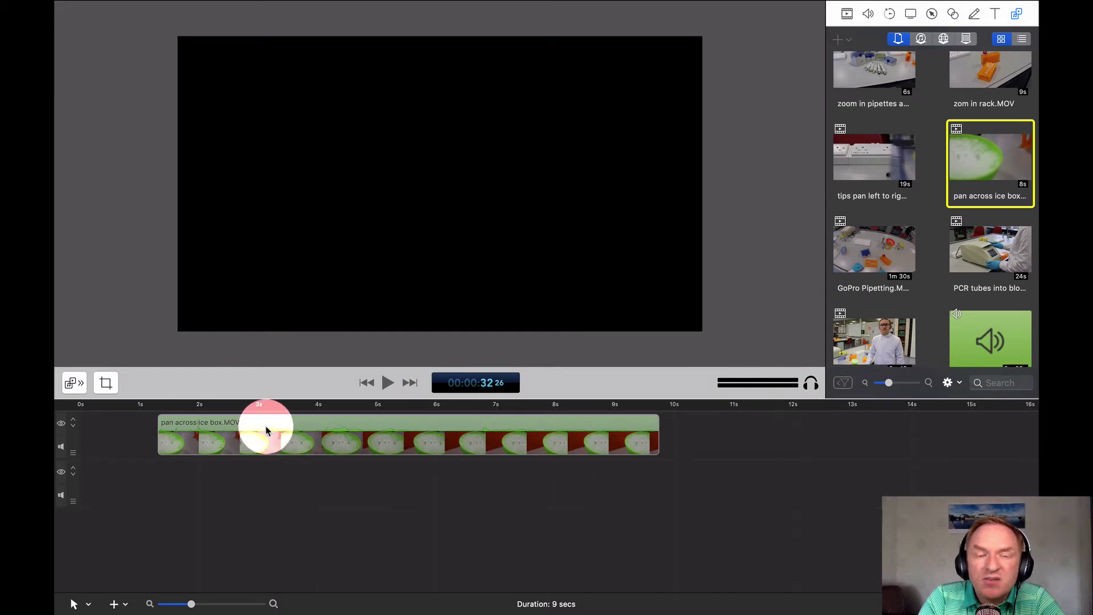
Detach the audio from the ice box clip and delete the detached audio clip.
right_click(285, 453)
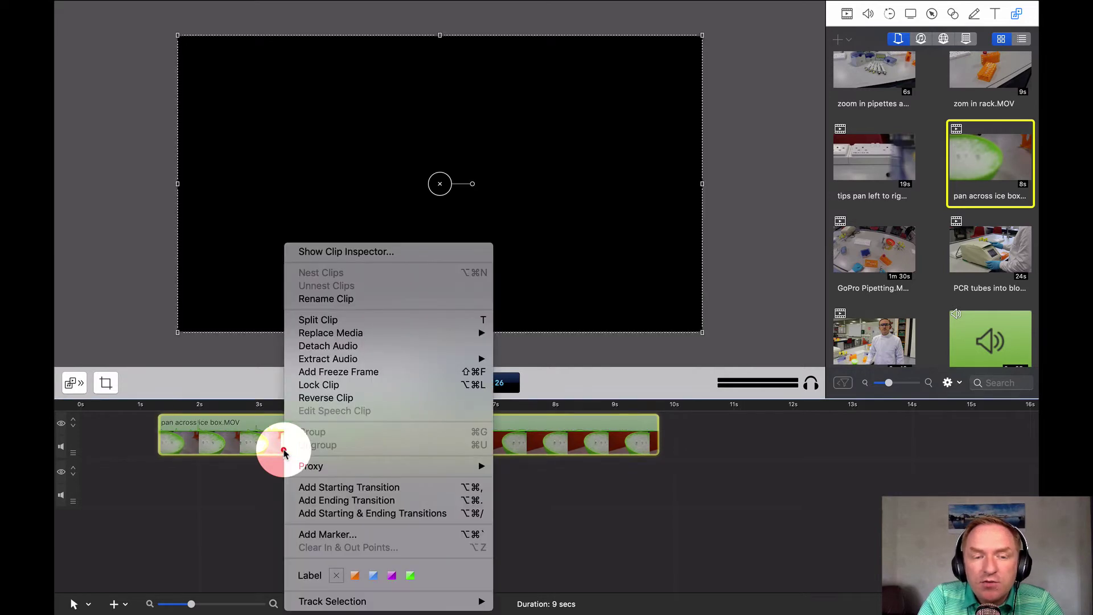
left_click(342, 348)
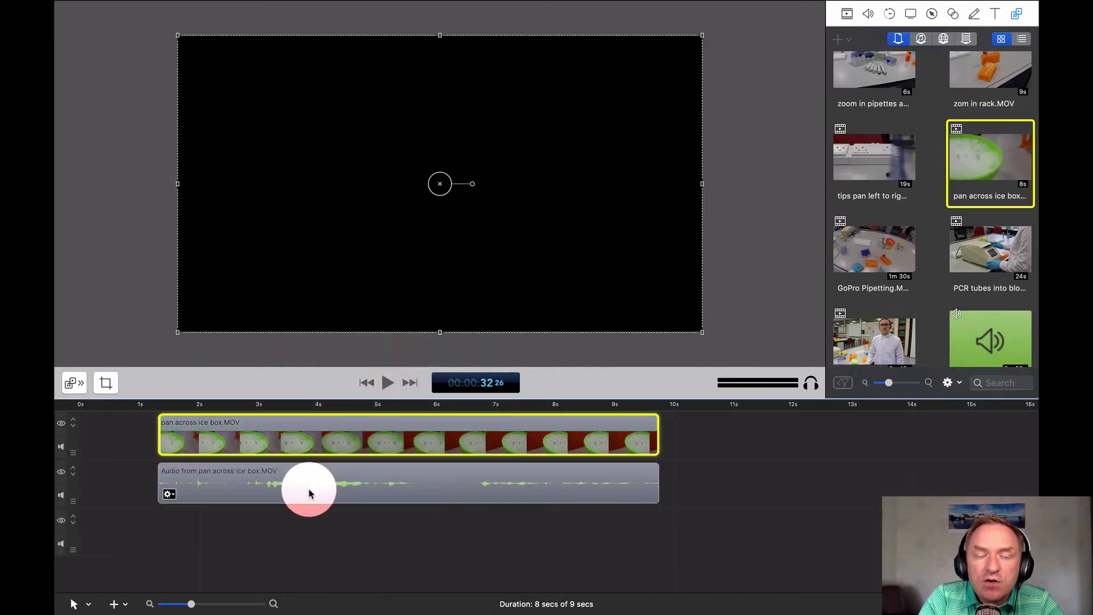
left_click(310, 493)
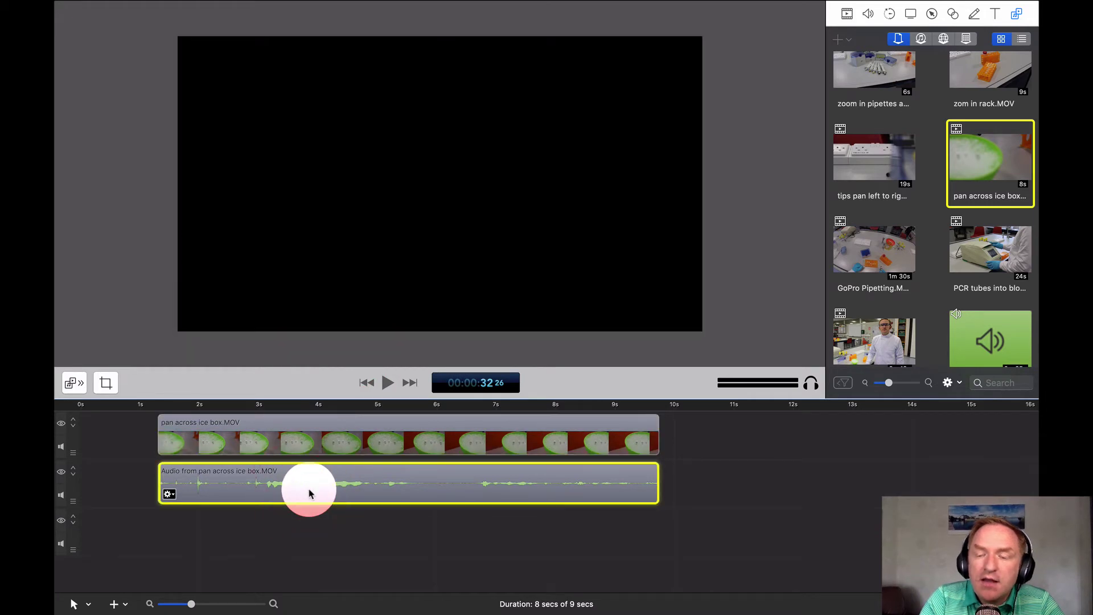
key("Delete")
Move the ice box clip to the start of the timeline and play it back from the beginning.
left_click(322, 421)
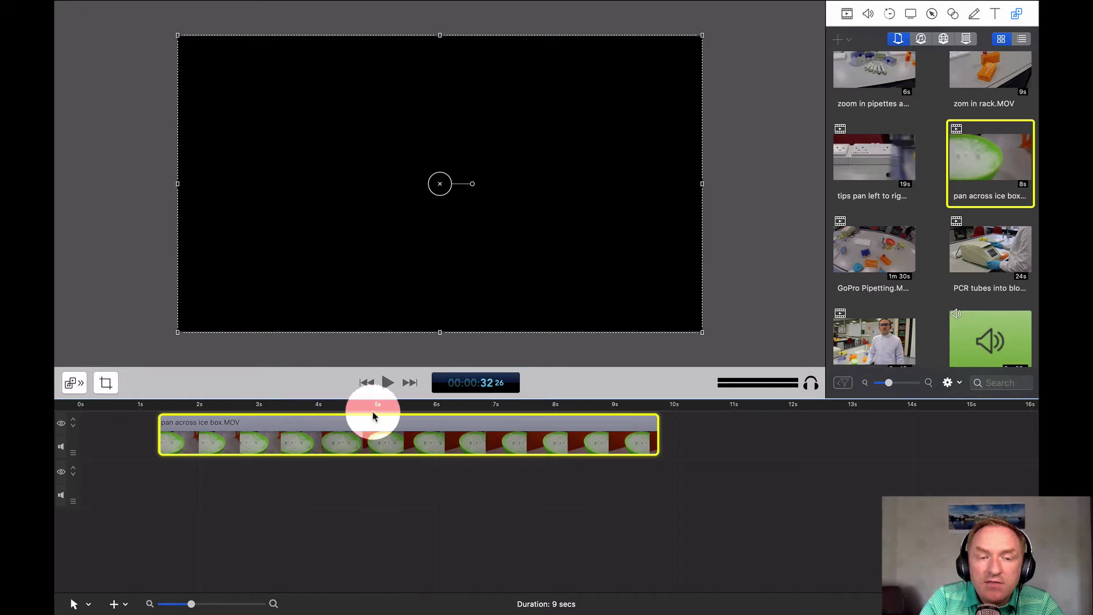
left_click_drag(210, 425, 114, 423)
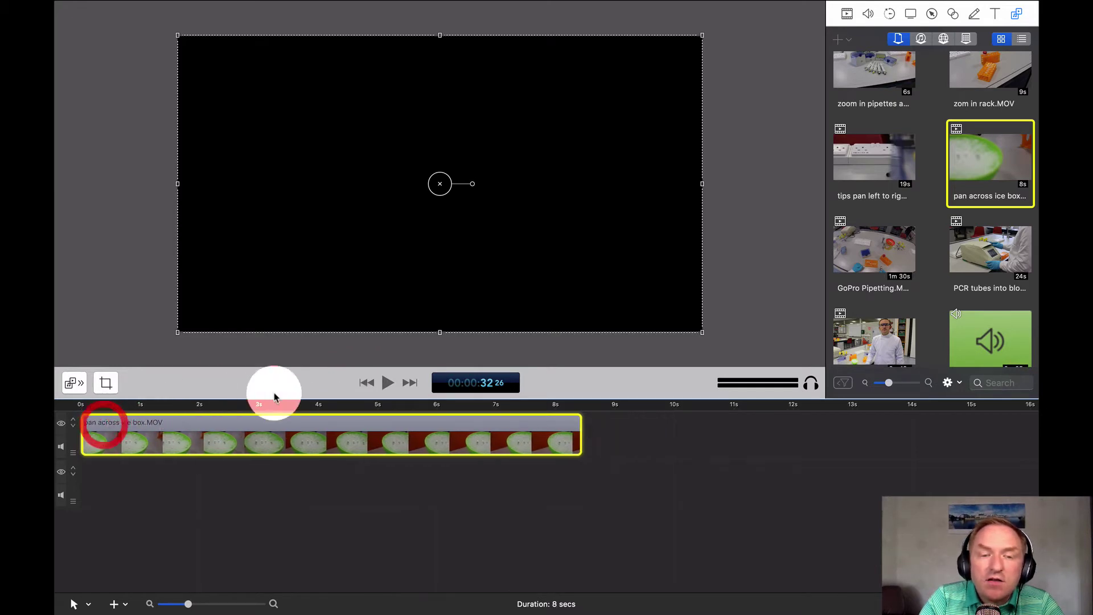
left_click(388, 383)
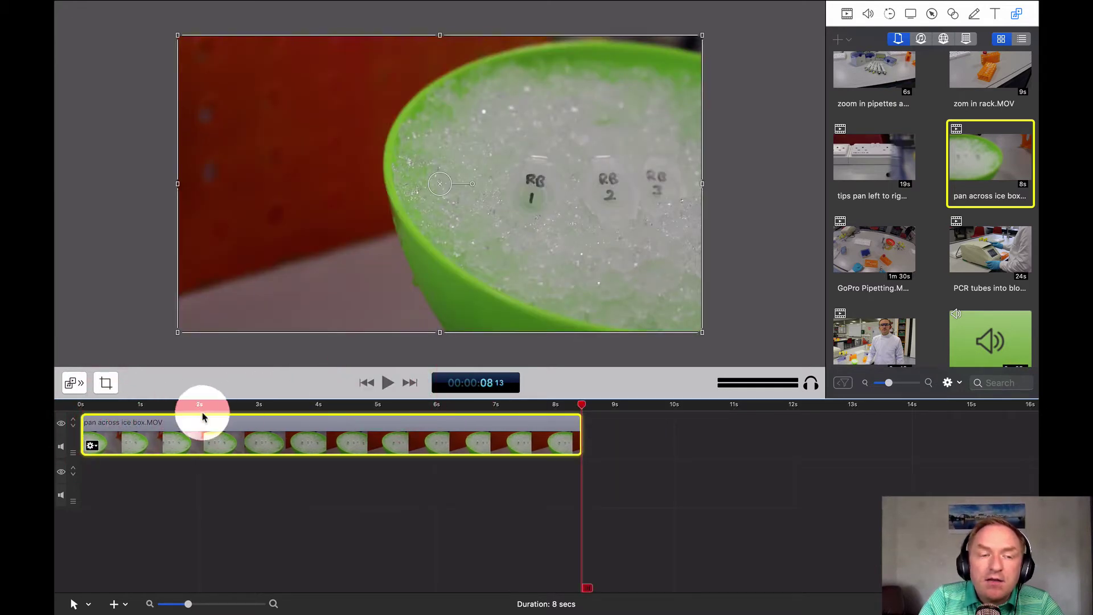
left_click(92, 405)
left_click(389, 383)
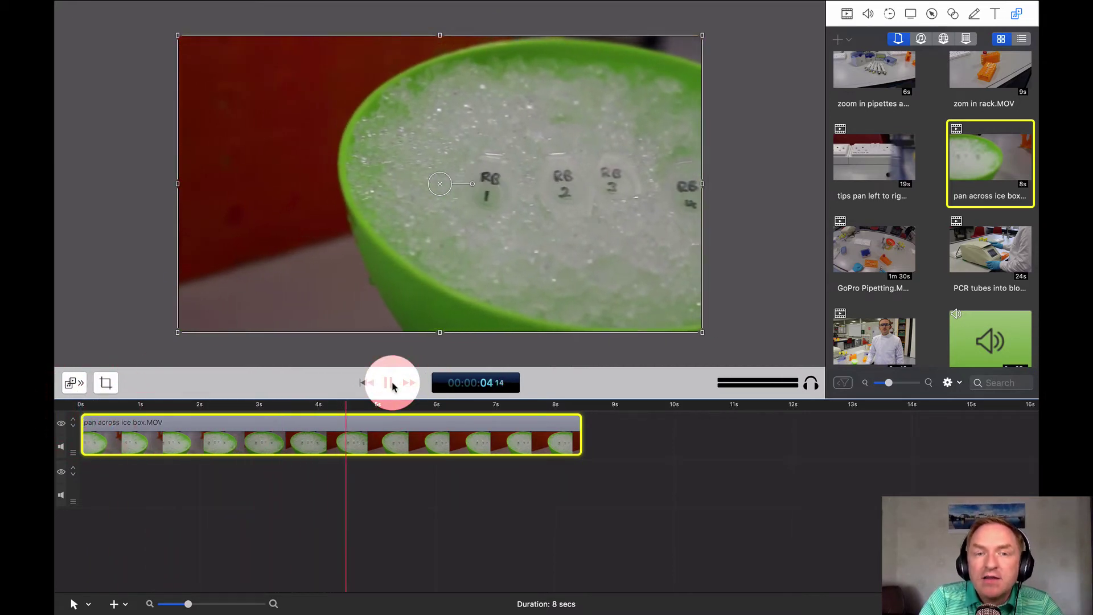
left_click(392, 385)
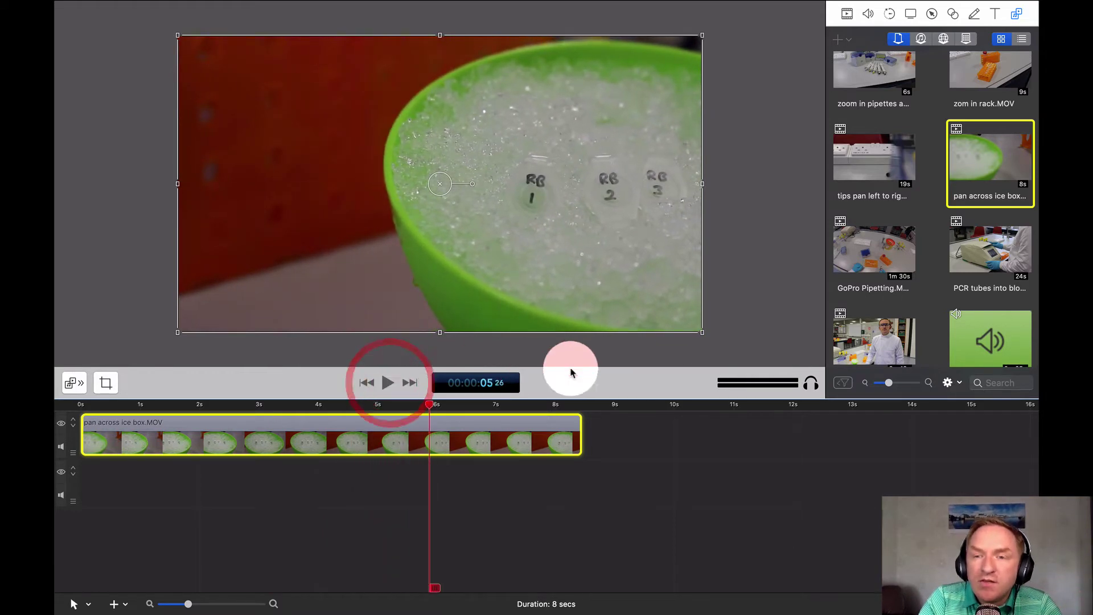
Add zom in rack.MOV to the first track and close the gap so it directly follows the ice box clip.
scroll(930, 305, "up", 2)
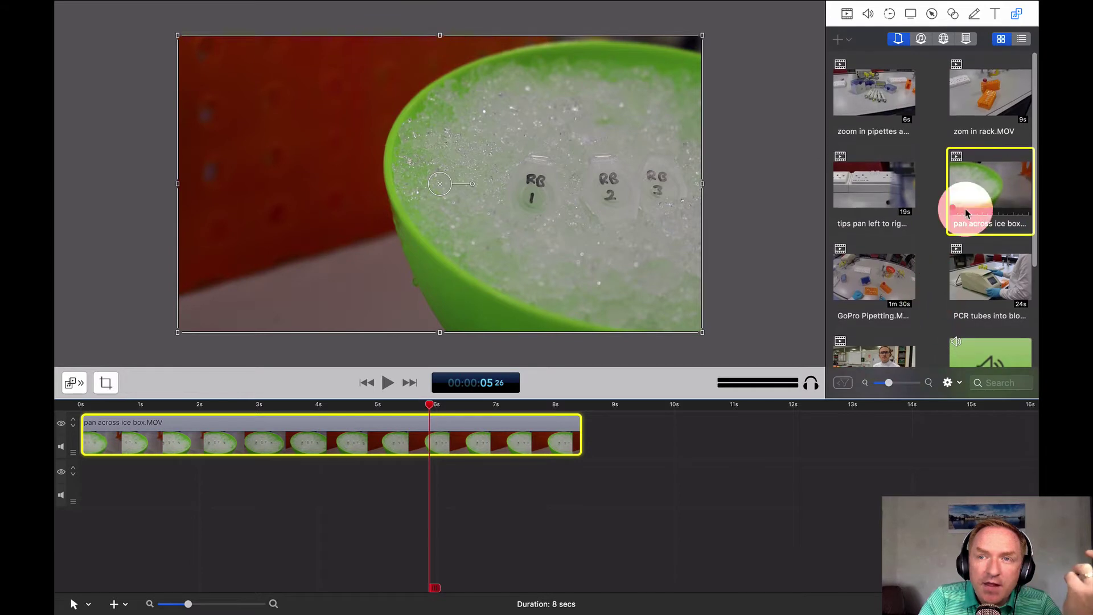
left_click_drag(996, 87, 666, 444)
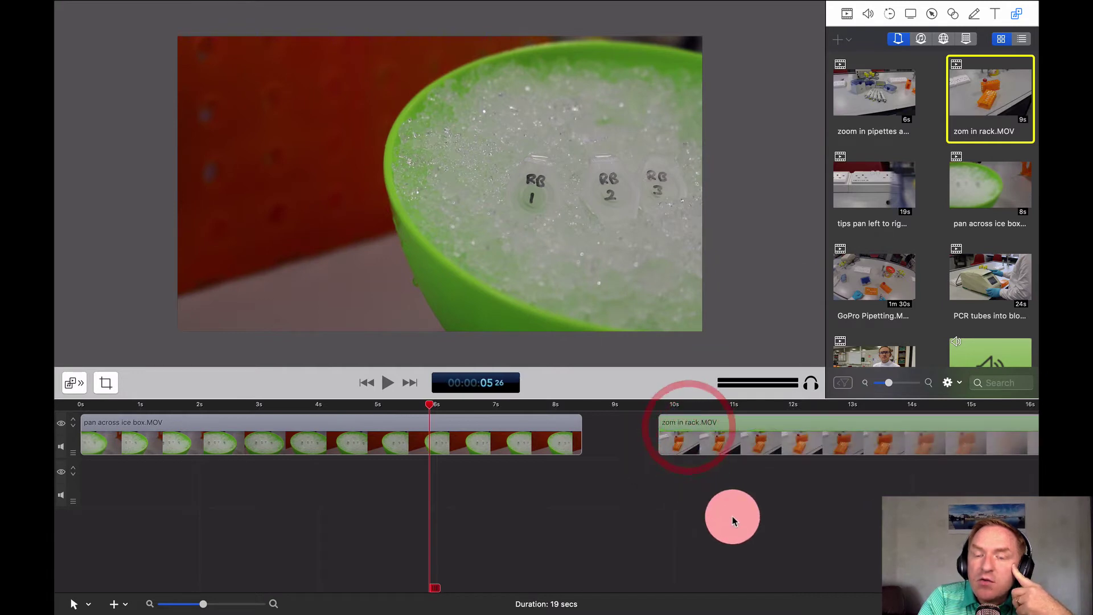
scroll(732, 517, "right", 3)
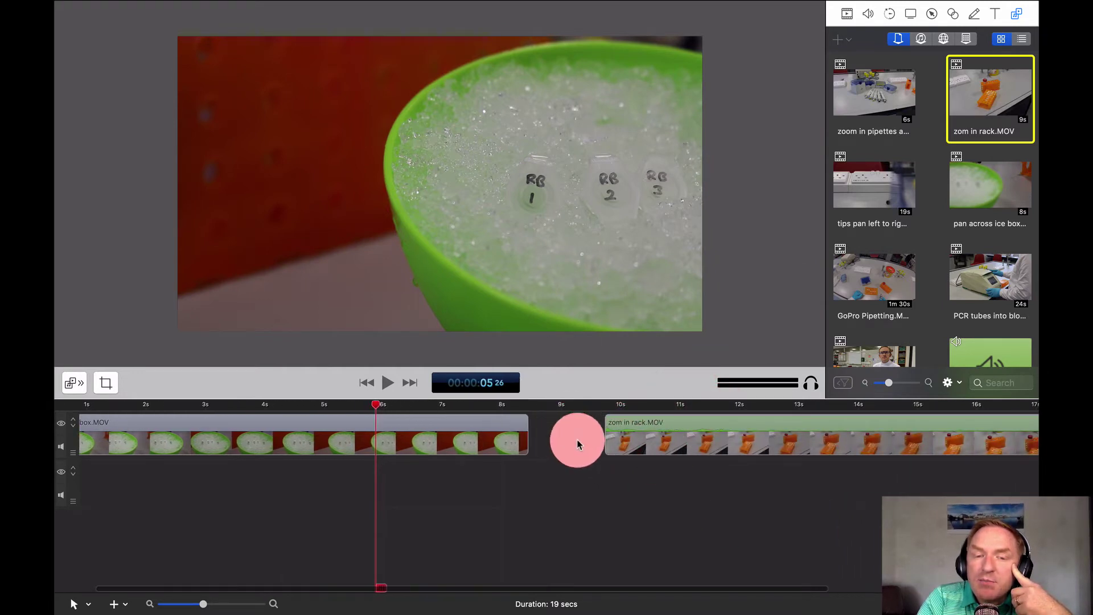
left_click(385, 387)
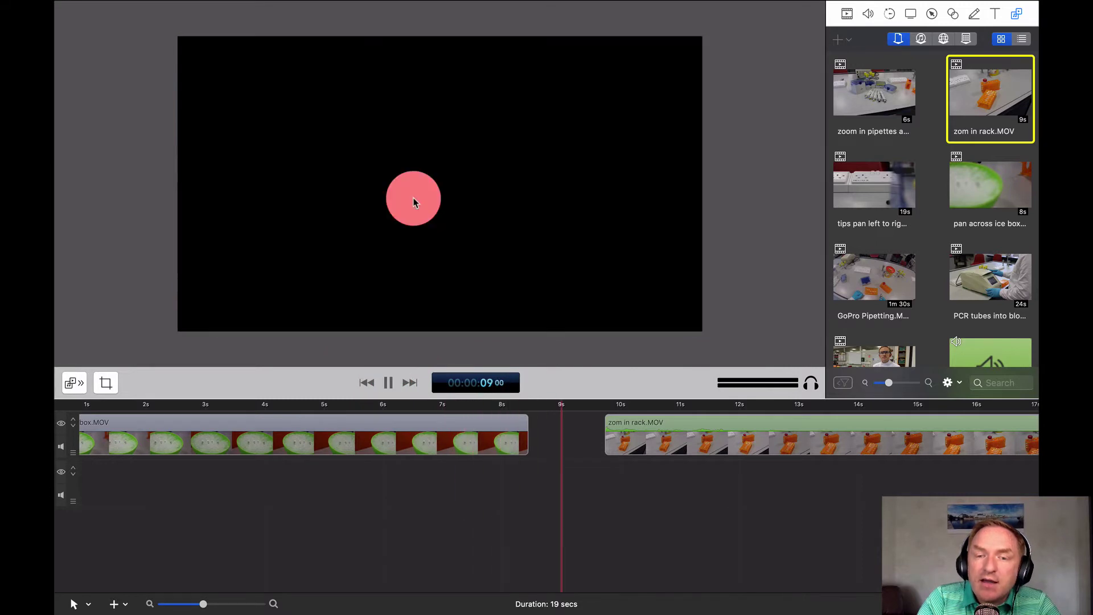
left_click(389, 382)
left_click_drag(655, 423, 575, 424)
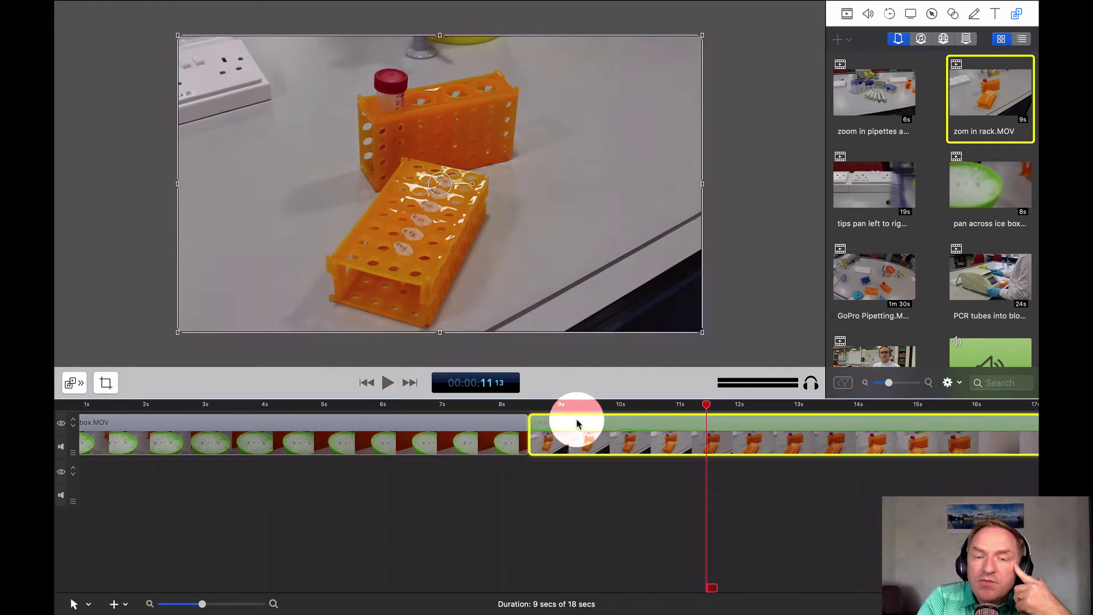
Play back the transition from the ice box clip into the rack clip, starting at about 7 seconds.
left_click(388, 383)
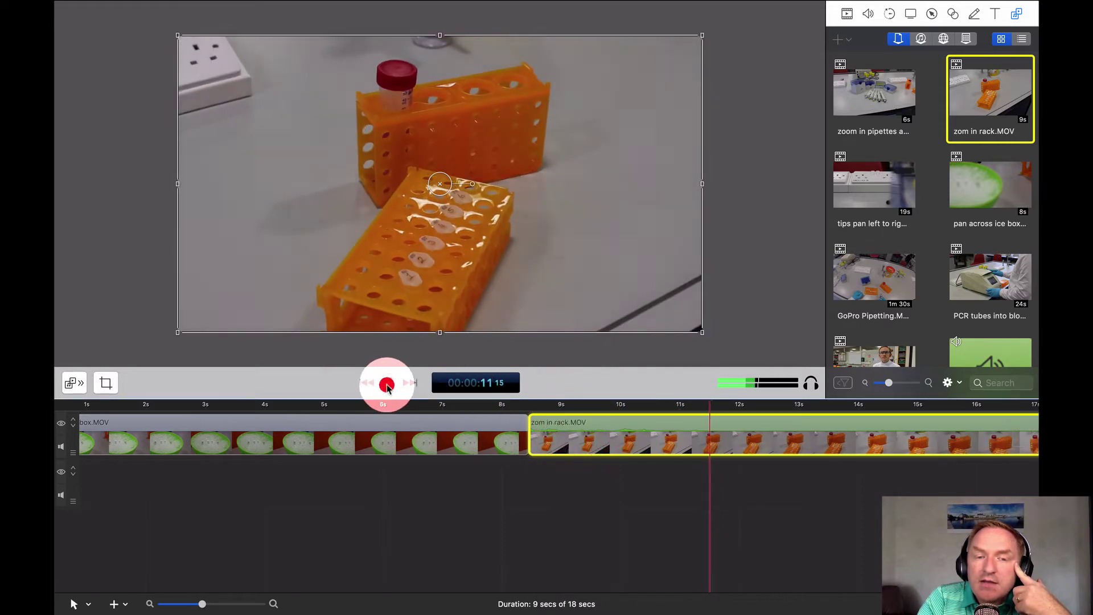
left_click(453, 406)
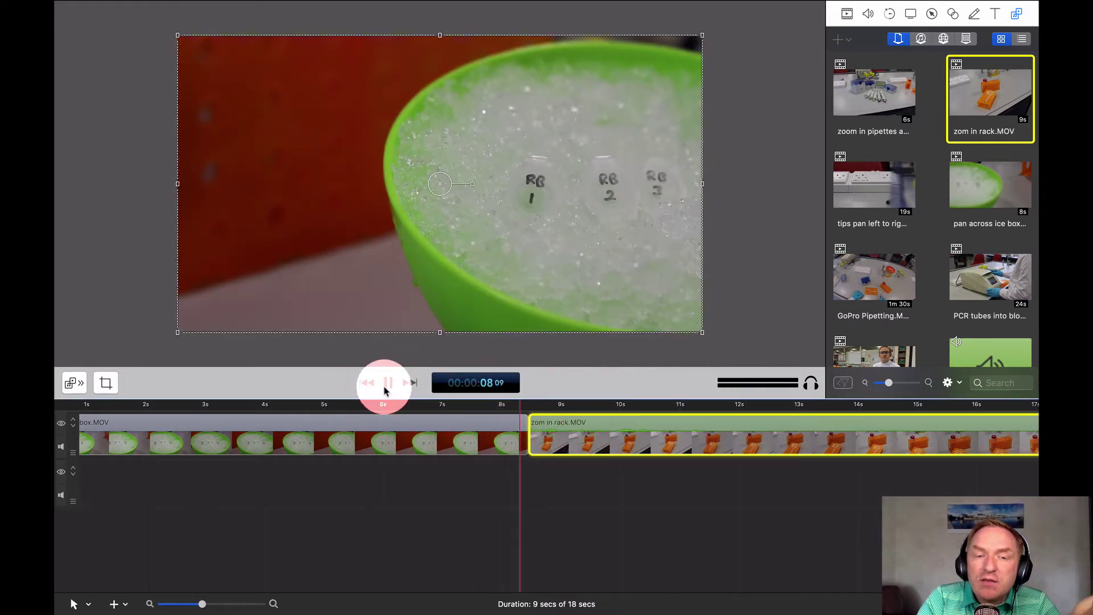
left_click(452, 408)
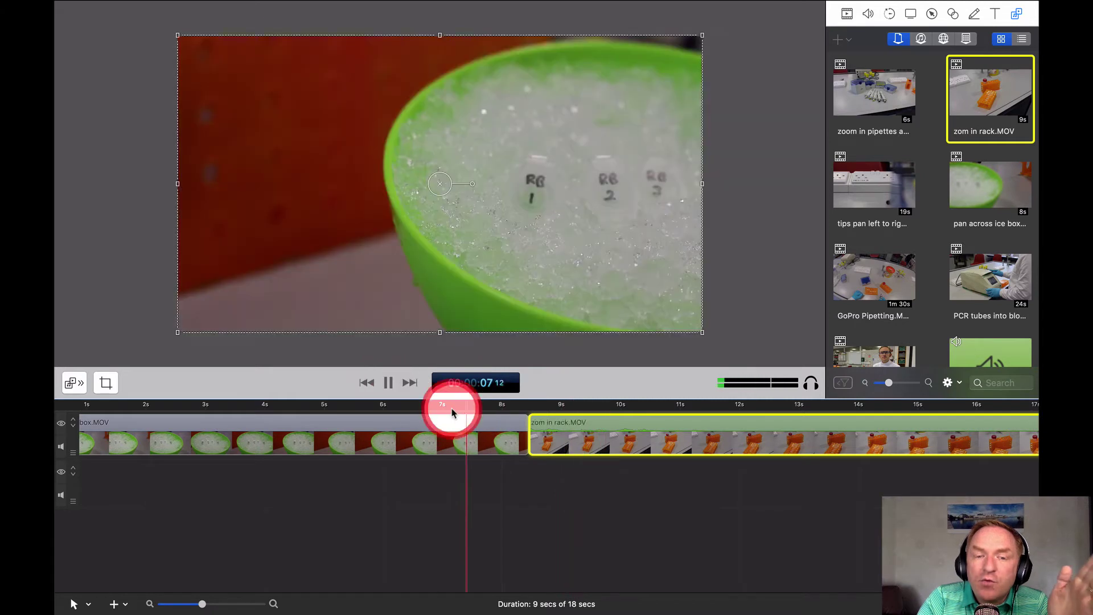
left_click(387, 383)
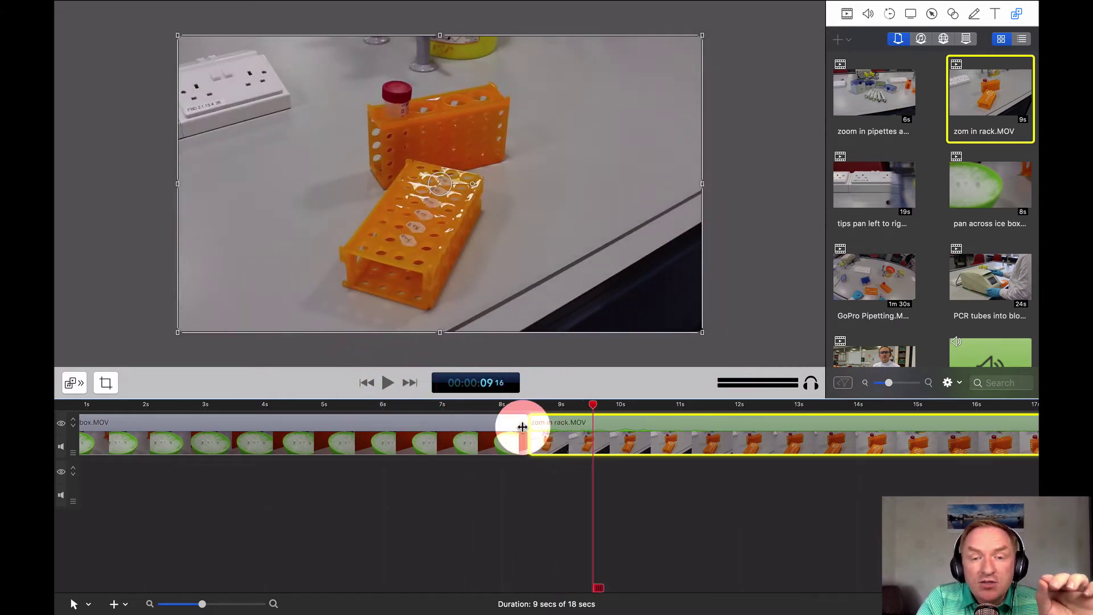
Detach the audio from the rack clip and delete the detached audio clip.
mouse_move(532, 434)
left_mouse_down()
mouse_move(500, 428)
mouse_move(670, 445)
mouse_move(679, 433)
left_mouse_up()
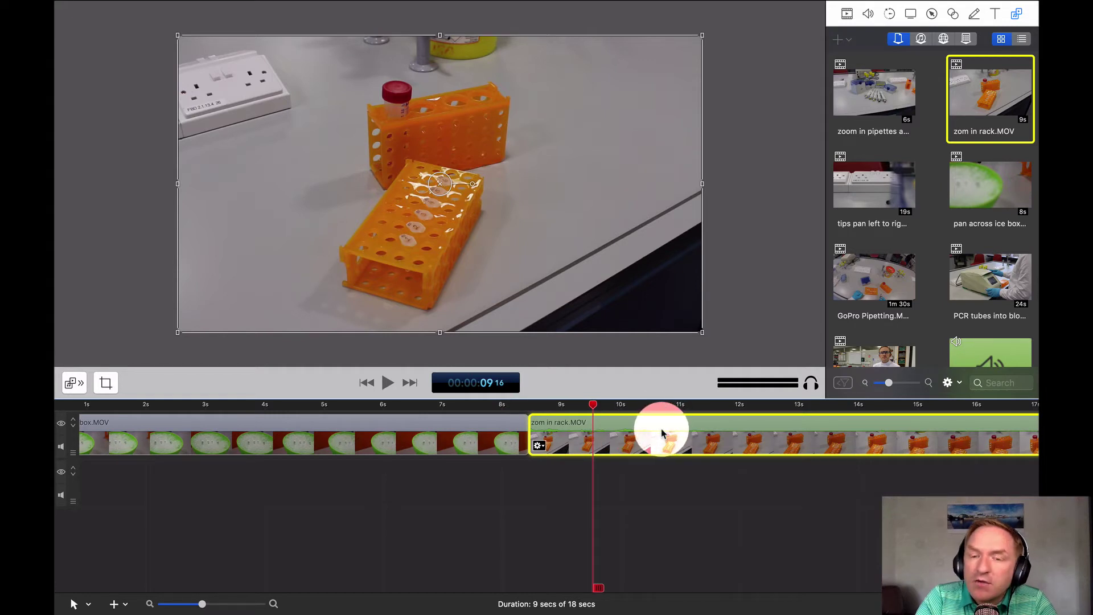
right_click(662, 434)
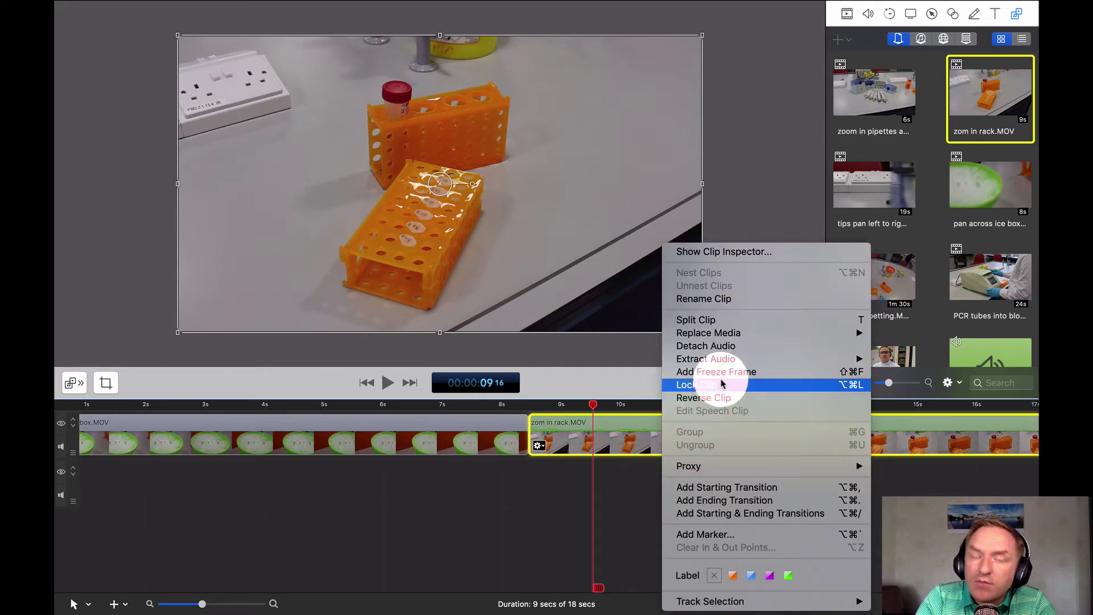
left_click(725, 351)
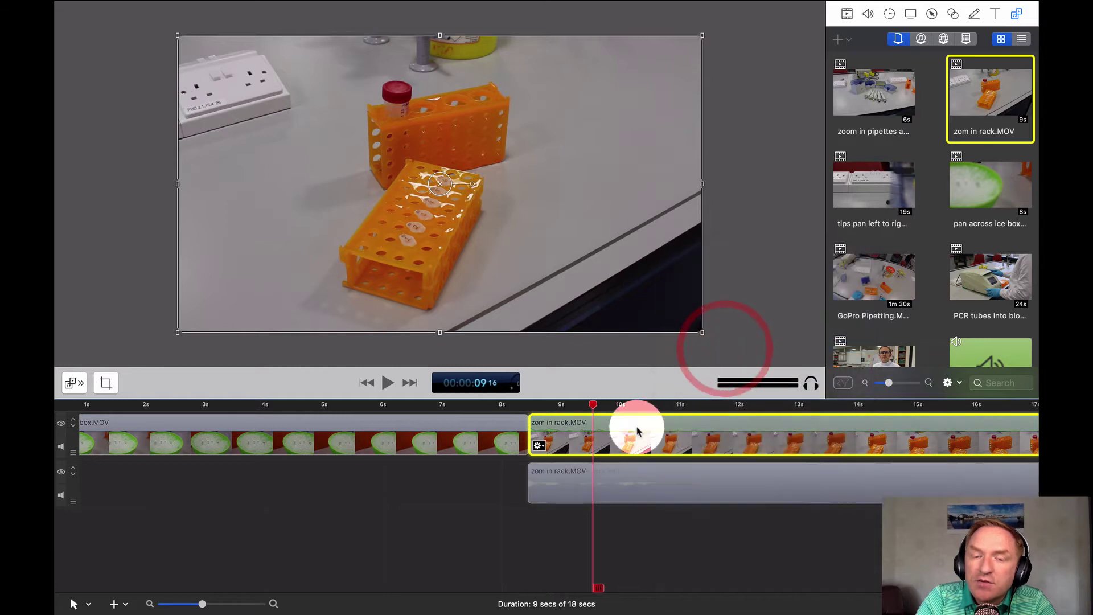
left_click(620, 475)
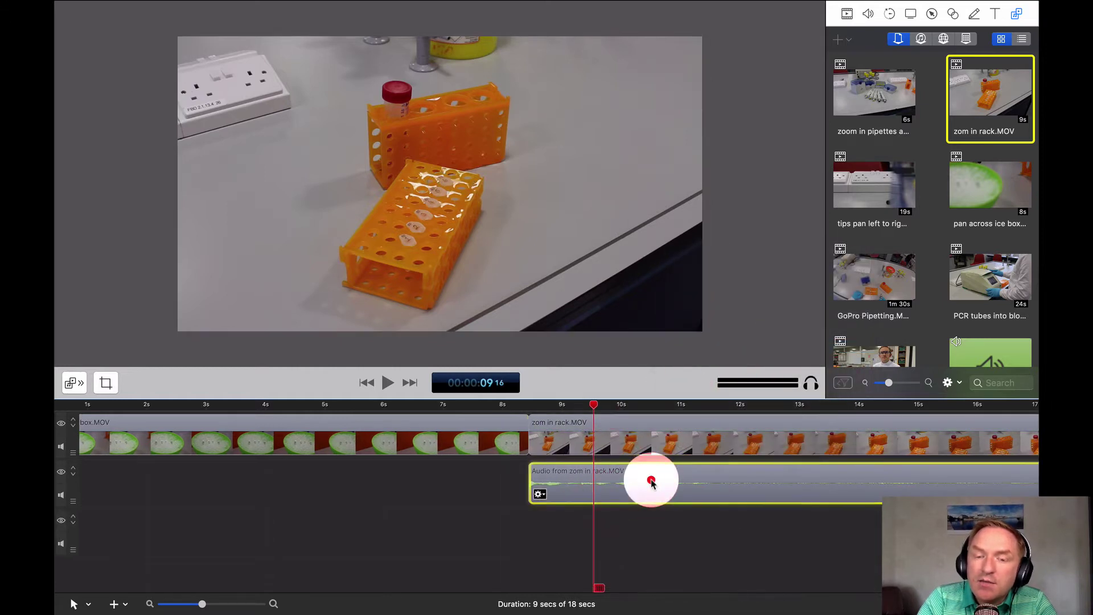
key("Delete")
Replay the cut between the two silent clips from about 7 seconds.
left_click(506, 431)
left_click(569, 422)
left_click(501, 419)
left_click(446, 405)
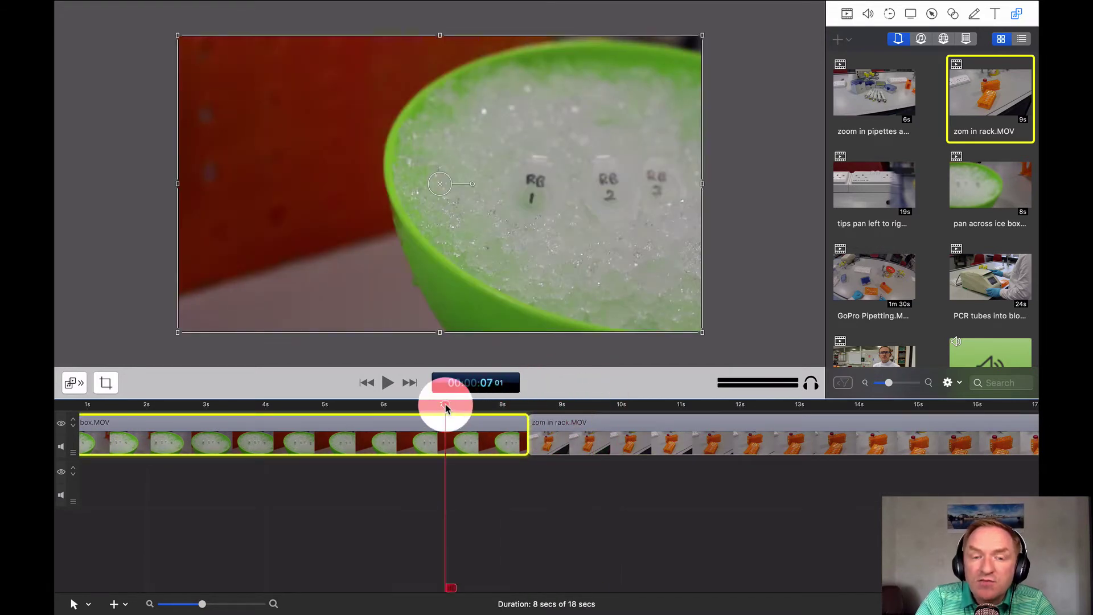
key("space")
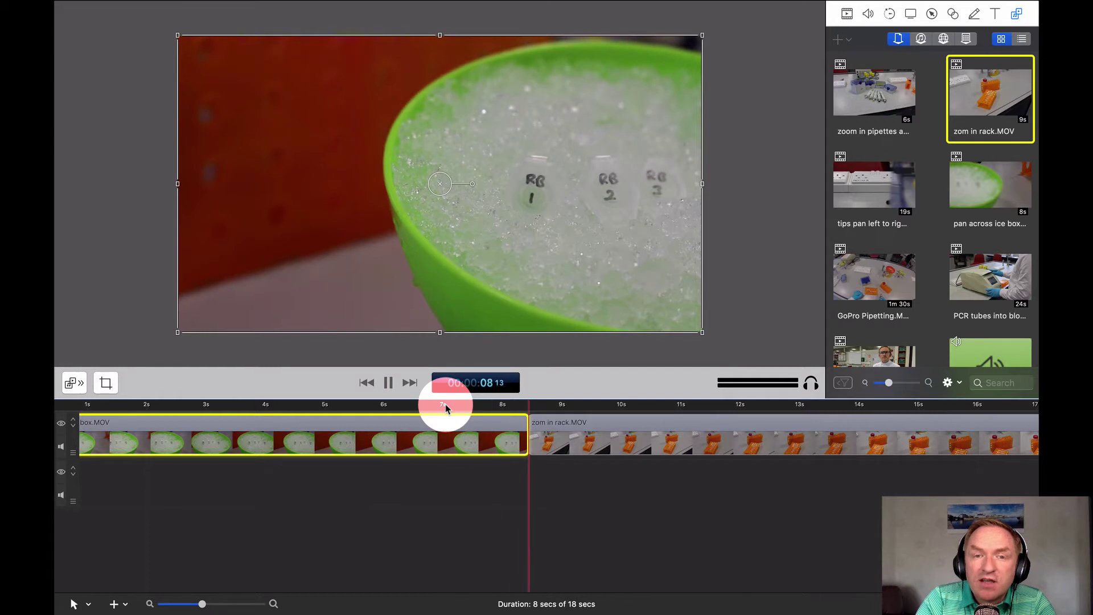
key("space")
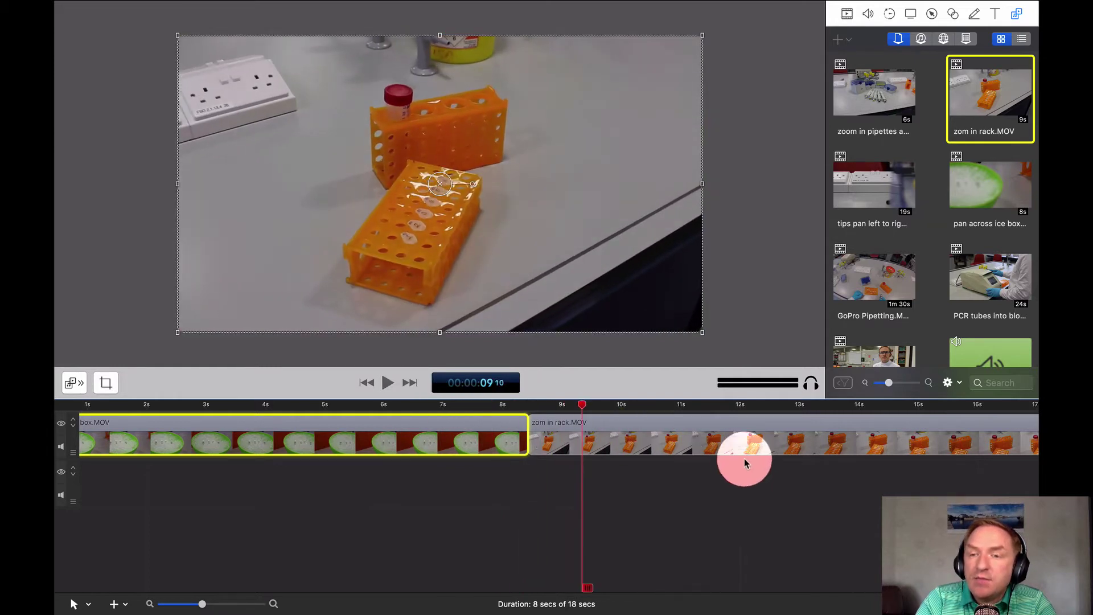
Move the playhead back to frame 9 of the ice box clip and look over the clip's editing commands.
scroll(947, 293, "down", 5)
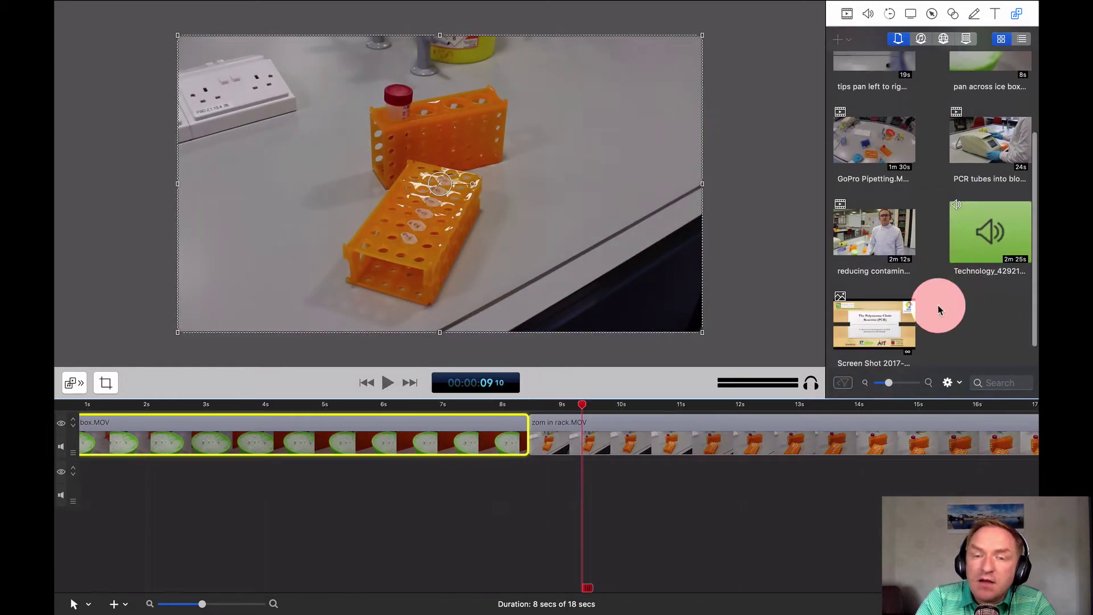
scroll(211, 499, "left", 2)
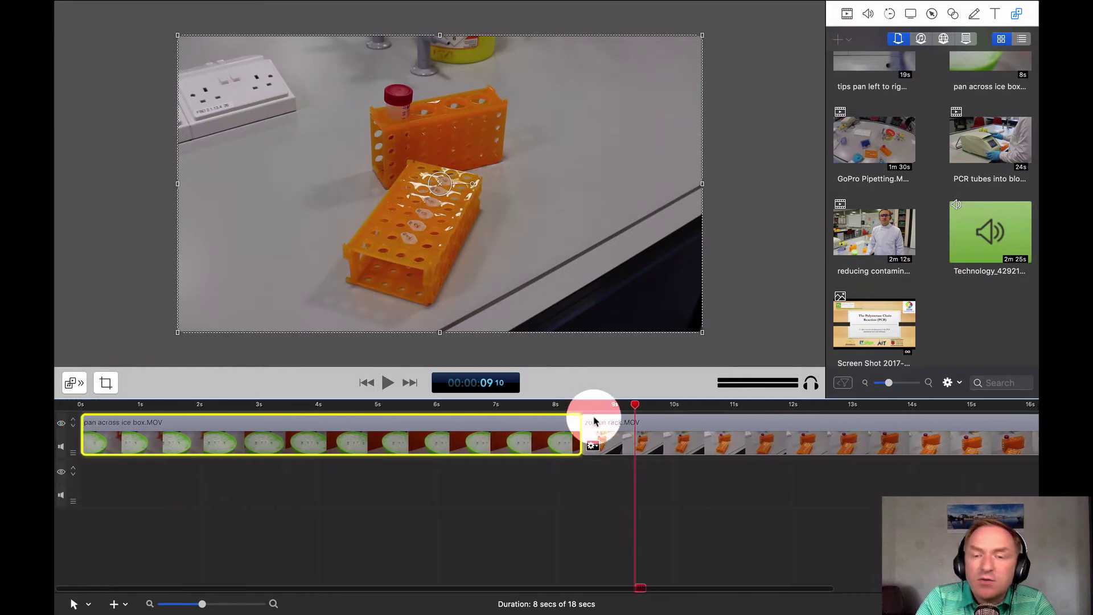
left_click_drag(636, 411, 83, 427)
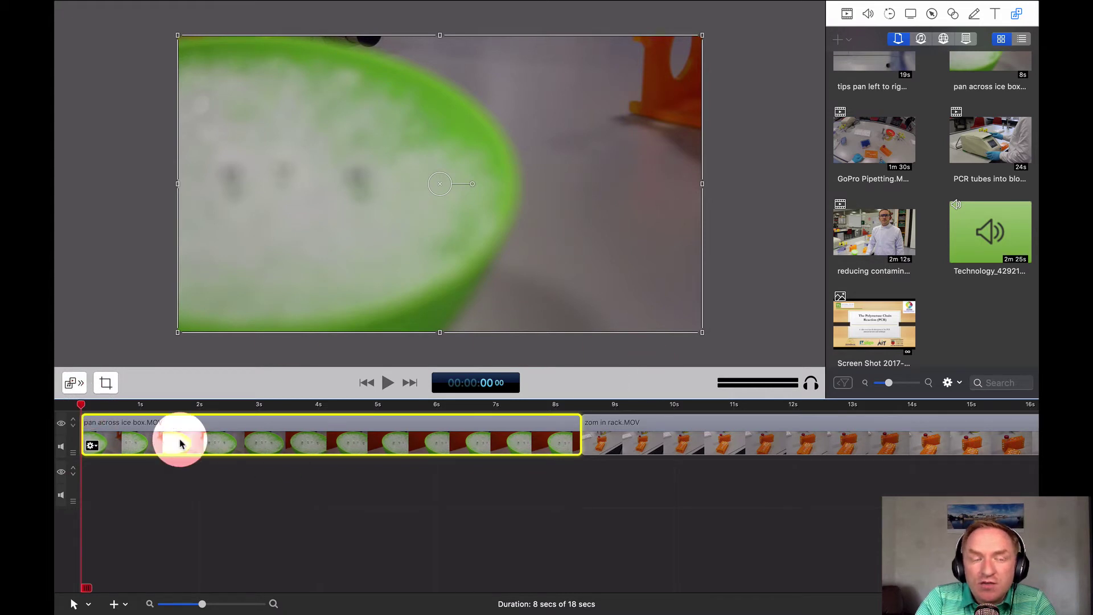
left_click_drag(79, 403, 99, 402)
right_click(99, 425)
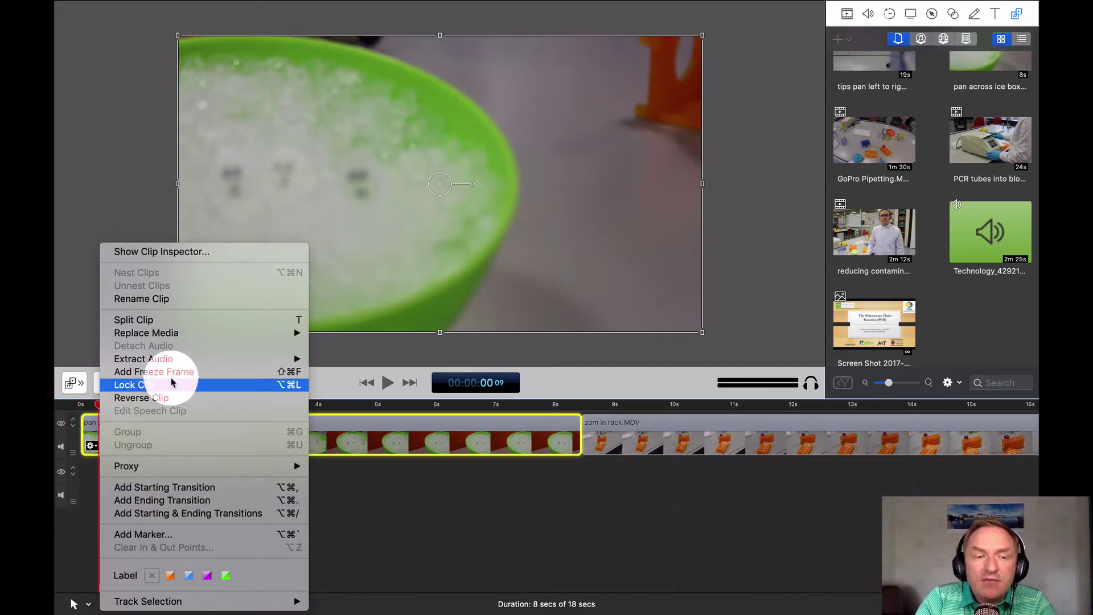
left_click(430, 532)
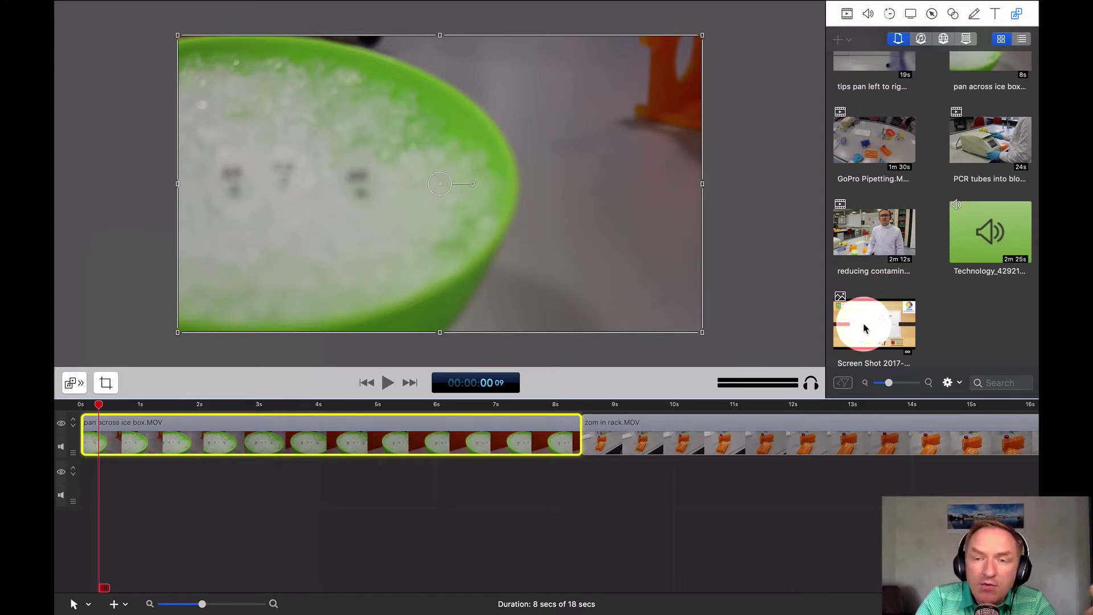
Place the Screen Shot 2017-02-01 at 13.27.46.png image on the second track, starting at about 3.7 seconds.
left_click_drag(872, 329, 307, 501)
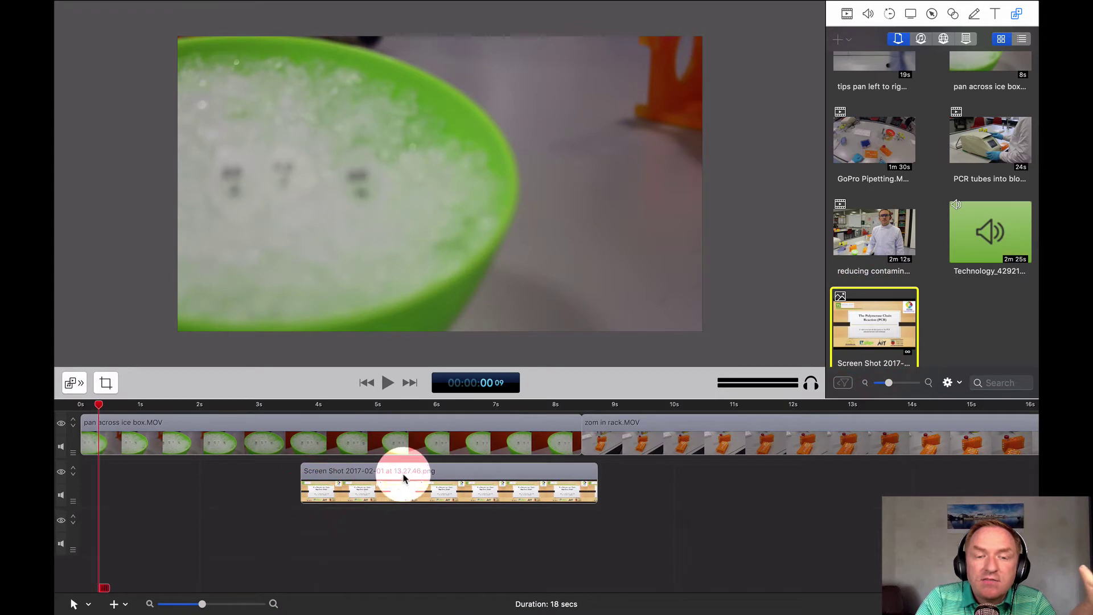
scroll(887, 332, "down", 2)
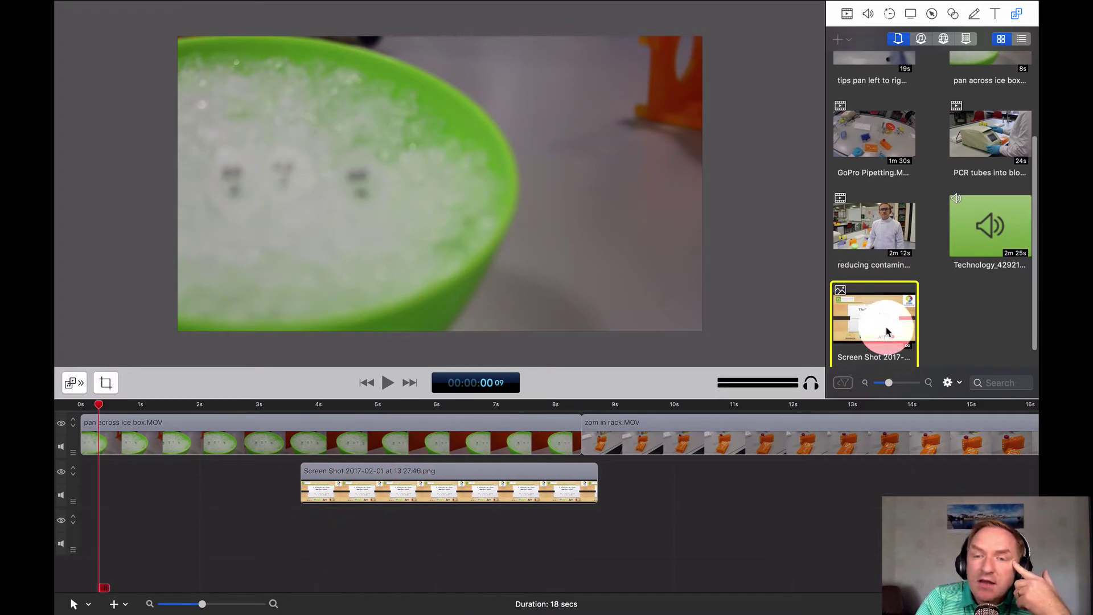
Move the title image to the start of the second track and return the playhead to 0 seconds.
left_click_drag(455, 471, 236, 471)
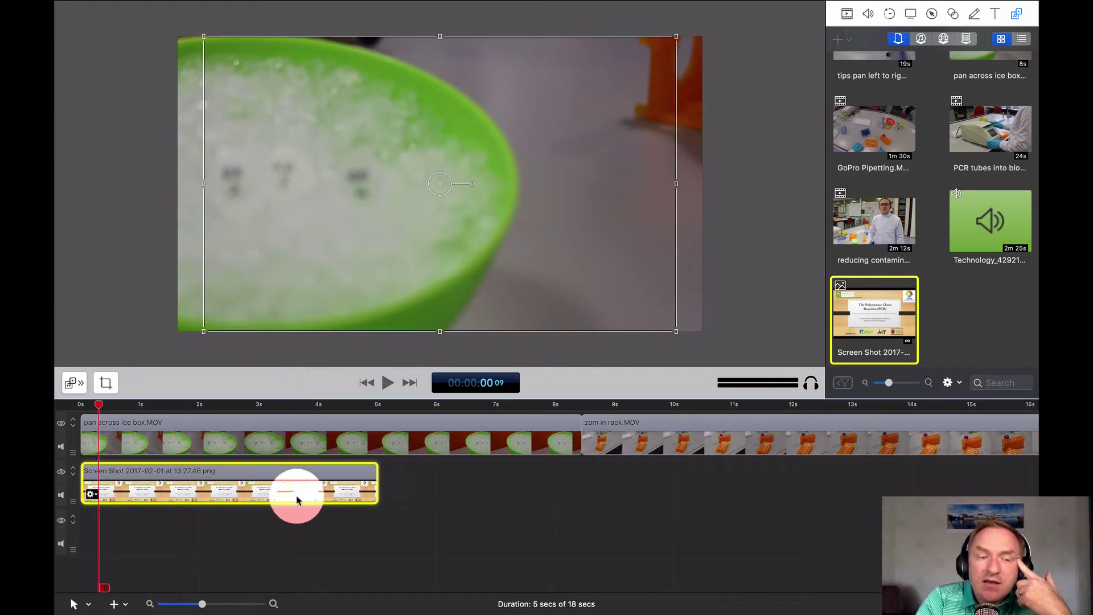
left_click_drag(98, 408, 79, 405)
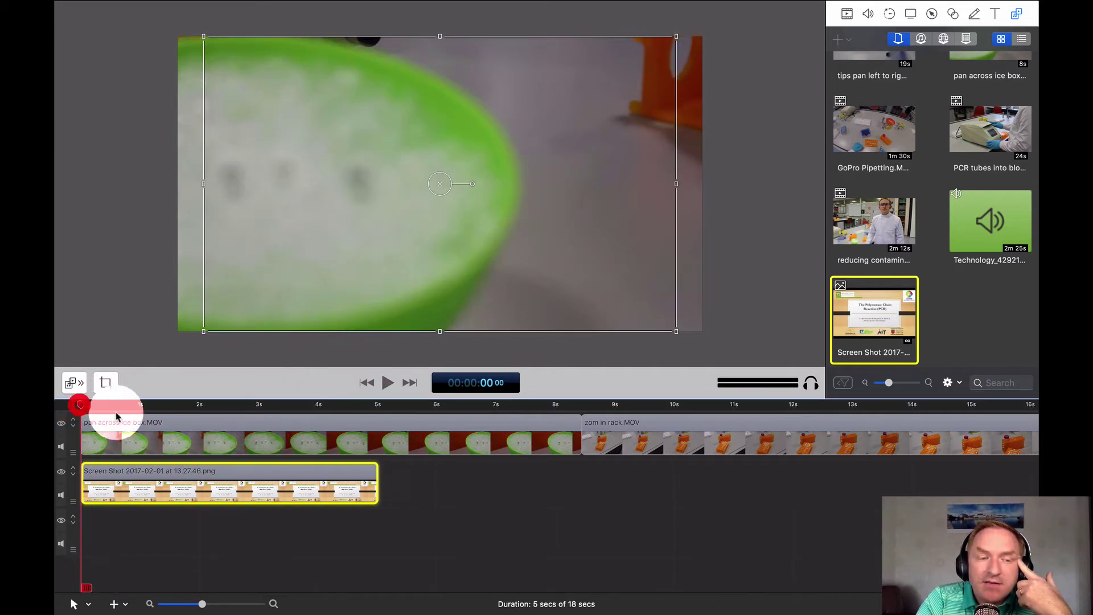
left_click(122, 424)
left_click(131, 473)
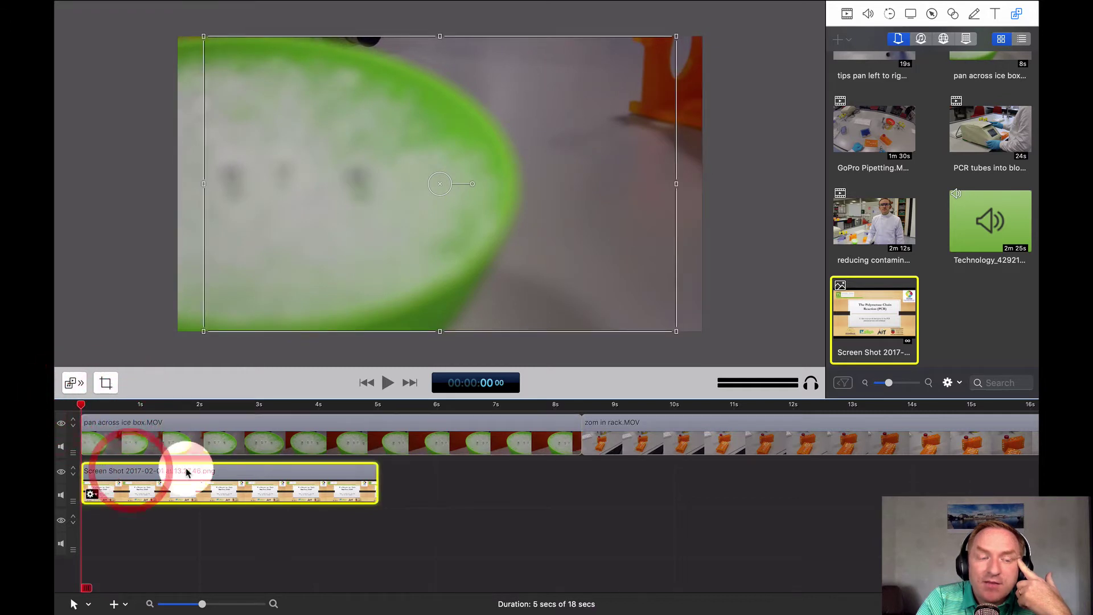
left_click(221, 424)
Shift the rack and ice box clips later, the ice box to about 5.3 seconds, and move the title image to the first track's start.
left_click_drag(576, 442, 646, 430)
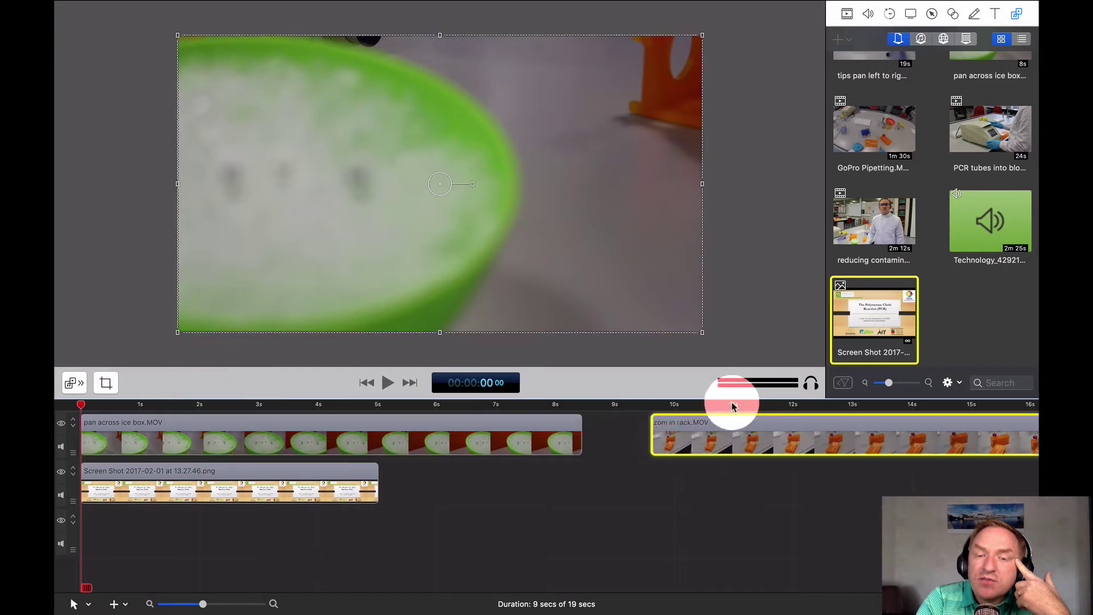
left_click_drag(733, 406, 793, 393)
left_click_drag(454, 421, 769, 411)
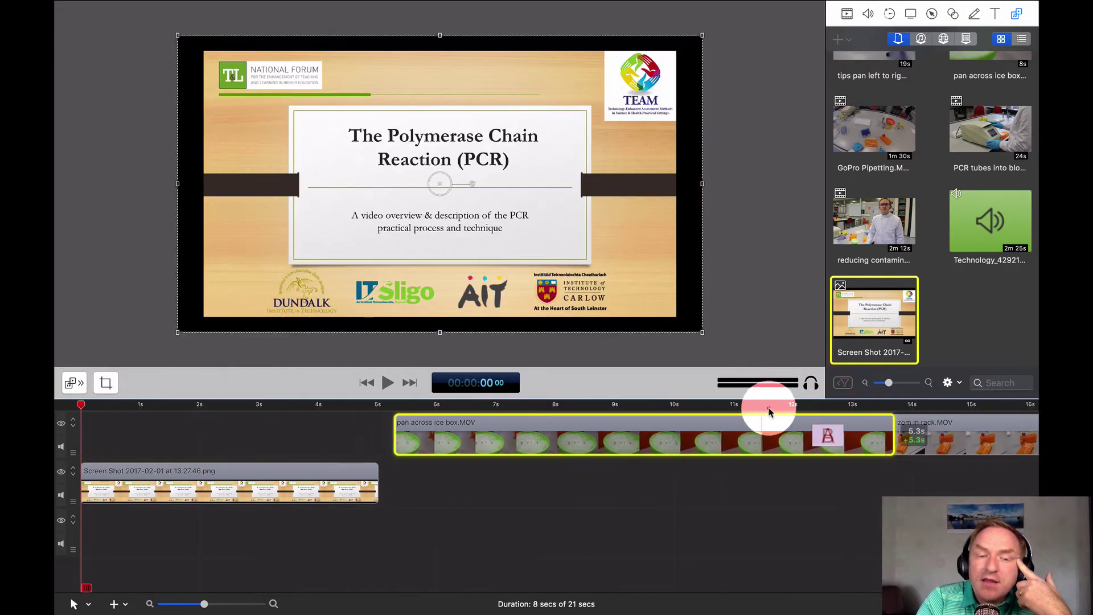
left_click_drag(335, 476, 334, 418)
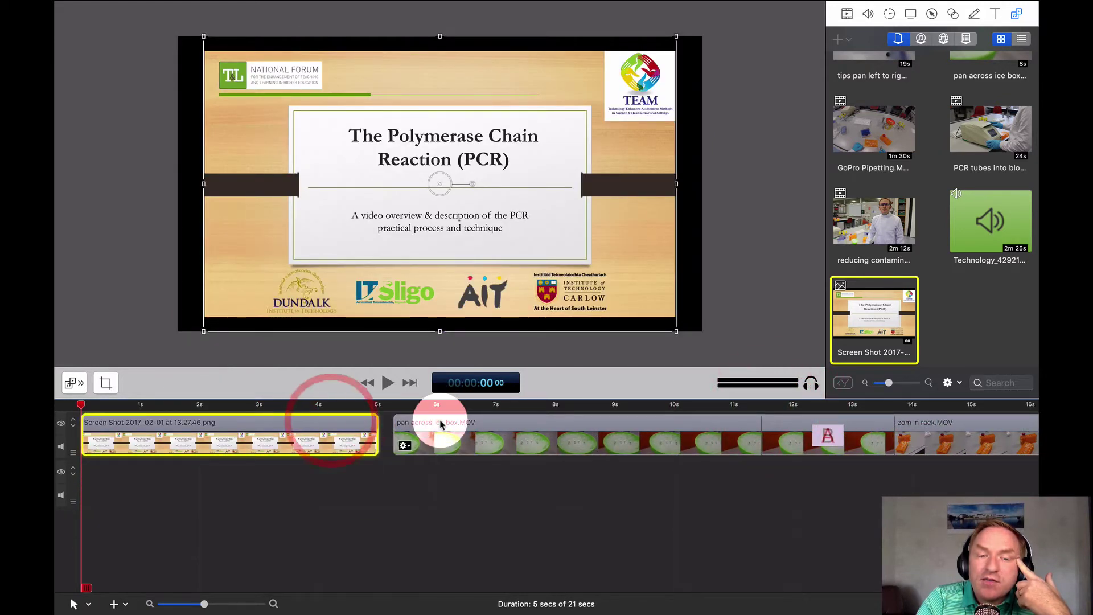
Move the ice box clip against the title image's end at 5 seconds and overlap the rack clip onto its end for a transition.
left_click_drag(440, 425, 421, 425)
scroll(930, 440, "right", 2)
scroll(928, 439, "right", 3)
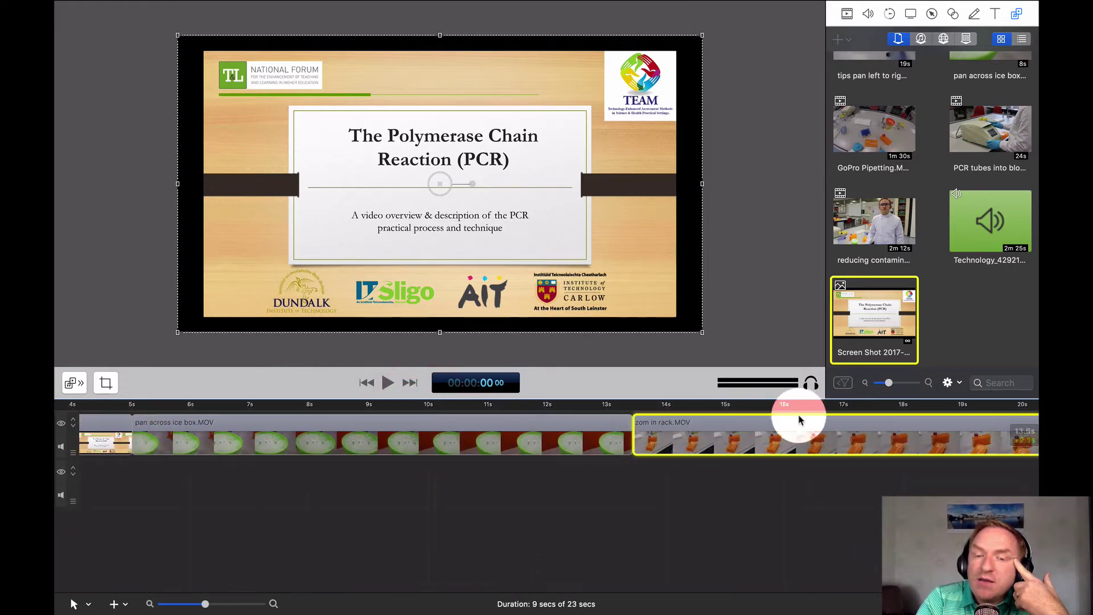
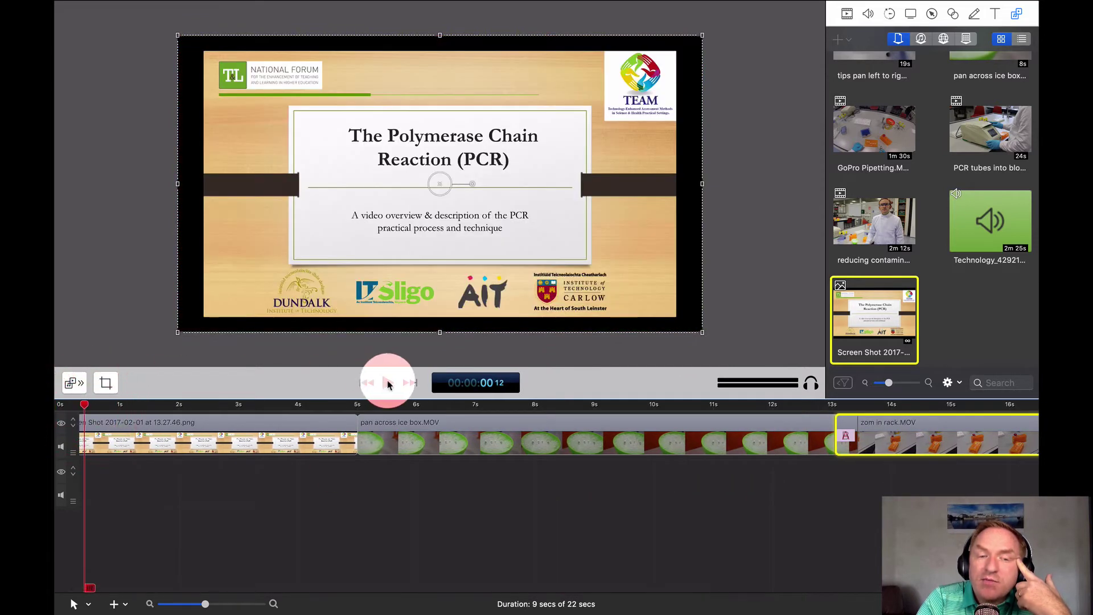
Play the sequence from the title image through the transition between the ice box and rack clips.
left_click(389, 383)
left_click(390, 529)
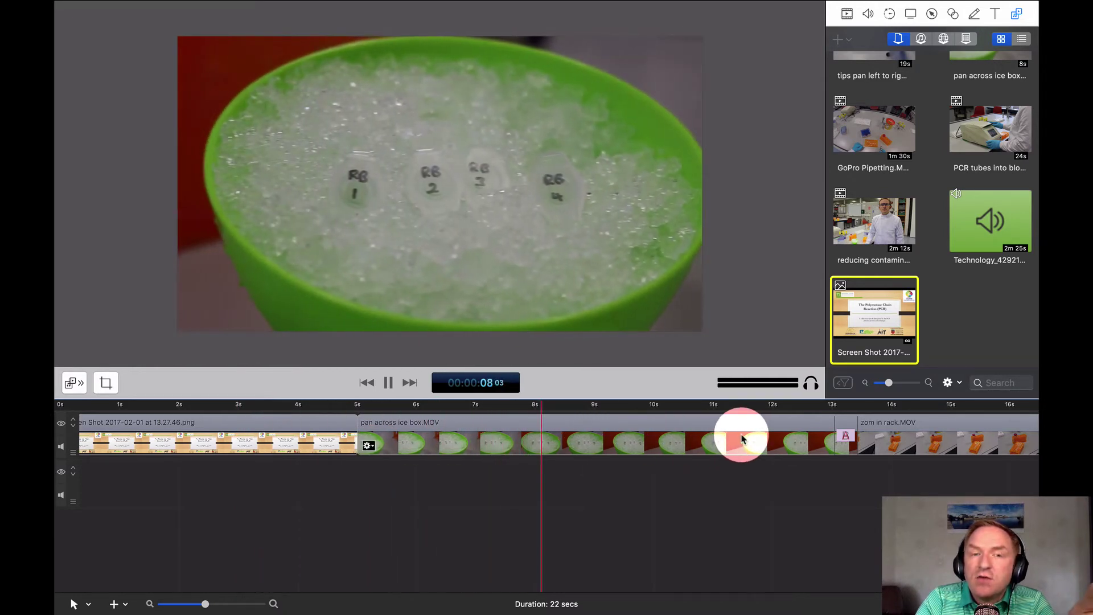
left_click(817, 408)
left_click(808, 410)
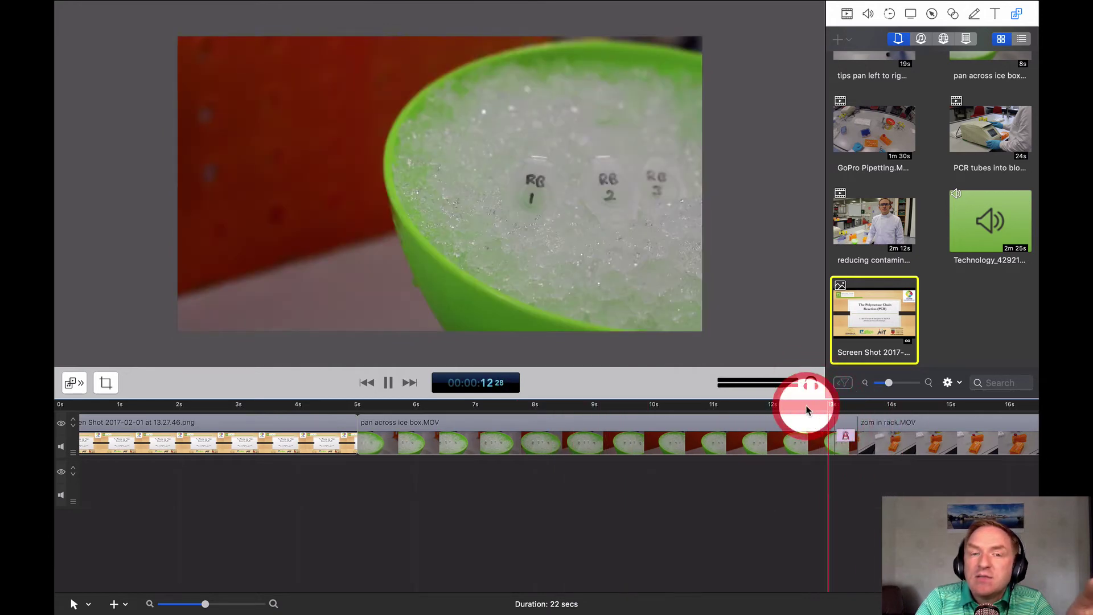
left_click(807, 410)
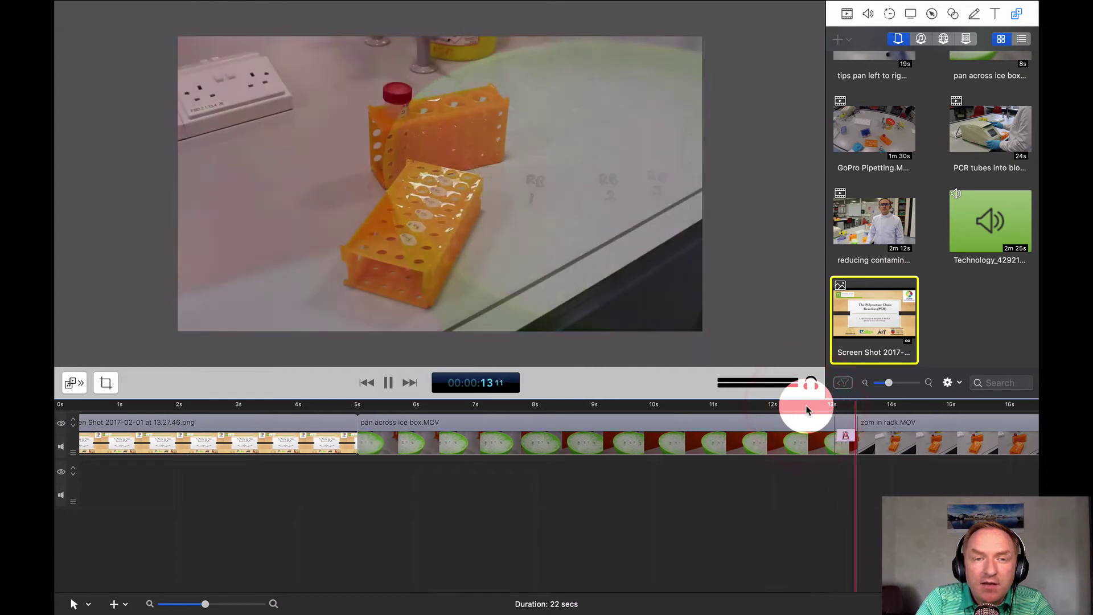
left_click(807, 410)
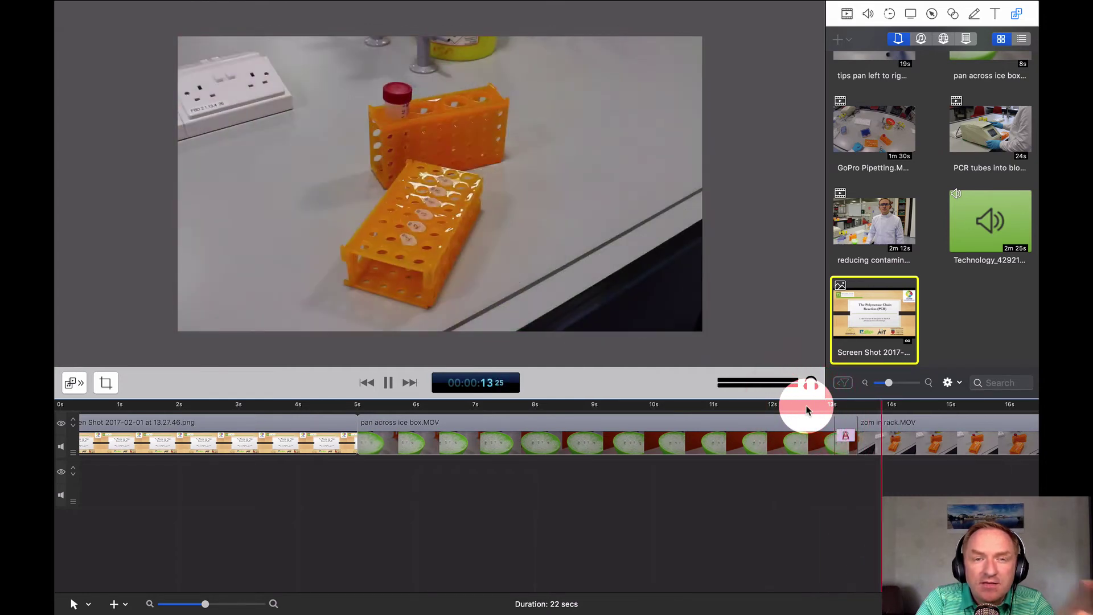
left_click(386, 382)
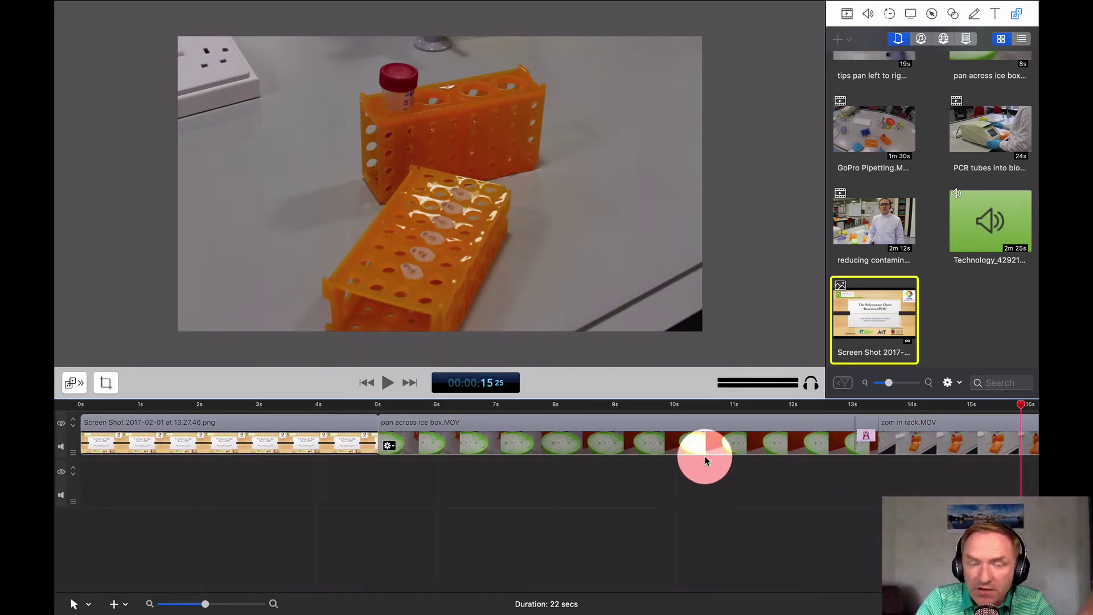
Add a starting transition to the title image clip.
left_click(200, 442)
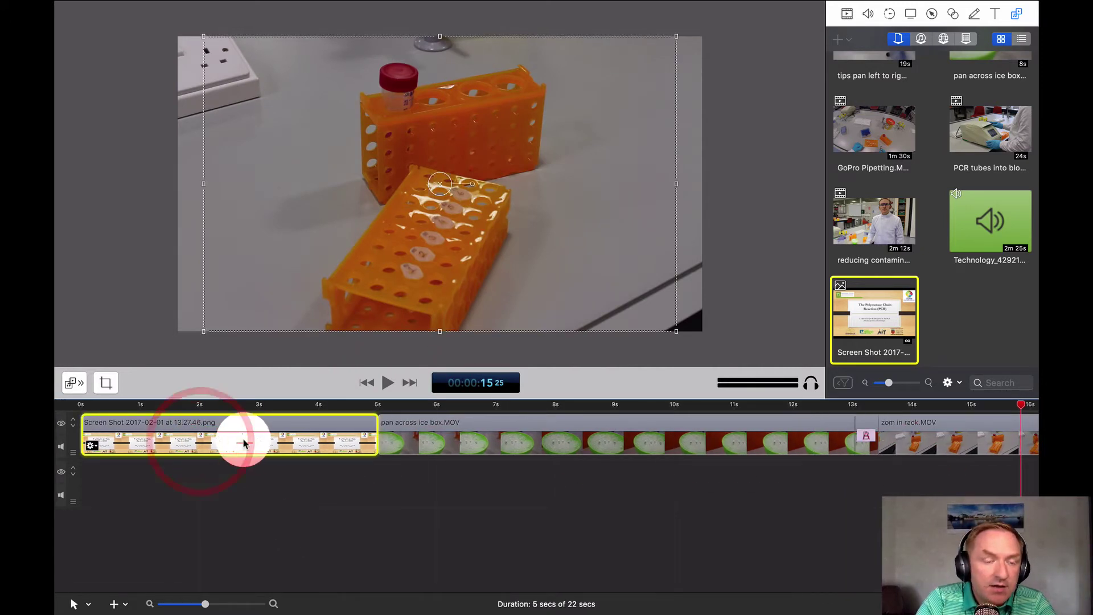
right_click(180, 436)
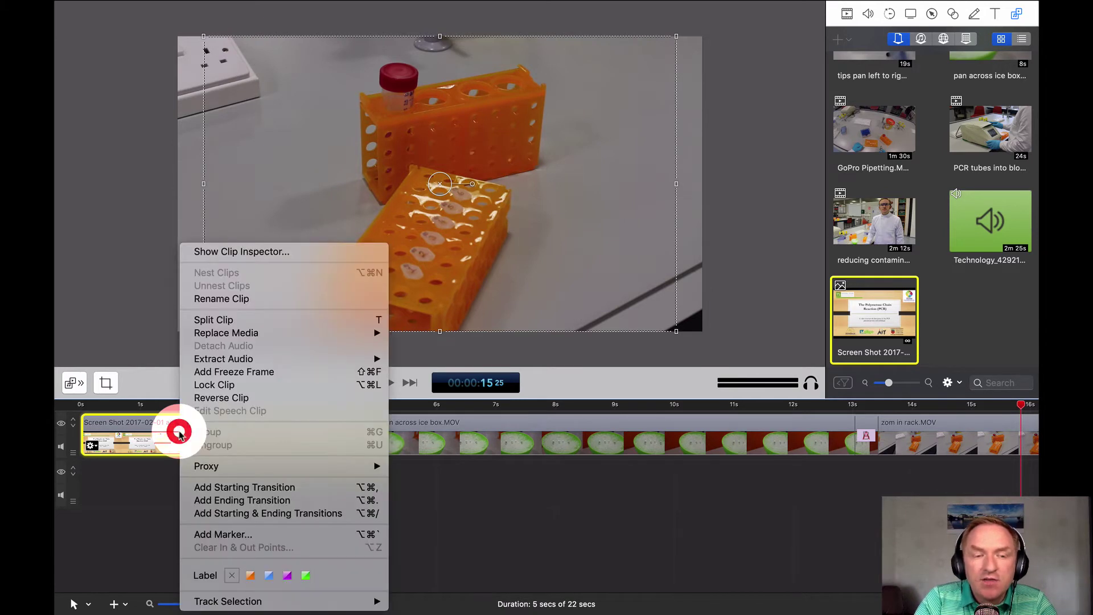
left_click(270, 488)
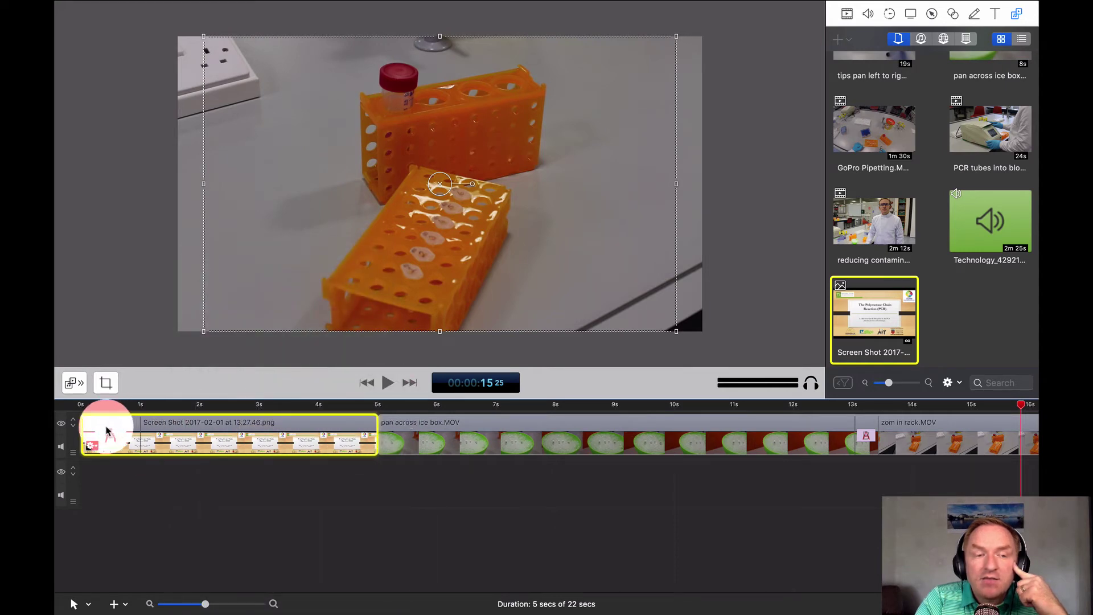
Play back the title image's fade-in from near the start of the timeline.
left_click(91, 408)
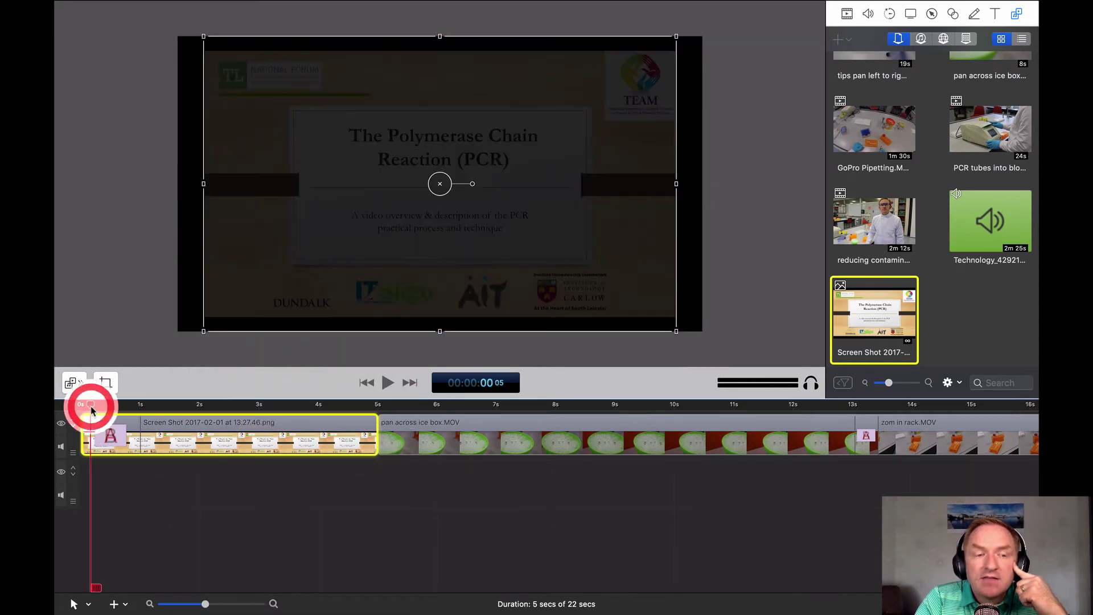
left_click(387, 382)
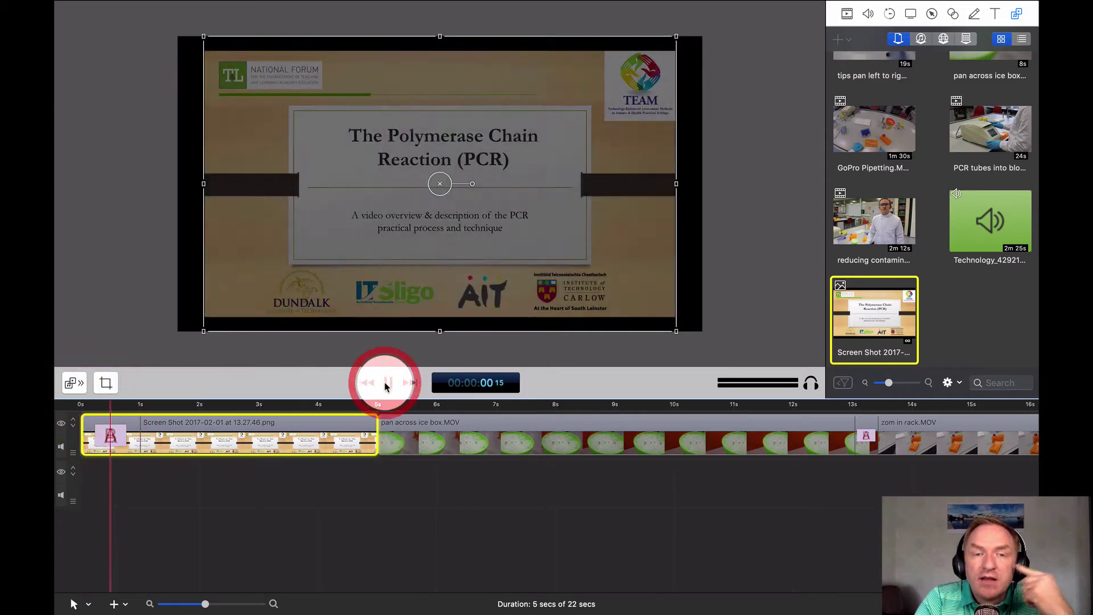
left_click(386, 386)
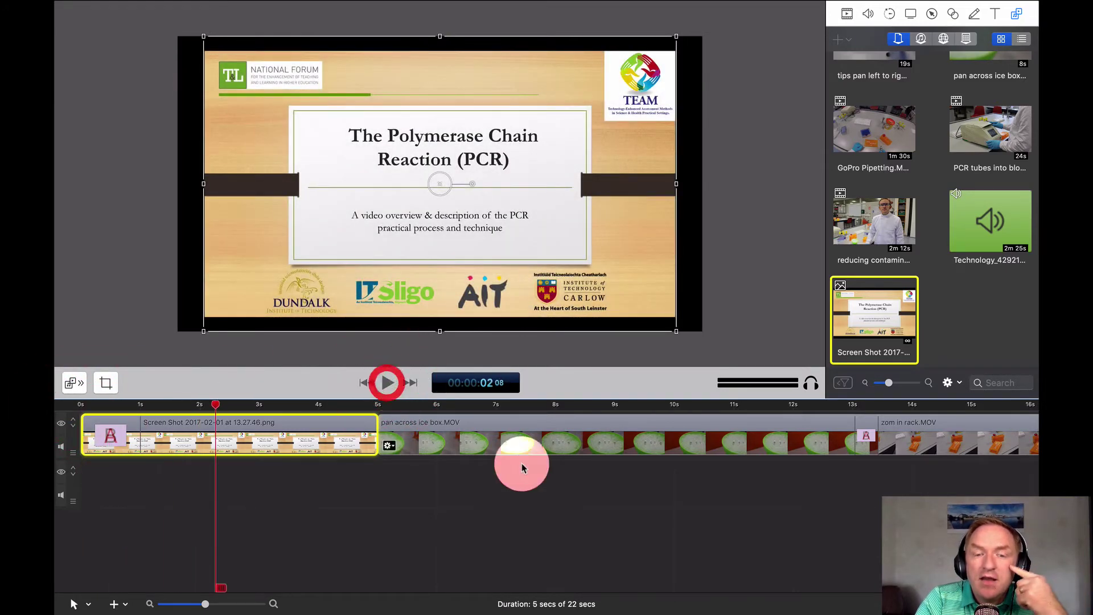
Add an ending transition to the rack clip at the end of the sequence.
scroll(621, 455, "right", 10)
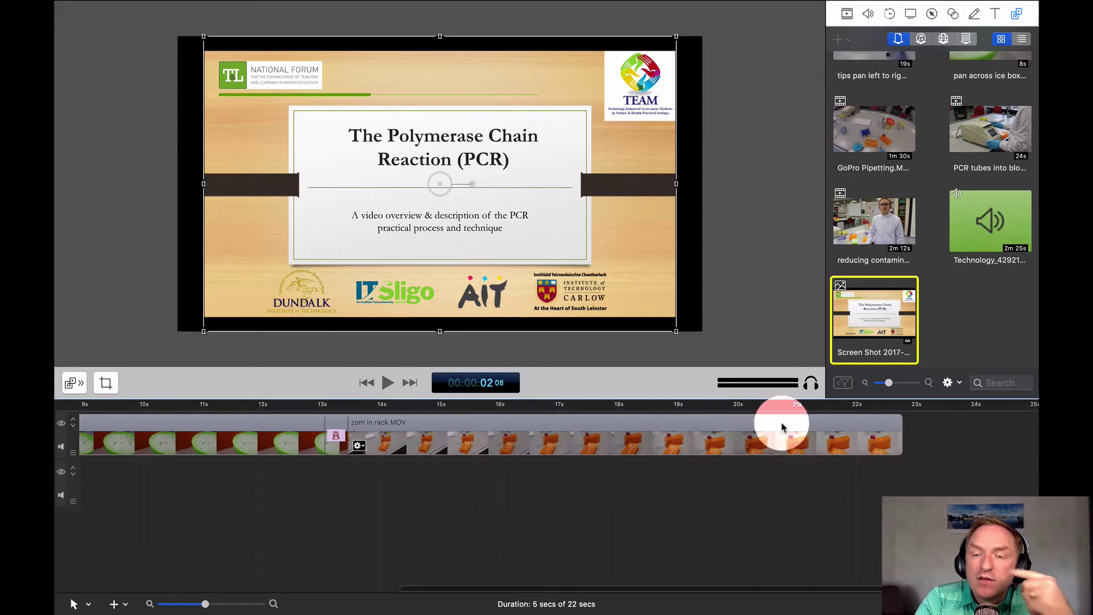
left_click(781, 426)
right_click(809, 427)
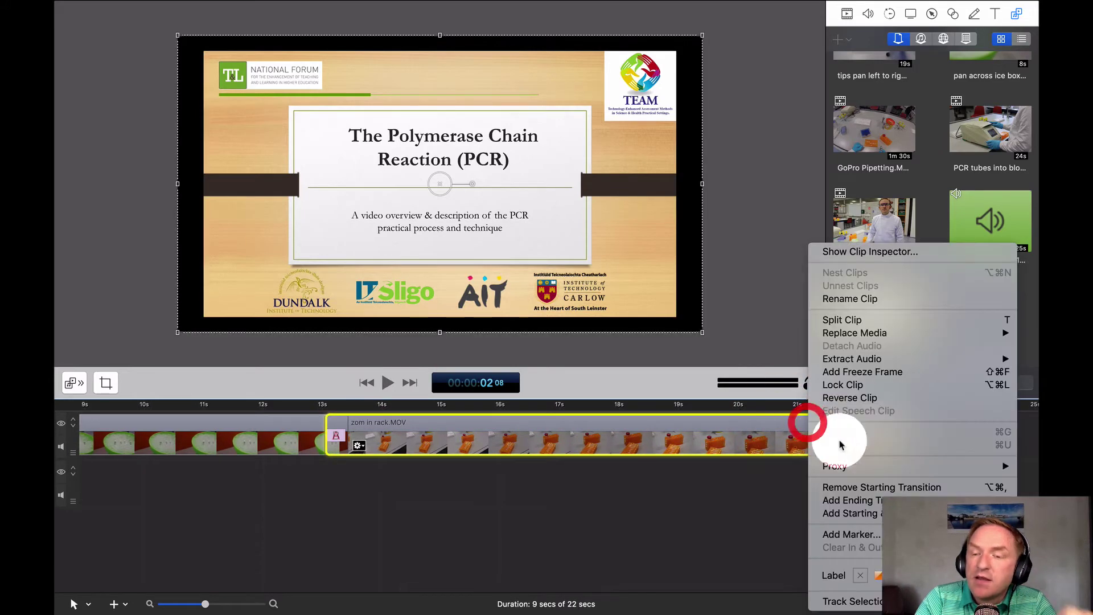
left_click(880, 500)
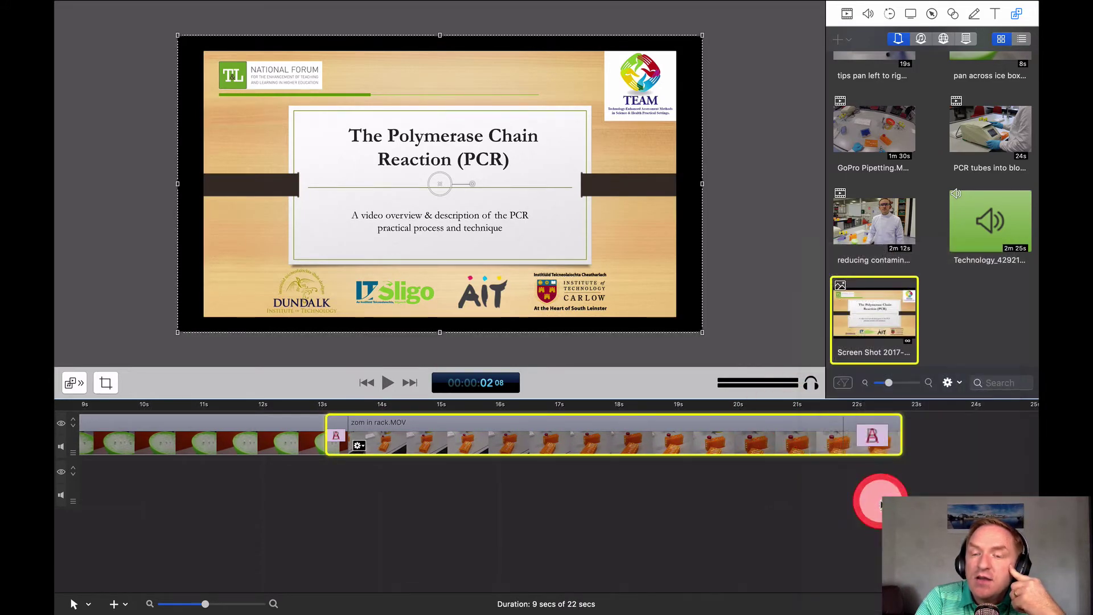
Play back the rack clip's ending transition from about 20.7 seconds and the title image's opening.
left_click(780, 406)
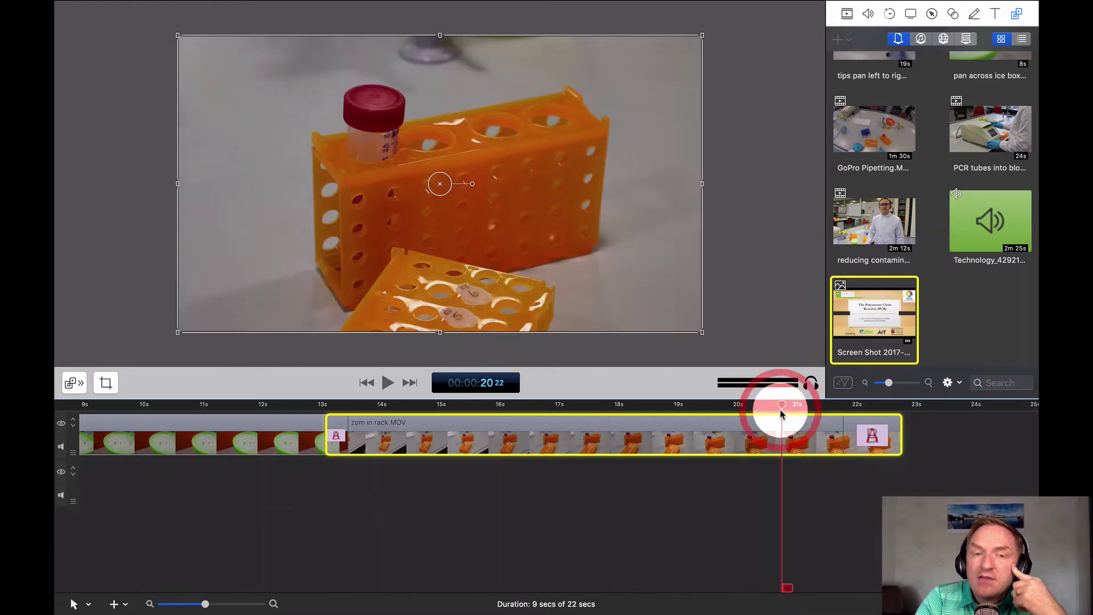
key("space")
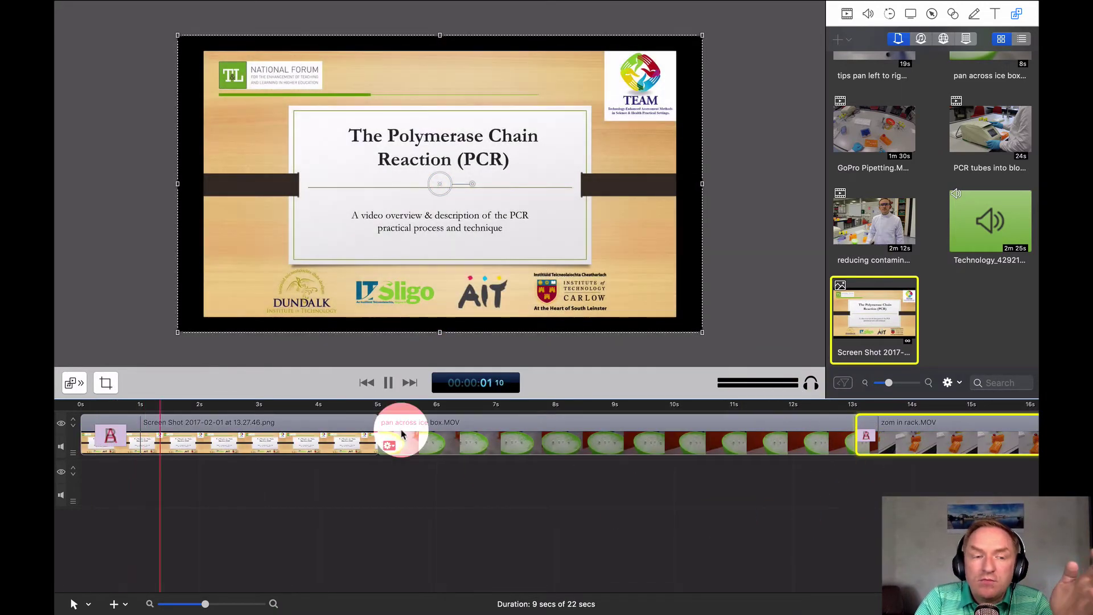
left_click(388, 383)
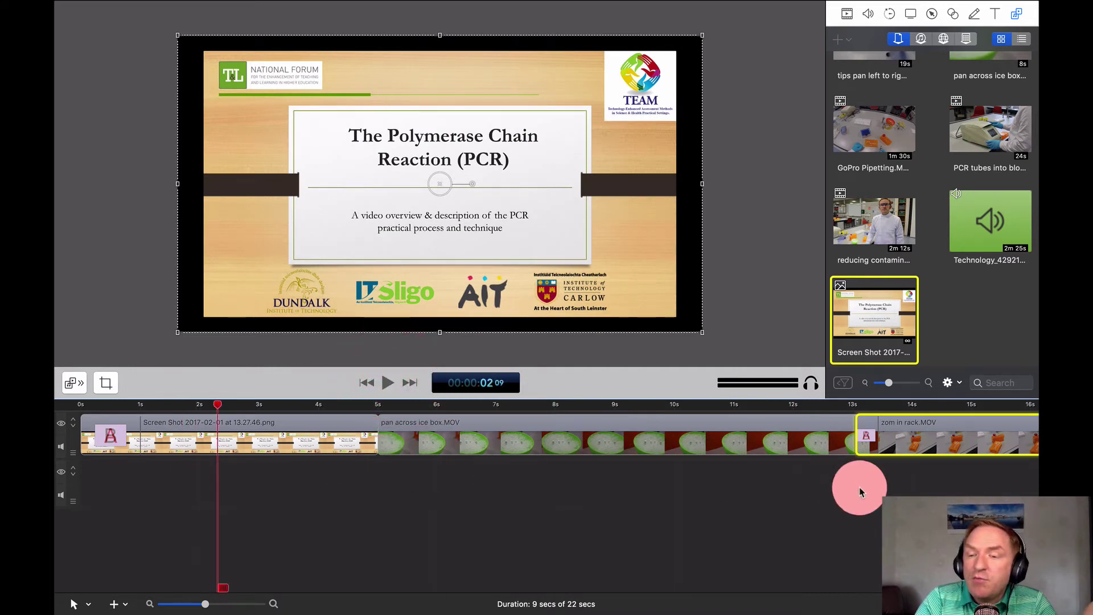
Place the Technology_429215_SONG_VIDEOS.wav music on the second track, starting at 0 seconds.
scroll(837, 476, "right", 5)
scroll(797, 489, "left", 5)
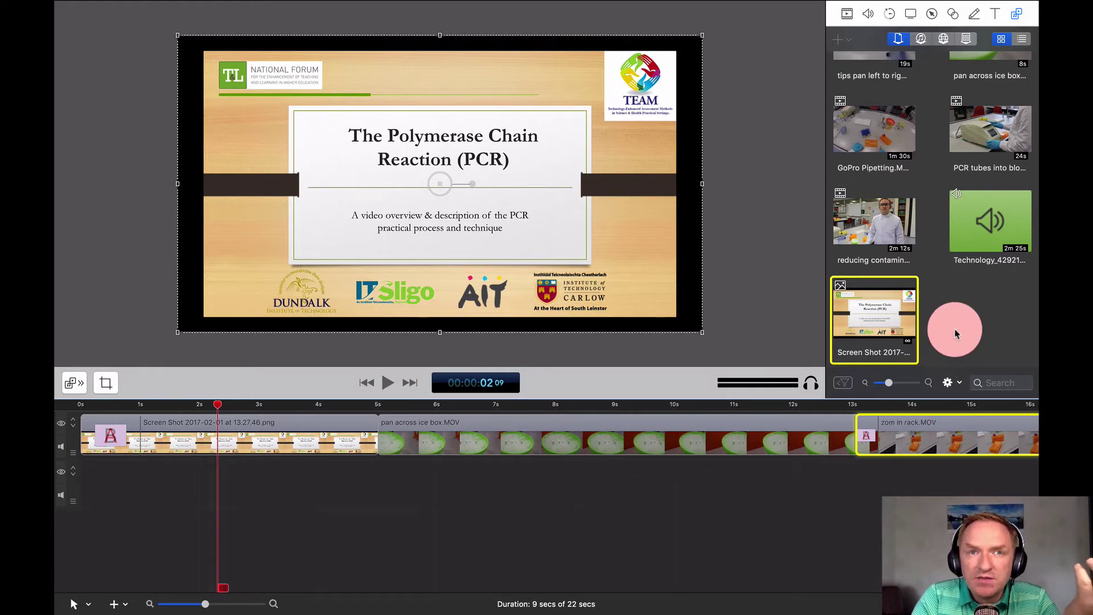
left_click(983, 222)
left_click_drag(984, 222, 94, 480)
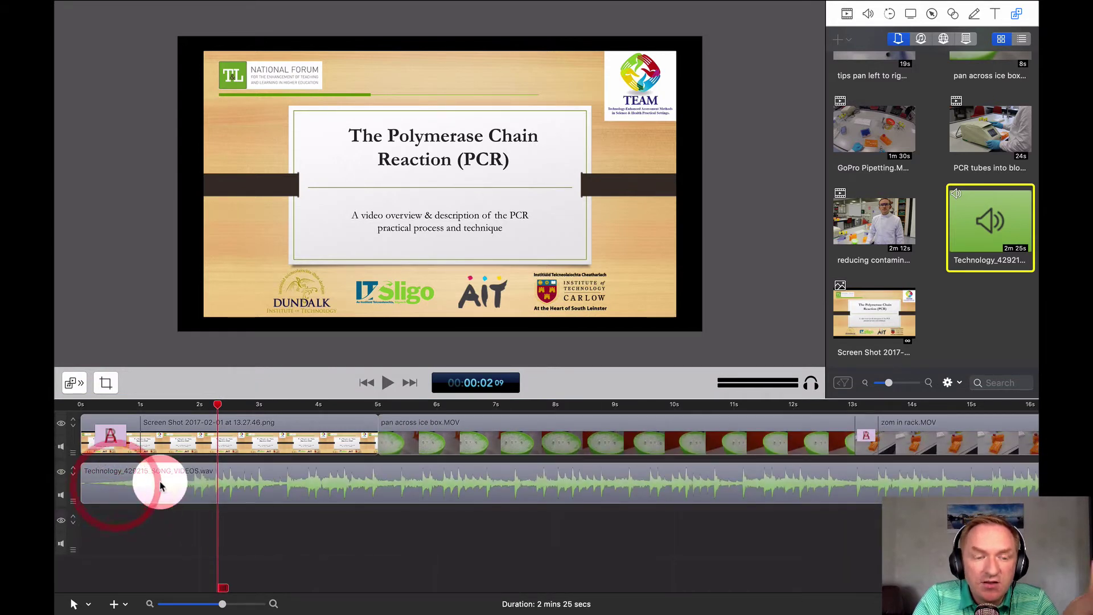
Play the sequence with the music from 0 seconds to about 7 seconds.
left_click_drag(216, 405, 59, 415)
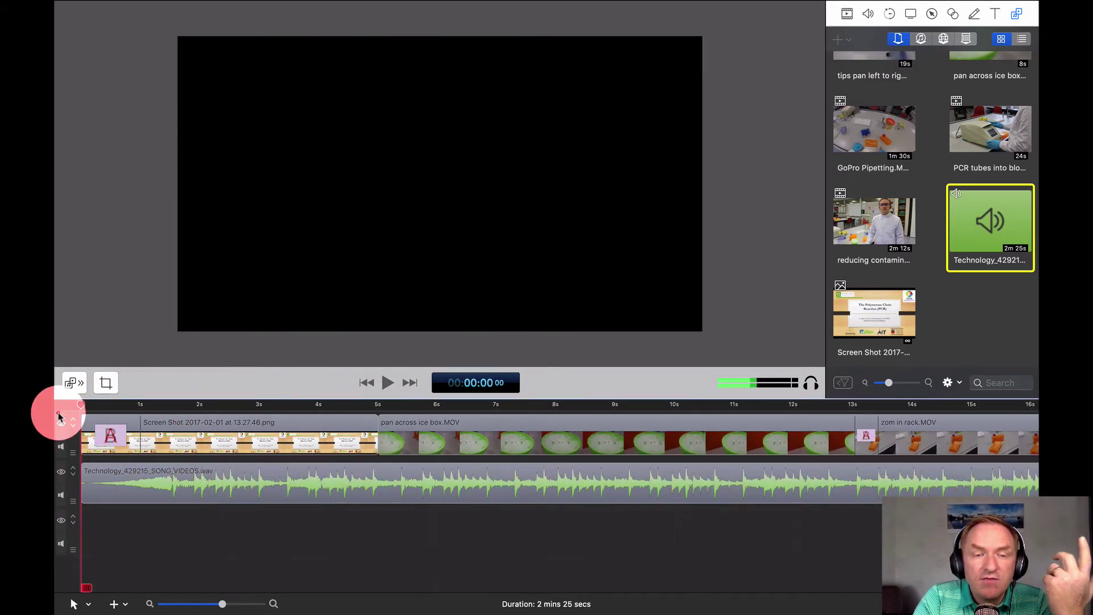
left_click(388, 383)
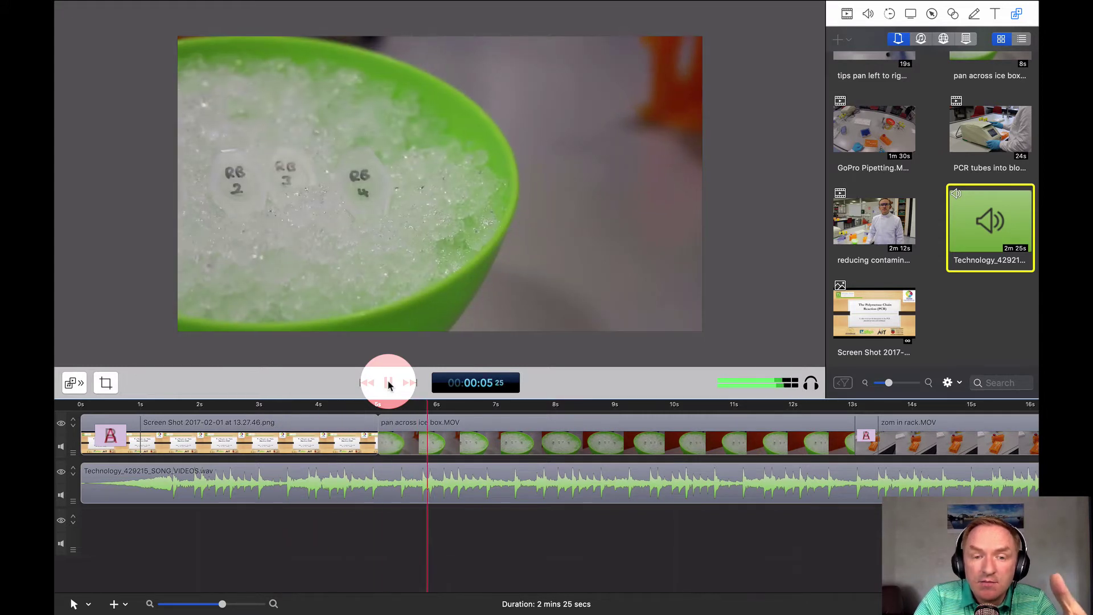
left_click(388, 383)
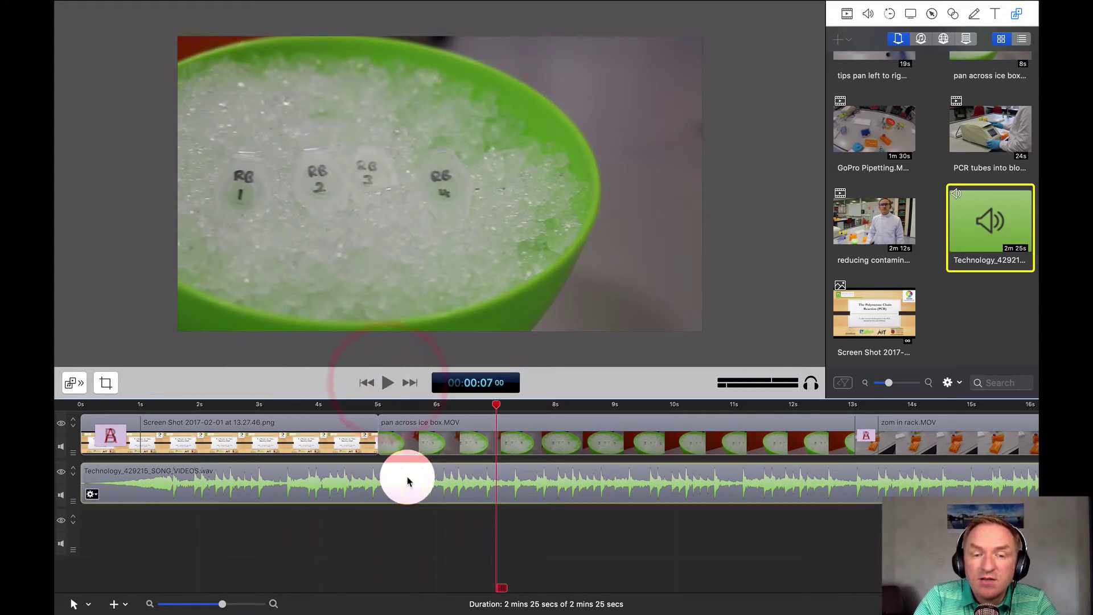
Split the music clip at 5 seconds, where the title image ends.
left_click(405, 478)
scroll(760, 529, "down", 3)
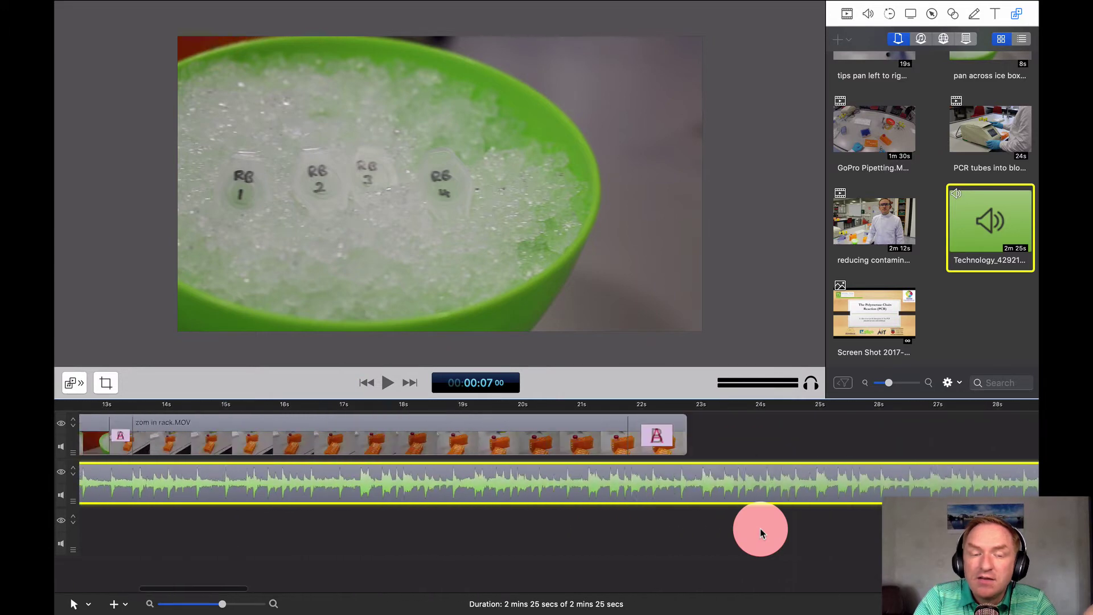
scroll(760, 528, "up", 3)
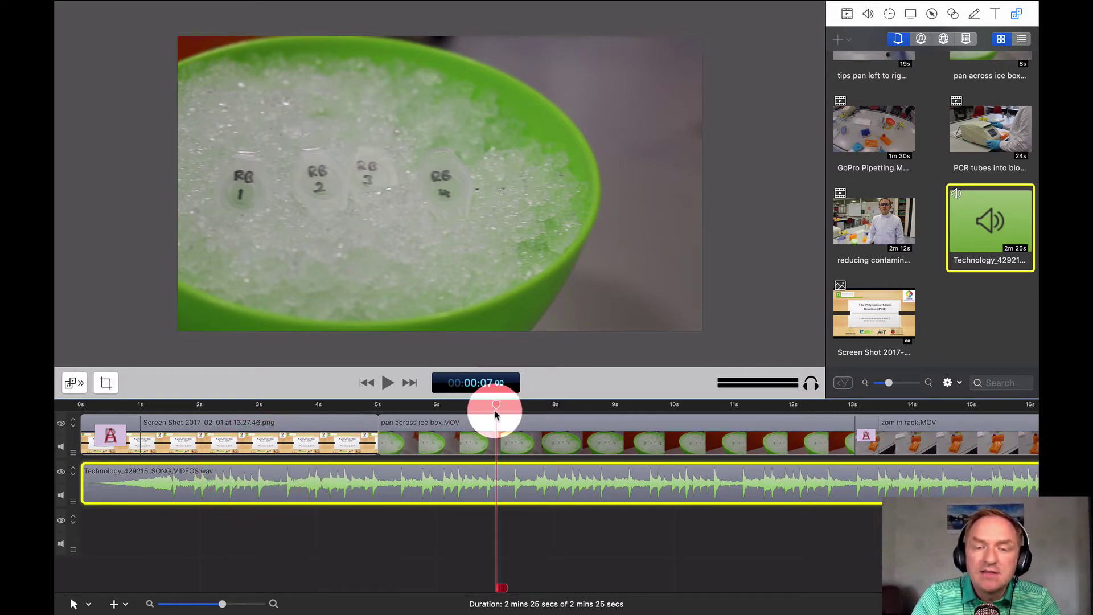
left_click_drag(496, 408, 378, 450)
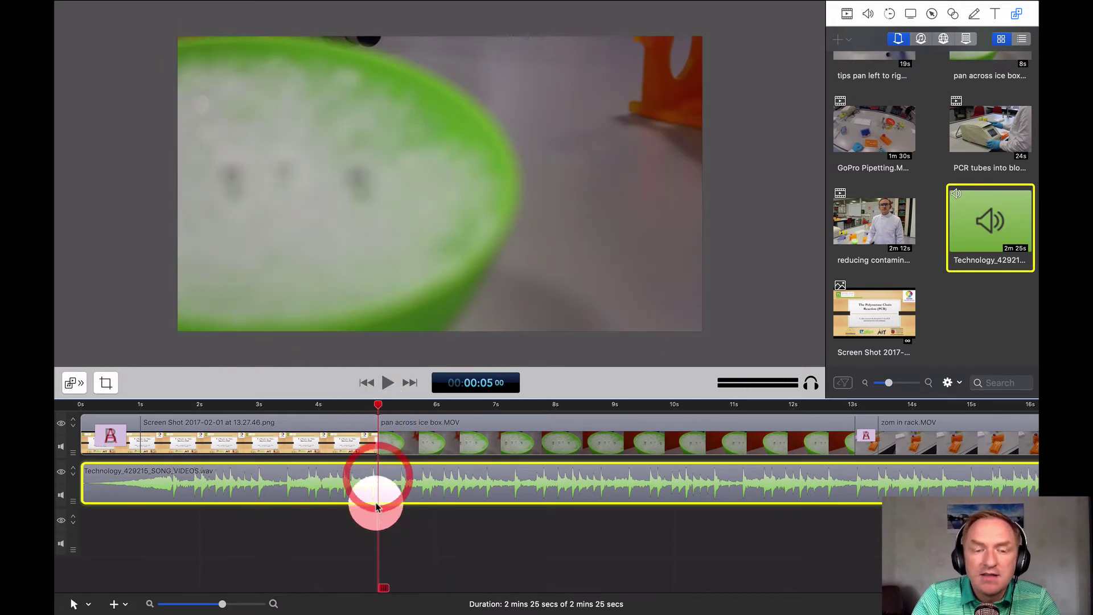
right_click(377, 483)
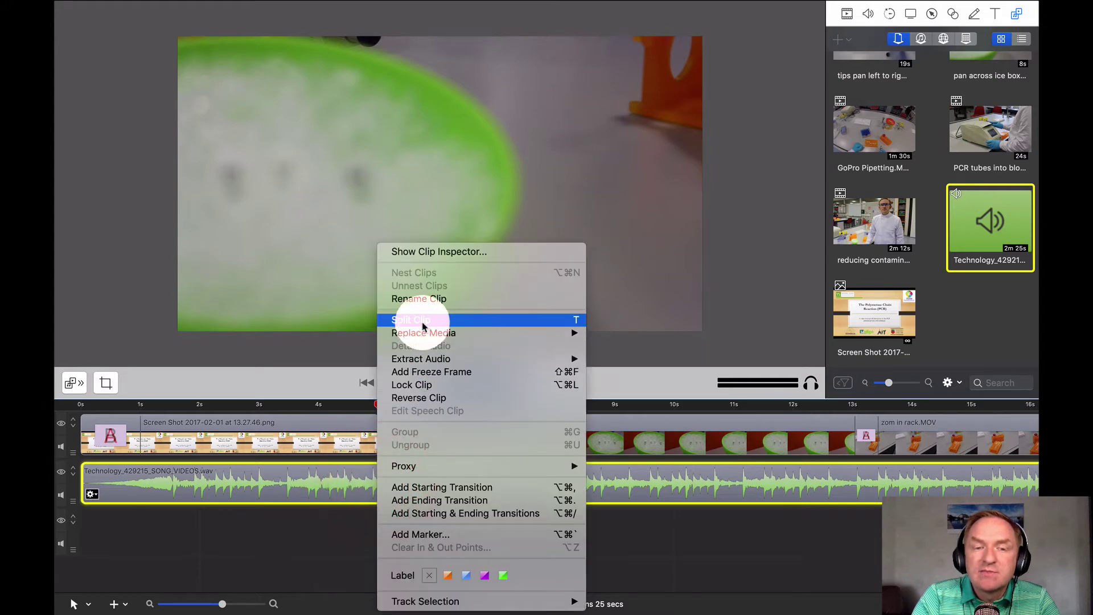
left_click(423, 323)
Delete the part of the music after the 5-second split.
left_click(399, 522)
left_click(361, 487)
left_click(419, 482)
left_click(344, 487)
left_click(420, 482)
key("BackSpace")
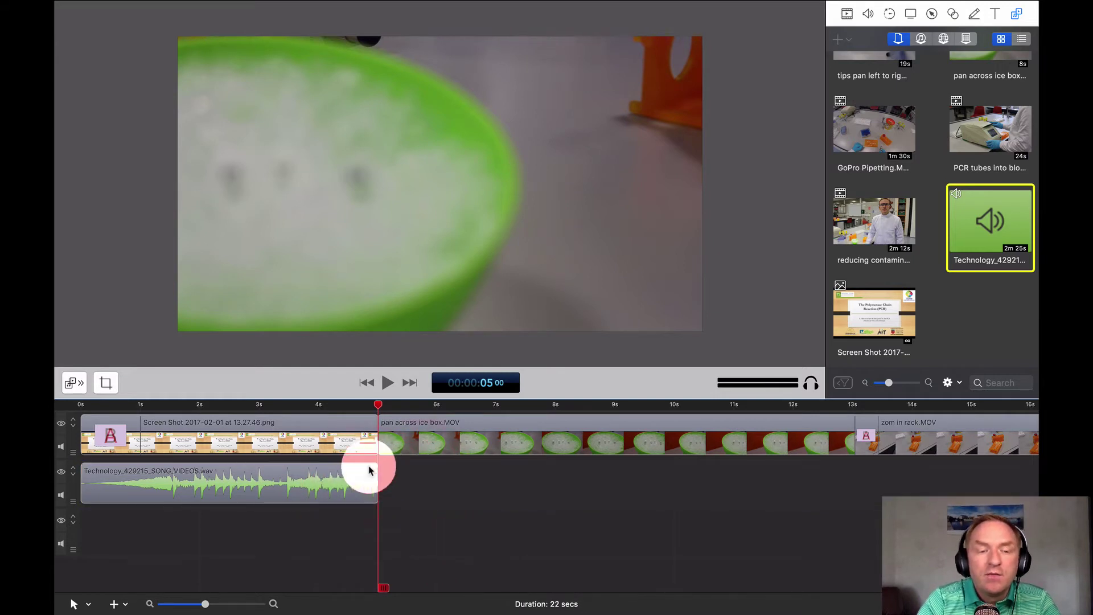
Play the end of the title section from about 4 seconds to check how the music cuts off.
left_click(332, 408)
key("space")
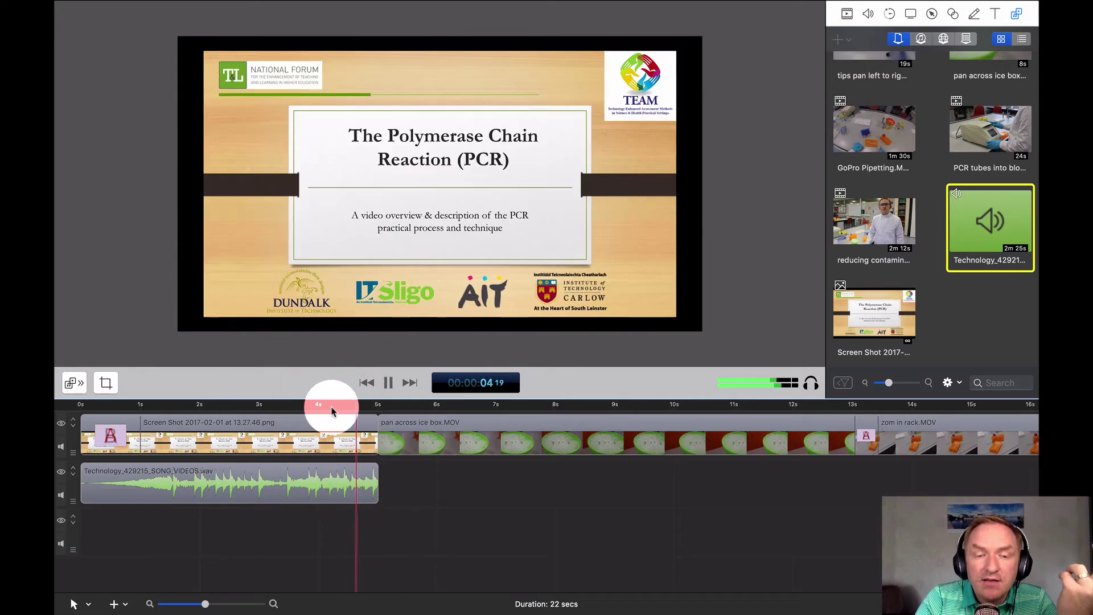
left_click(332, 408)
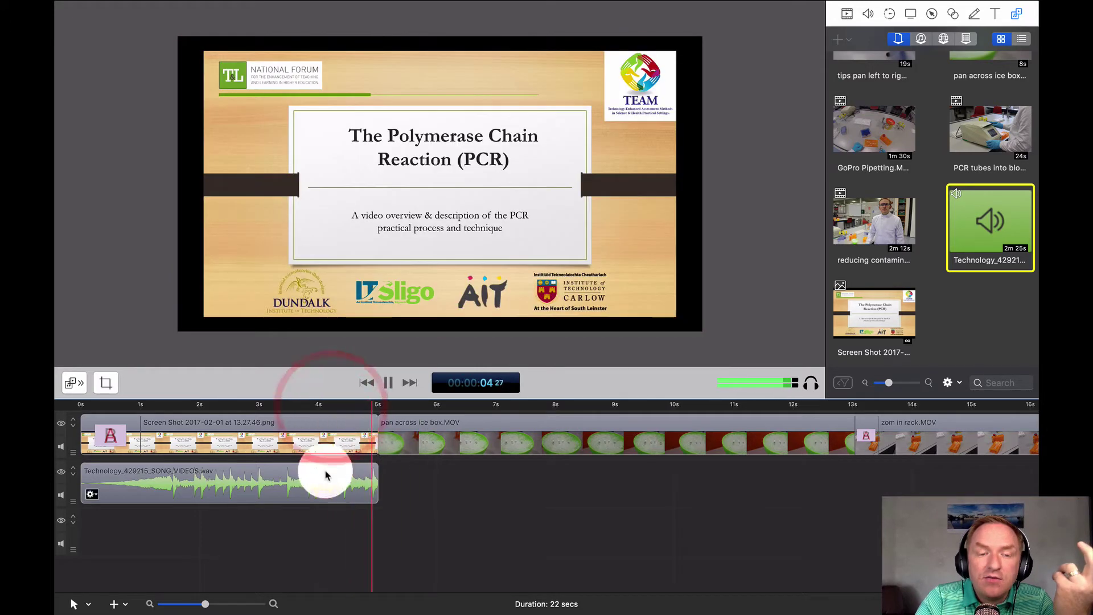
Add an ending transition to the trimmed music clip and play the sequence from about 4 to 6 seconds.
left_click(326, 488)
right_click(324, 485)
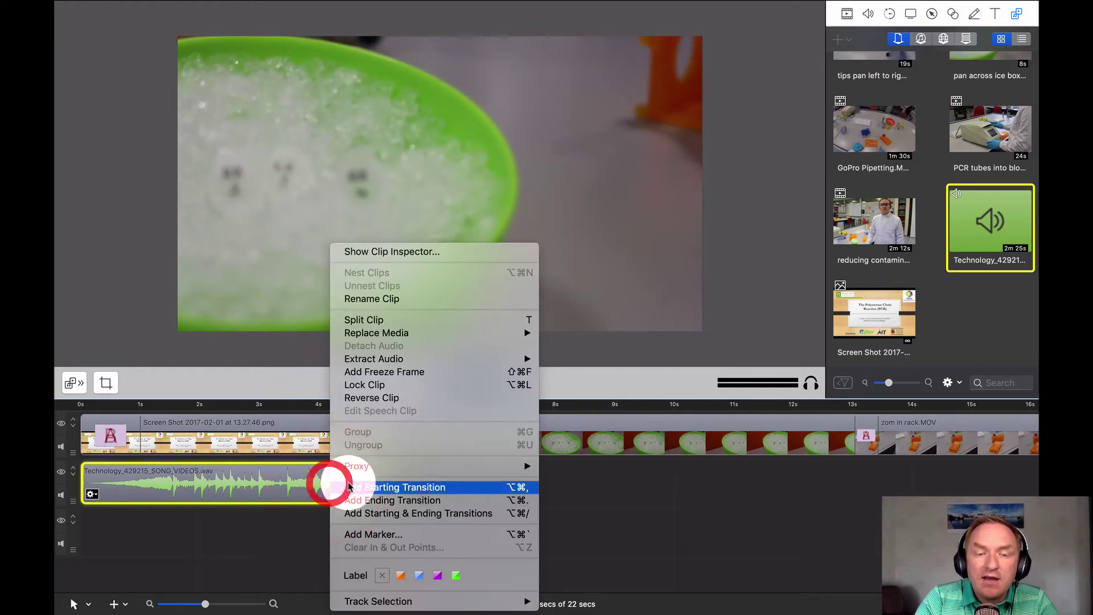
left_click(370, 500)
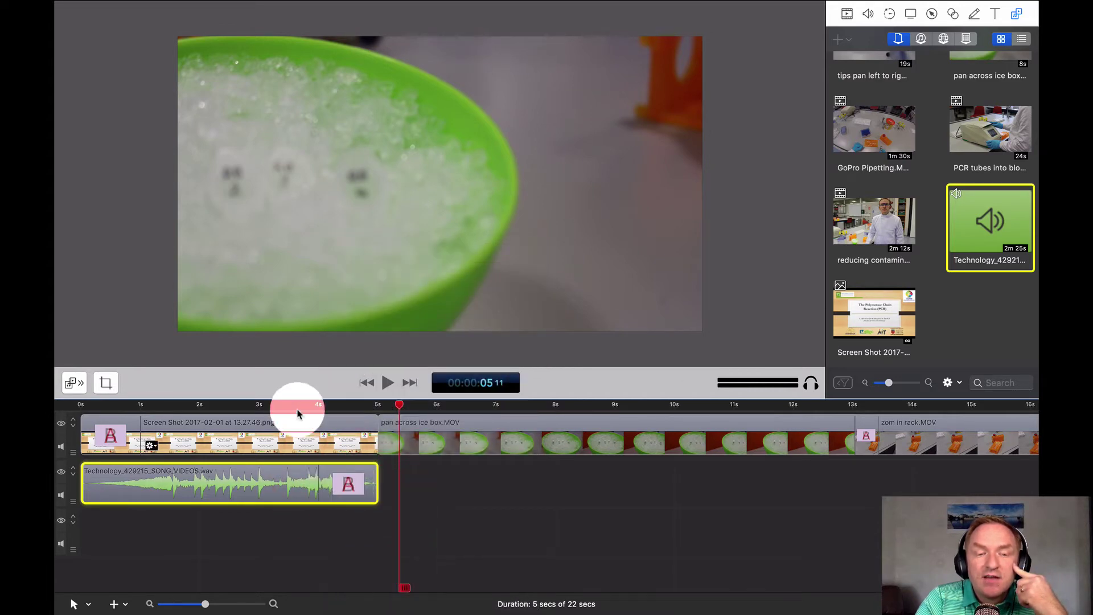
key("space")
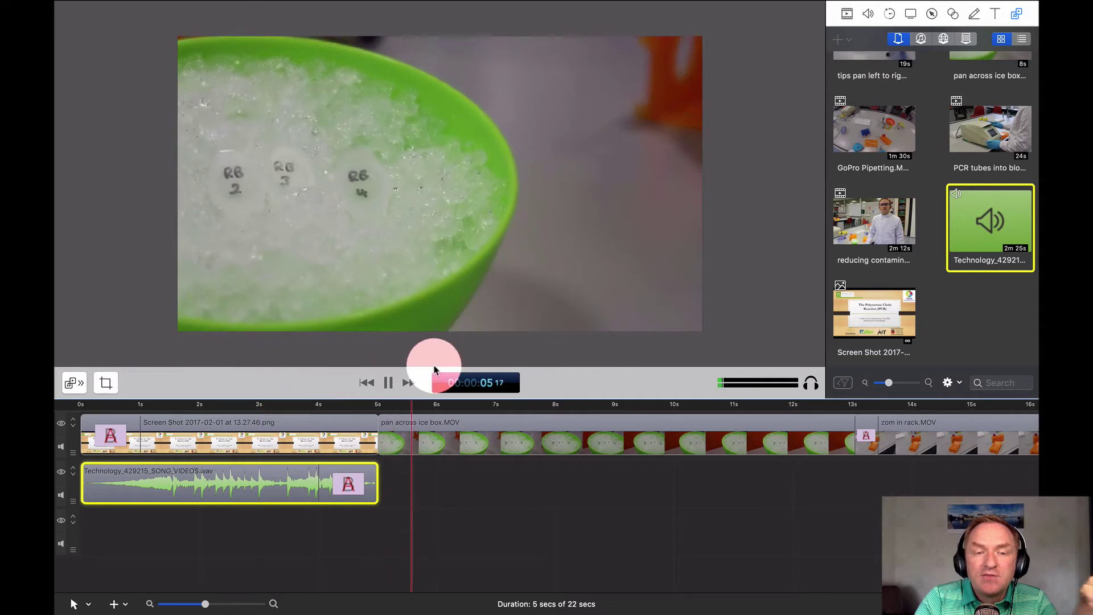
left_click(387, 383)
left_click(410, 513)
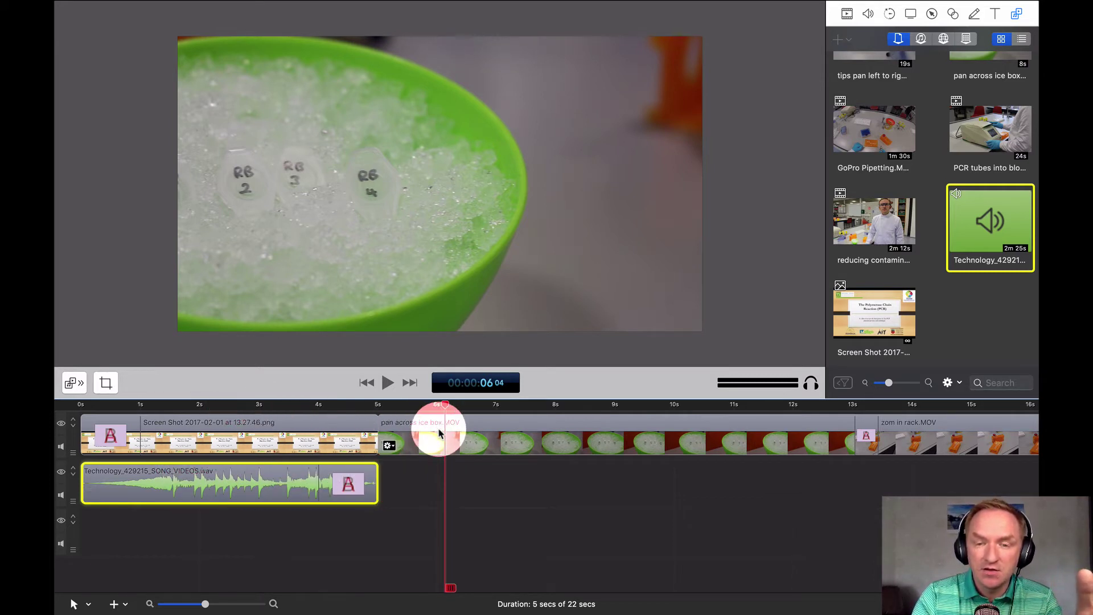
Split the pan across ice box.MOV clip on the first track at 00:00:08 16.
scroll(654, 431, "right", 5)
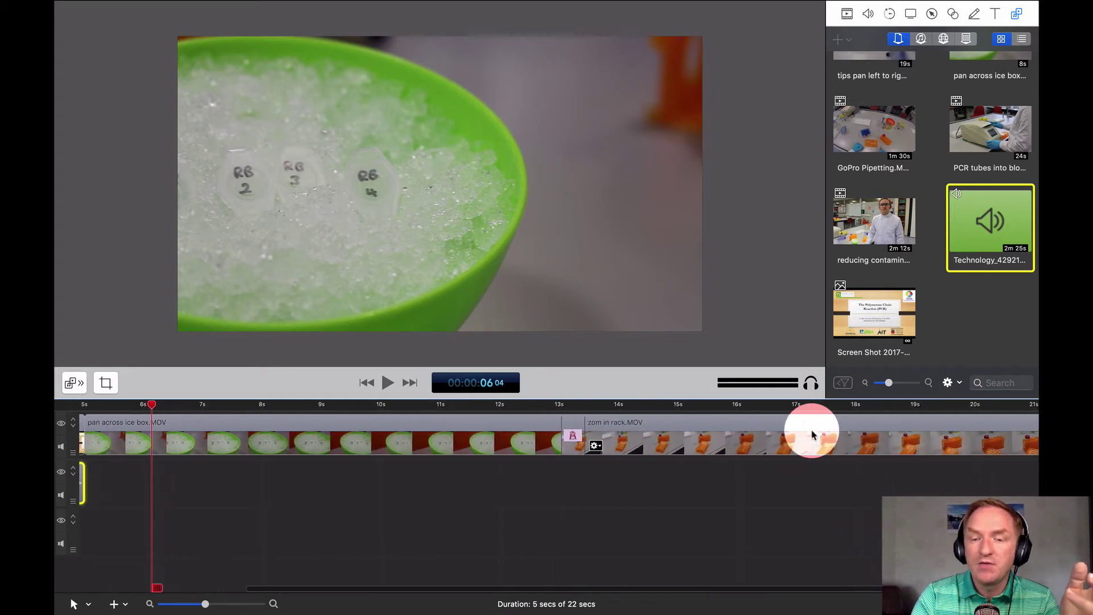
scroll(812, 435, "left", 3)
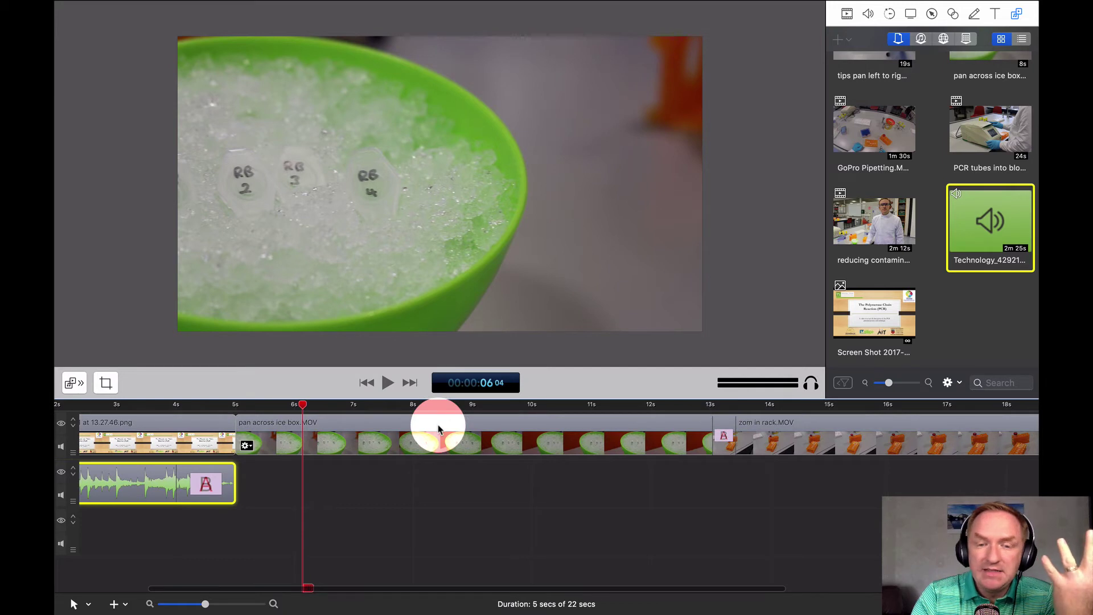
left_click(445, 405)
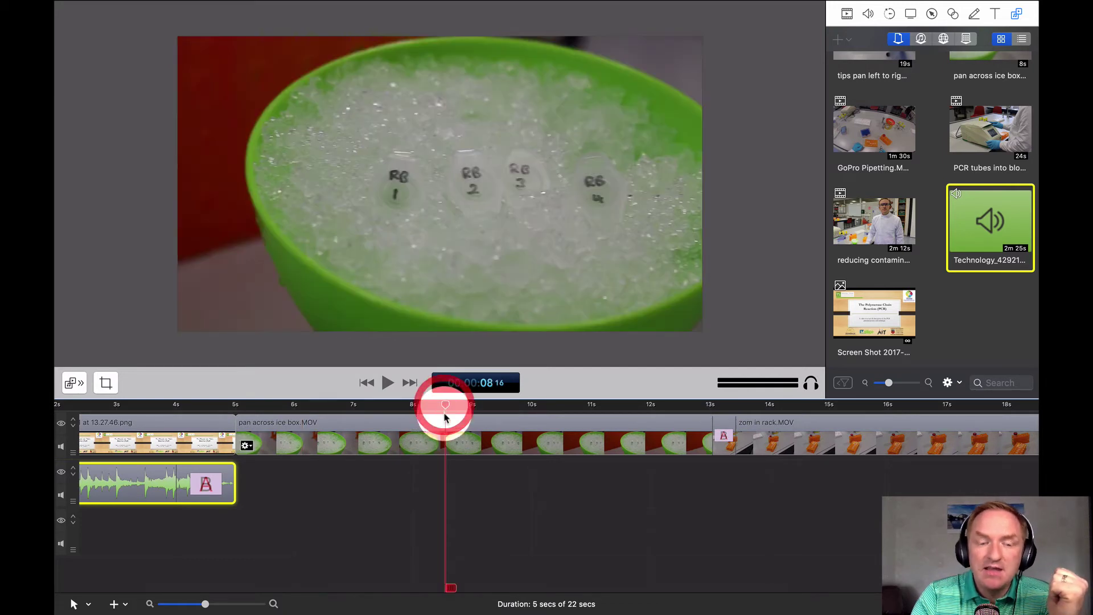
left_click(446, 421)
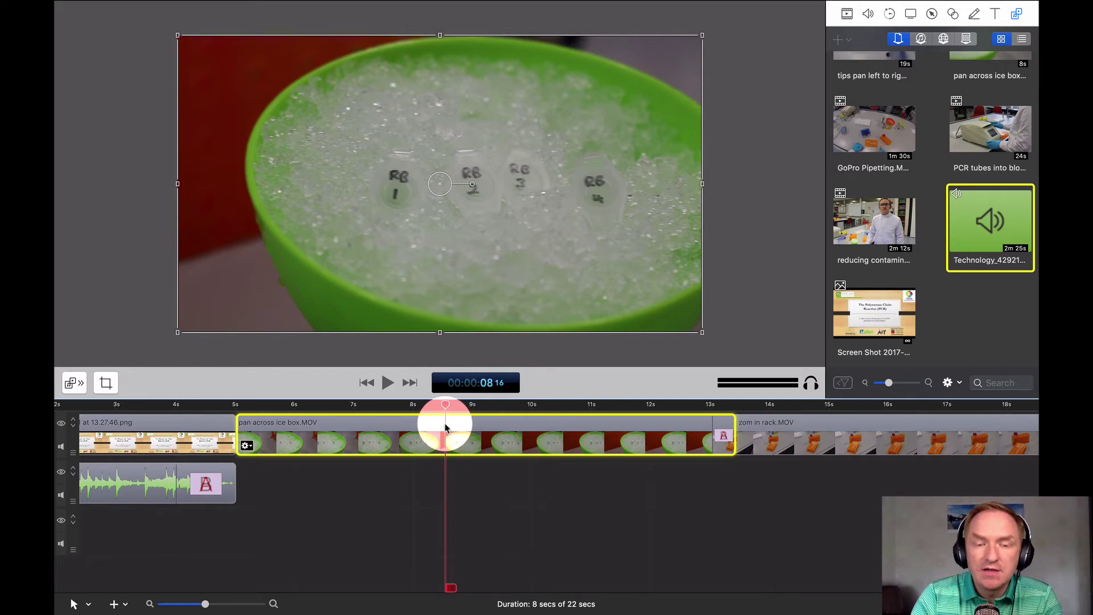
right_click(445, 427)
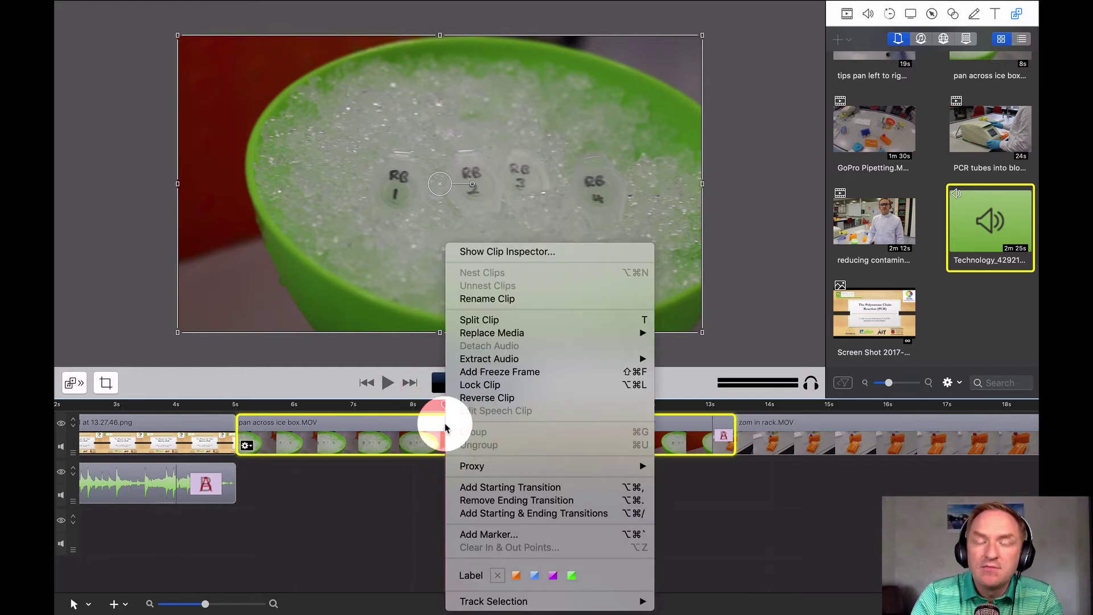
left_click(488, 320)
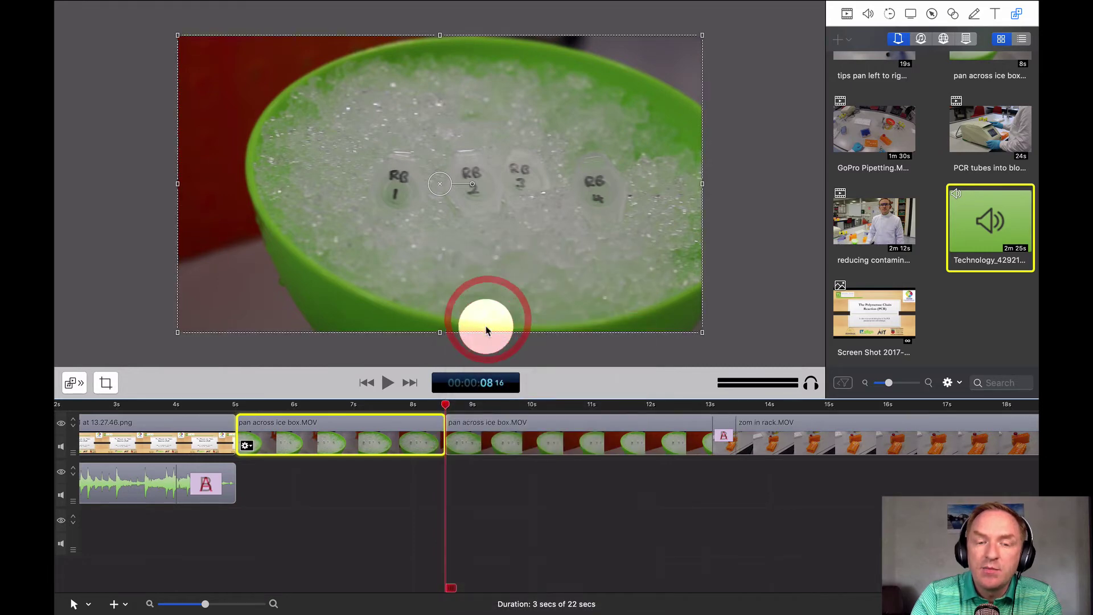
Split the remaining part of the pan across ice box.MOV clip at 00:00:09 27.
left_click(527, 403)
left_click(528, 423)
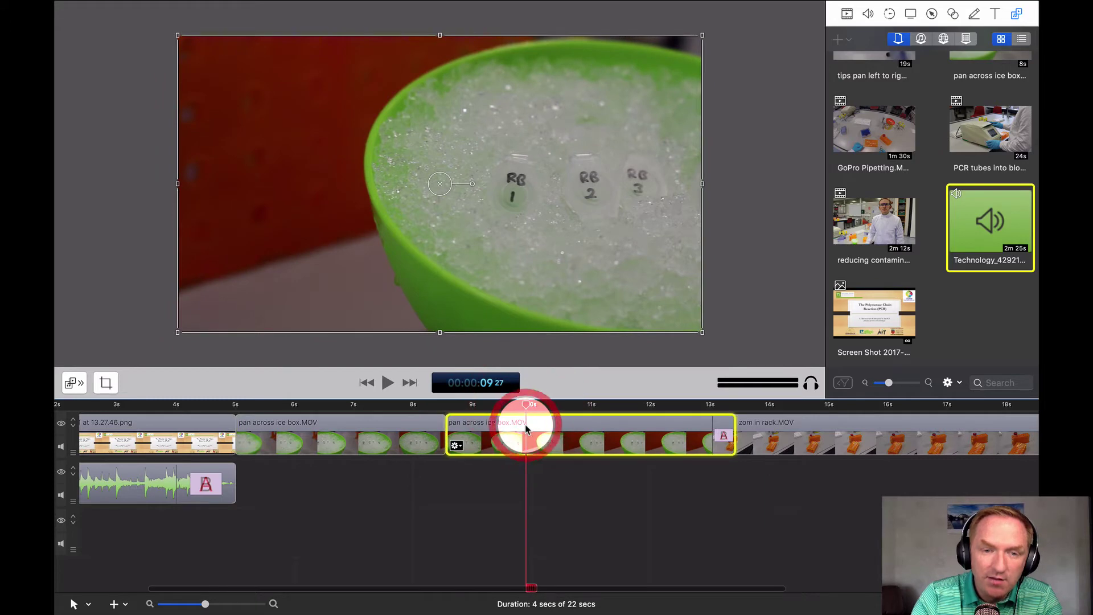
right_click(525, 426)
left_click(560, 320)
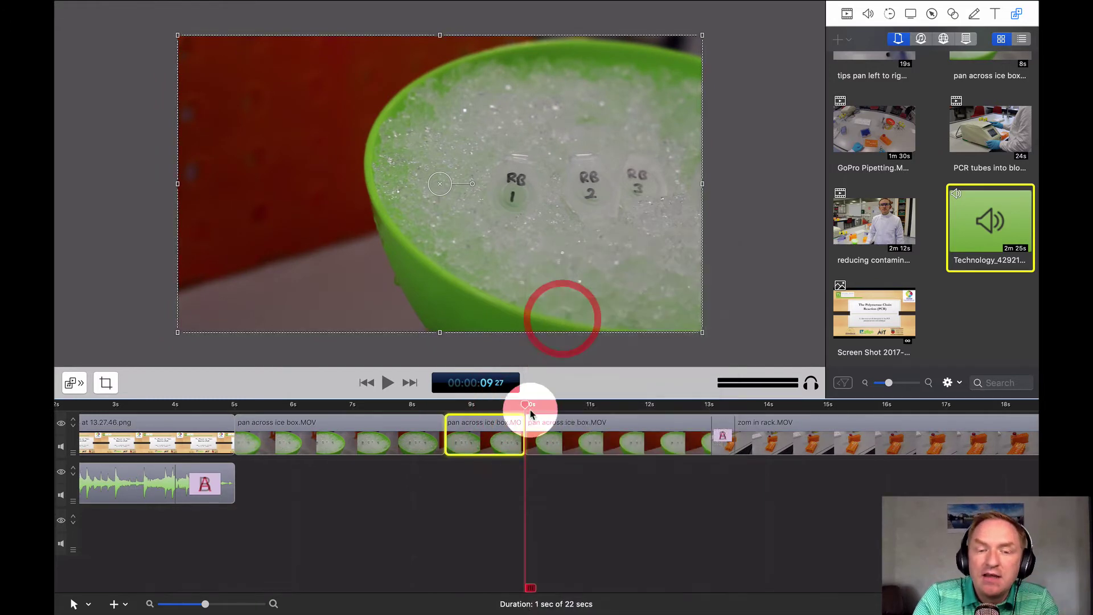
Give the short middle piece of the ice box clip a purple label.
right_click(470, 430)
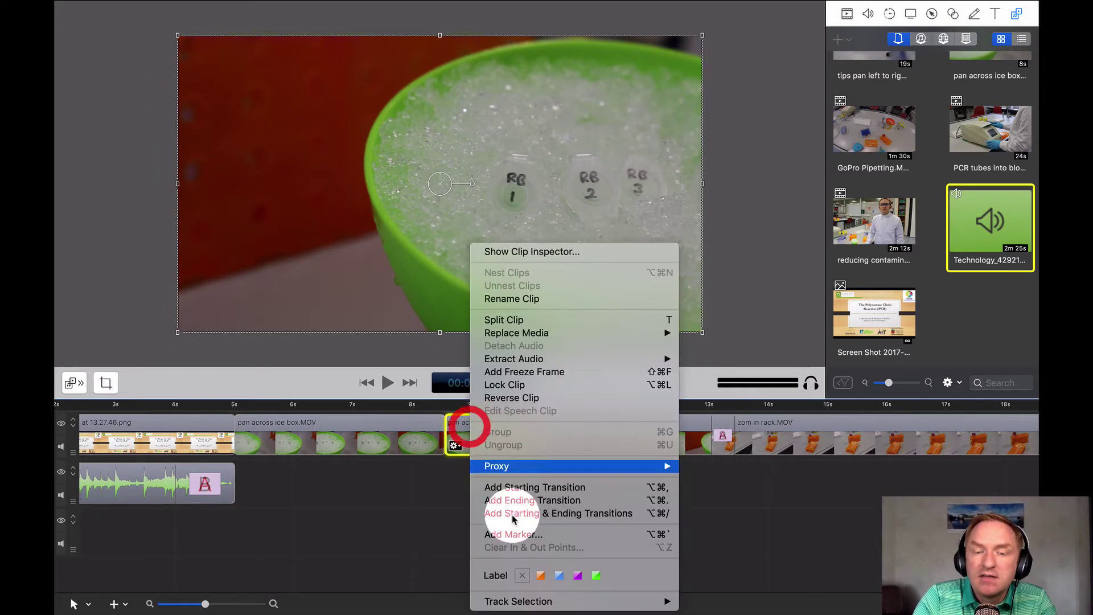
left_click(575, 577)
left_click(499, 521)
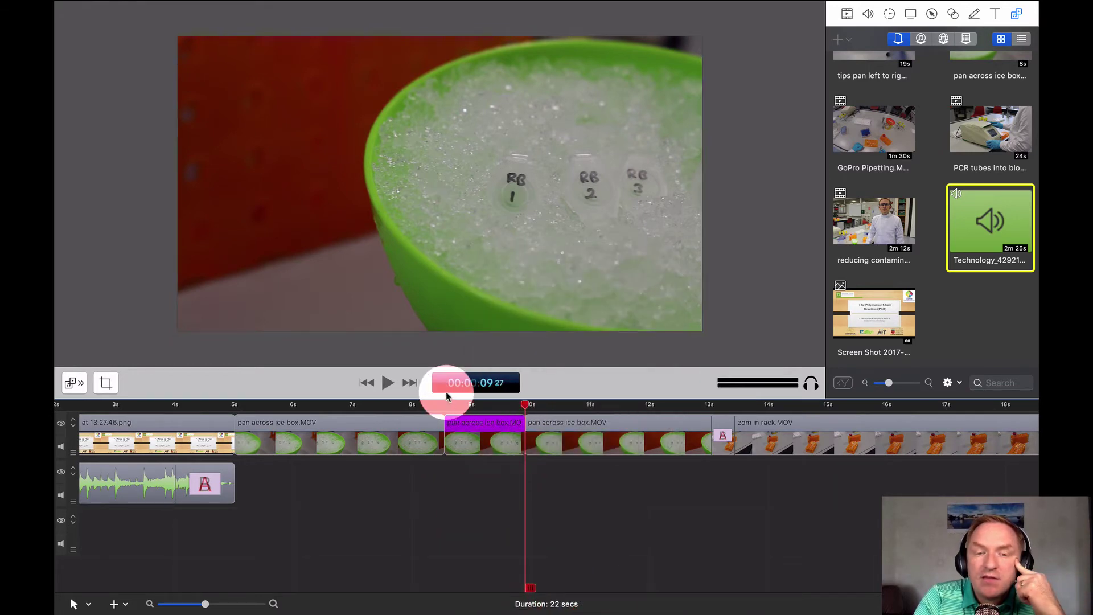
Remove the purple-labelled ice box piece and shift the following clips earlier to close the gap.
left_click(491, 438)
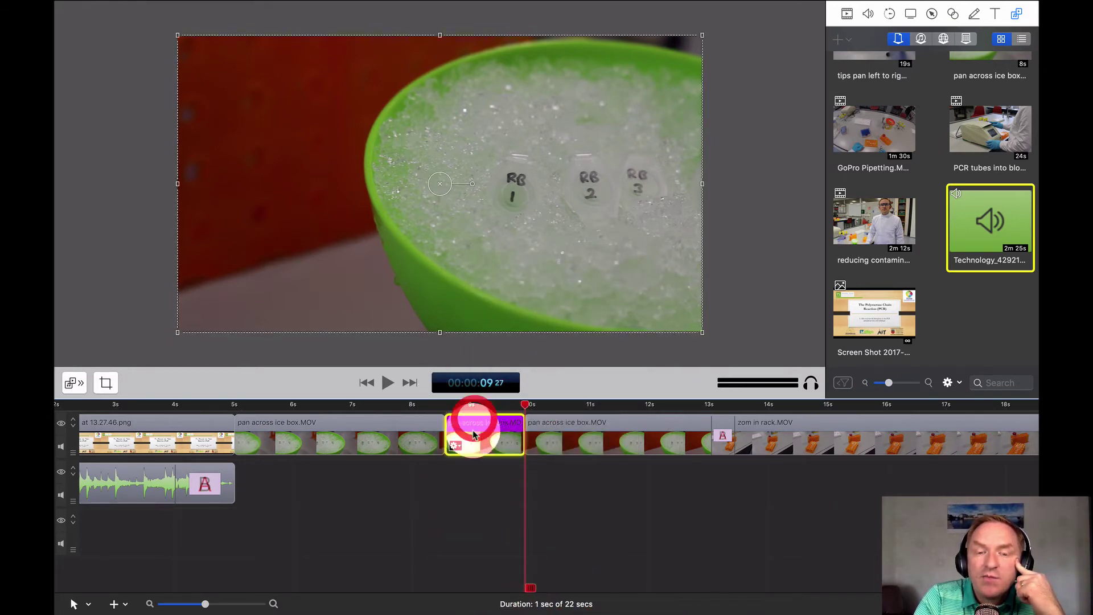
left_click_drag(490, 439, 795, 505)
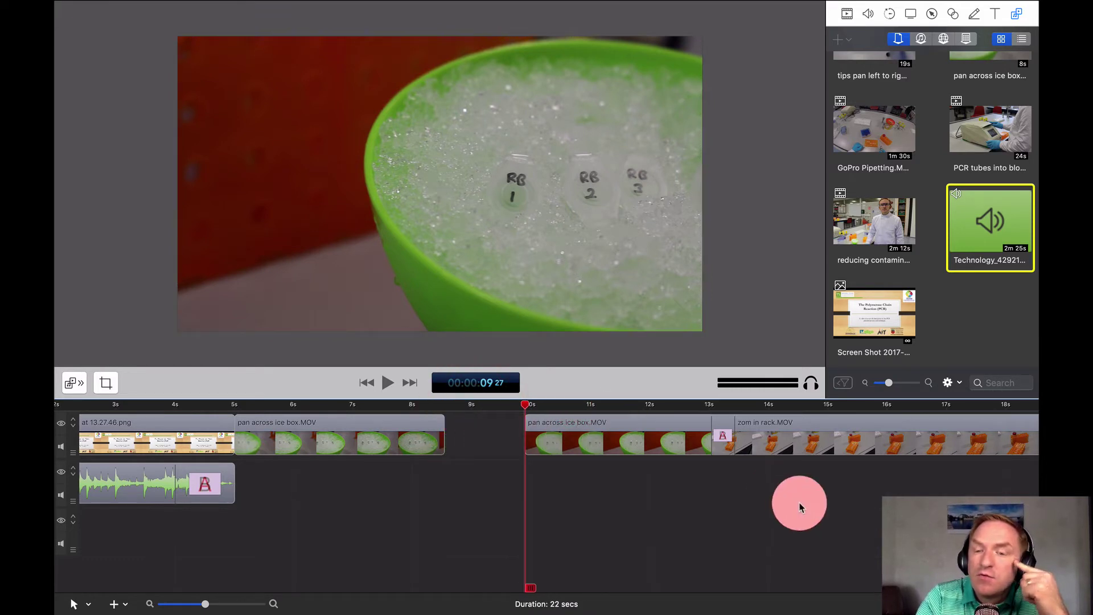
left_click_drag(898, 488, 589, 427)
Play the sequence across the closed cut from about 8 seconds to about 13 seconds.
left_click(415, 404)
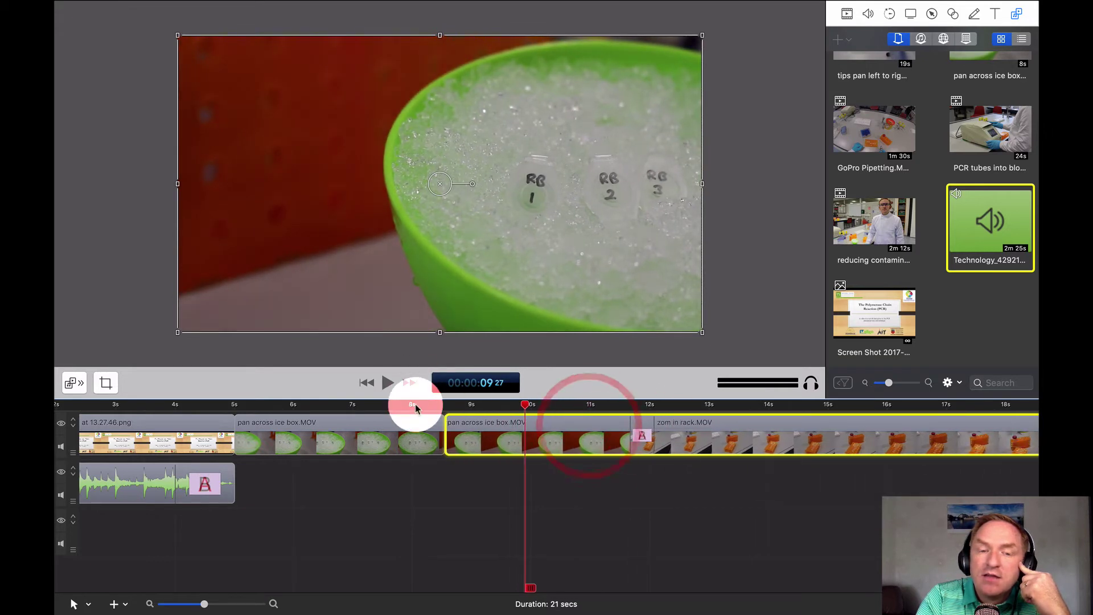
key("space")
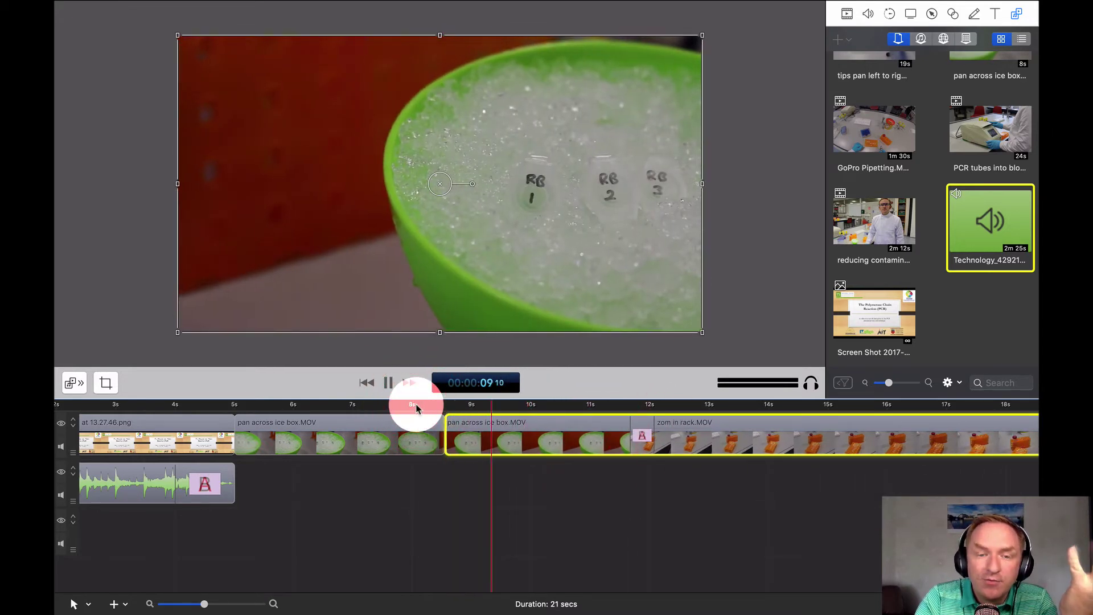
left_click(388, 376)
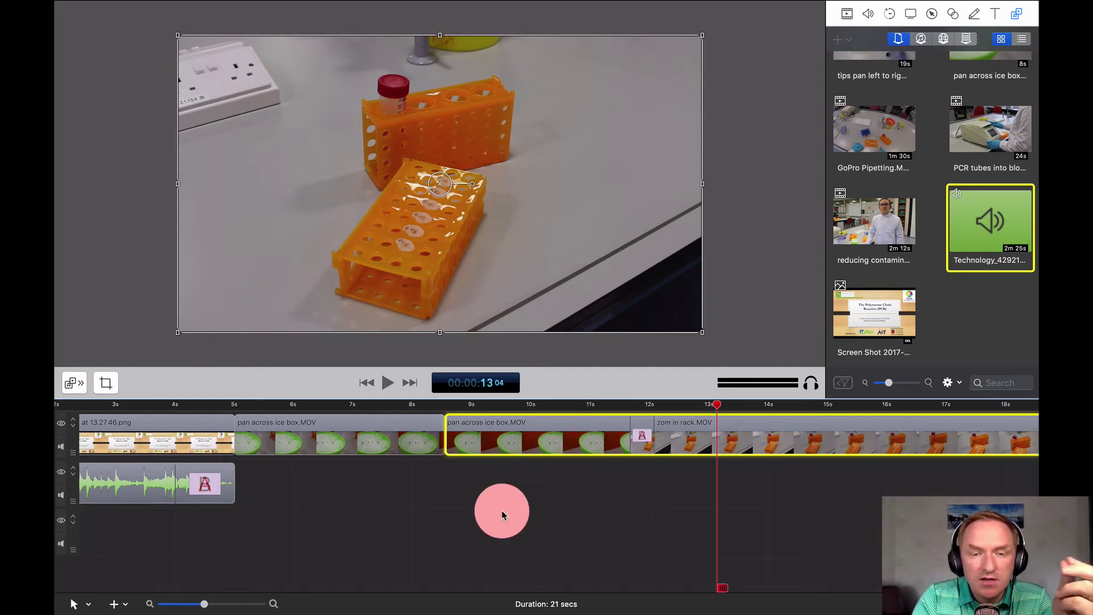
Select the title image clip and place the playhead at 00:00:02 23.
scroll(501, 515, "left", 5)
scroll(500, 518, "left", 1)
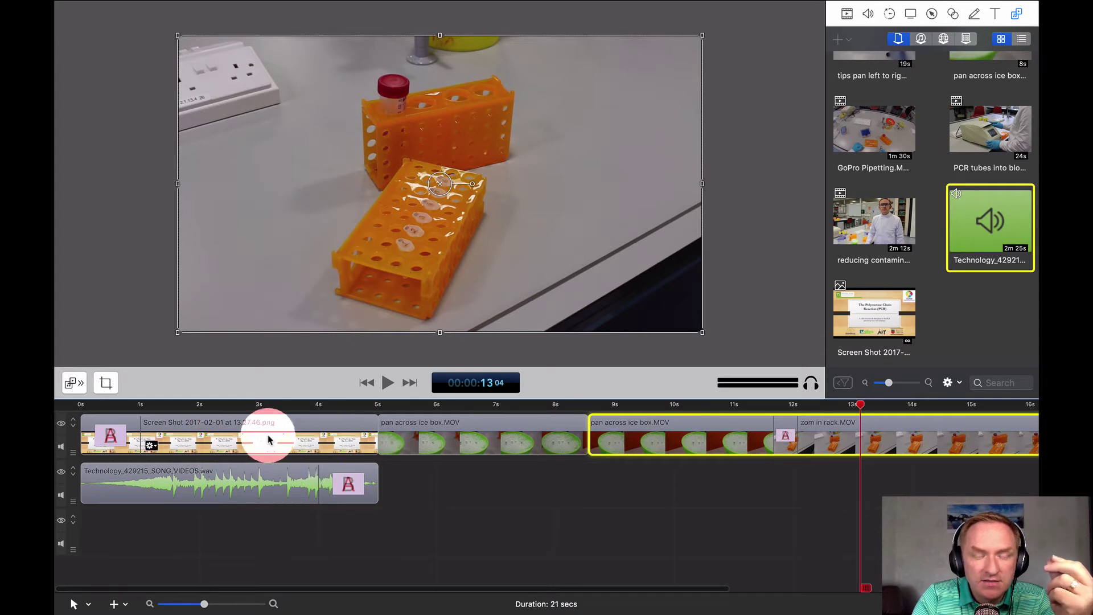
left_click(244, 435)
left_click(244, 406)
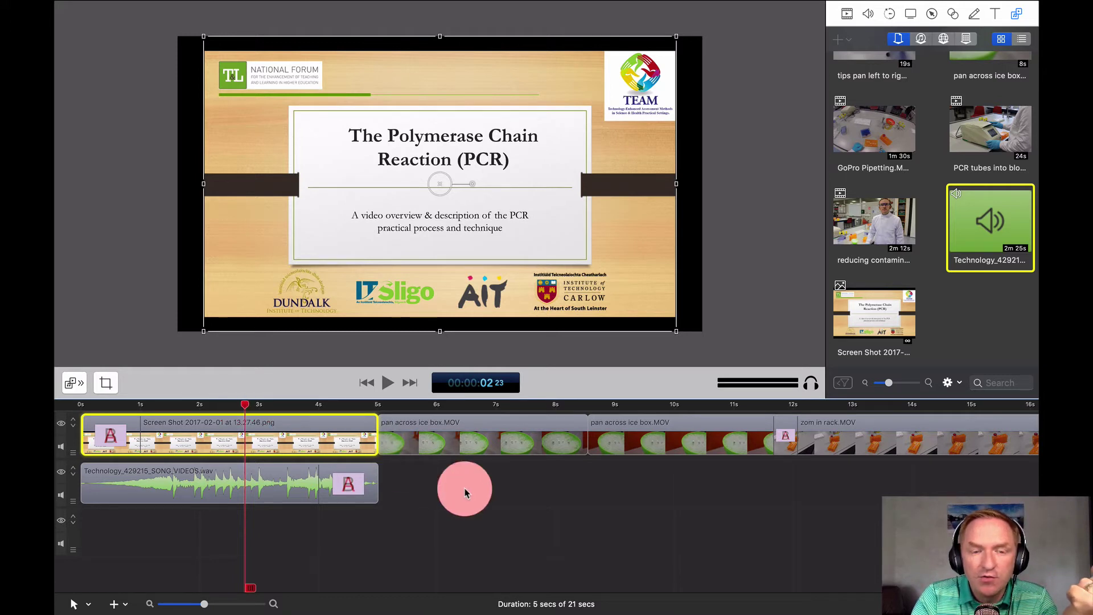
scroll(580, 500, "right", 3)
scroll(581, 500, "right", 2)
scroll(576, 498, "left", 5)
left_click_drag(118, 448, 976, 439)
scroll(629, 524, "left", 5)
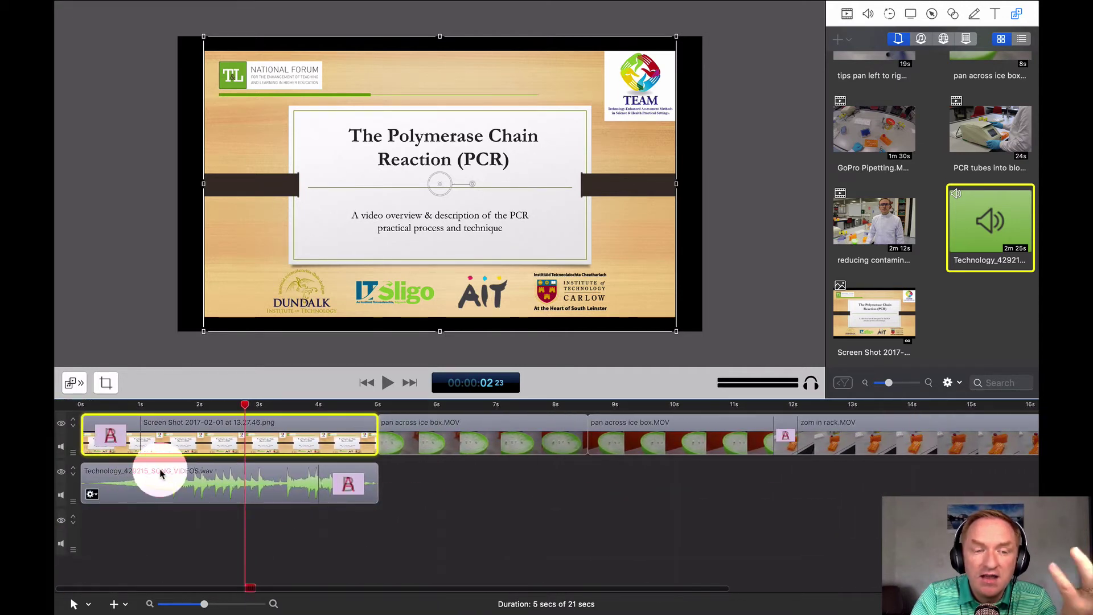
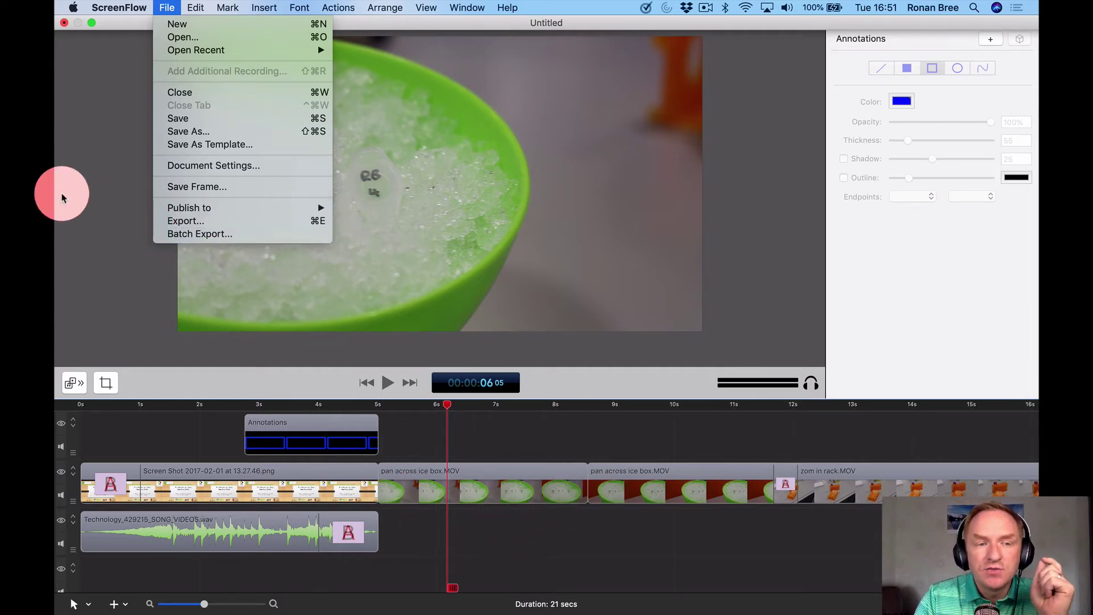
left_click(62, 194)
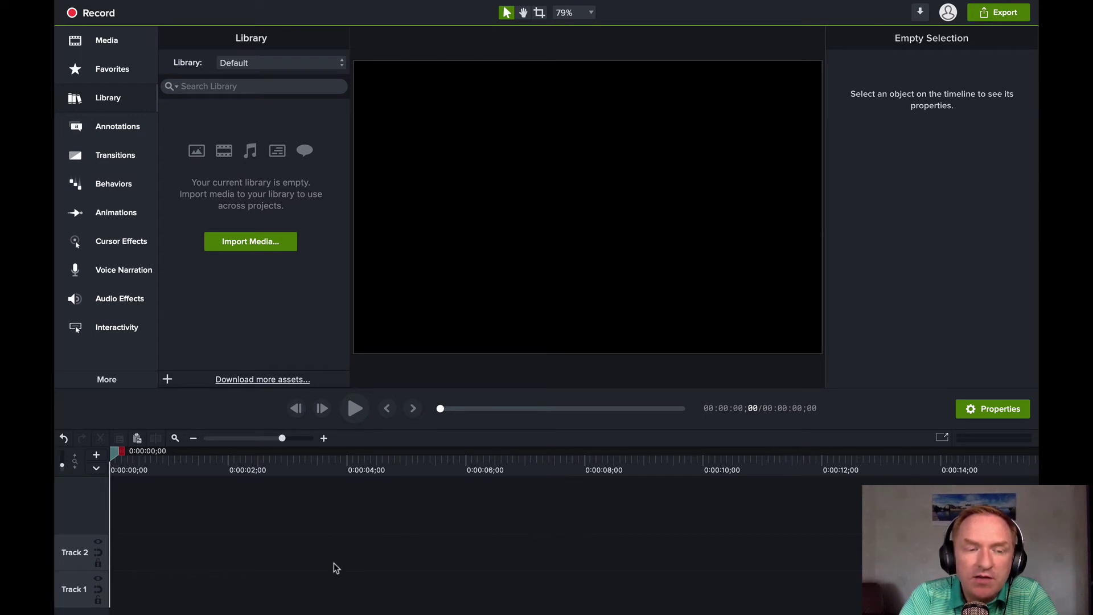
Look through the media bin, favorites, voice narration and callout annotation tools.
left_click_drag(116, 452, 194, 455)
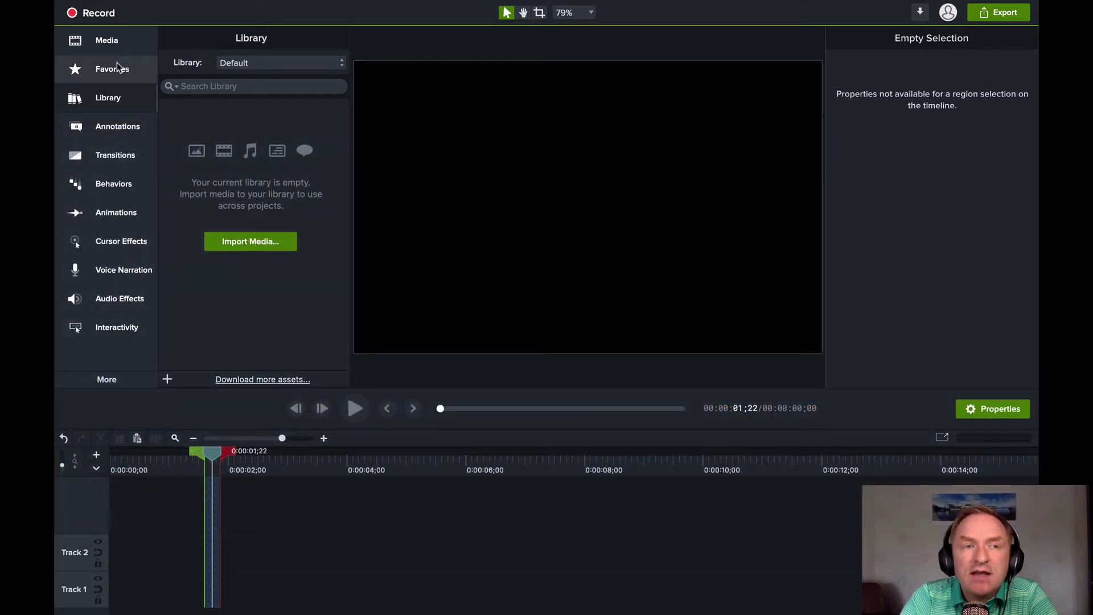
left_click(104, 42)
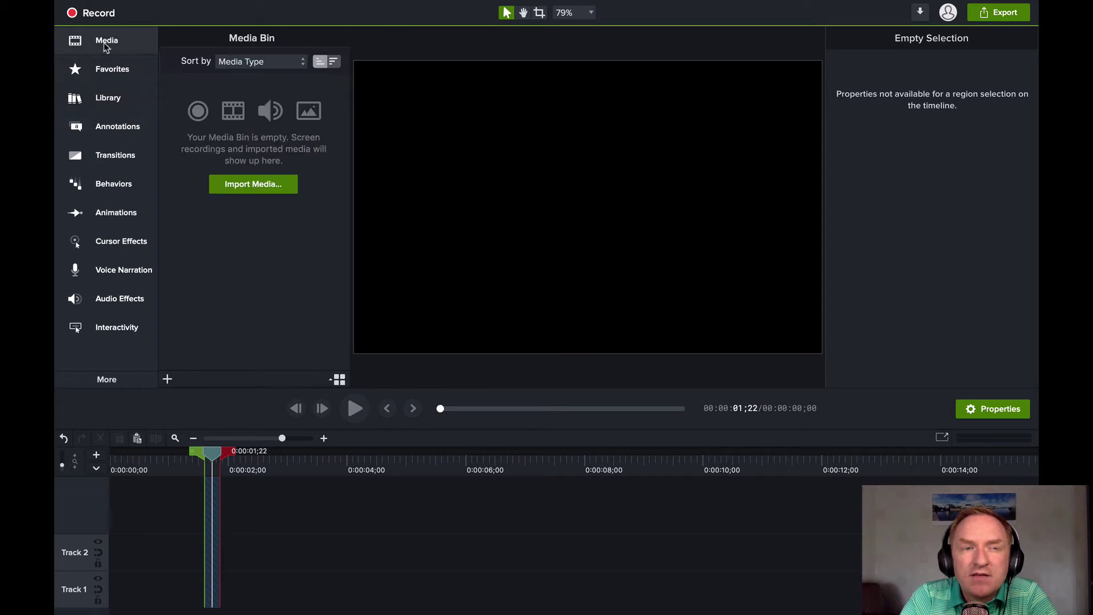
left_click(110, 70)
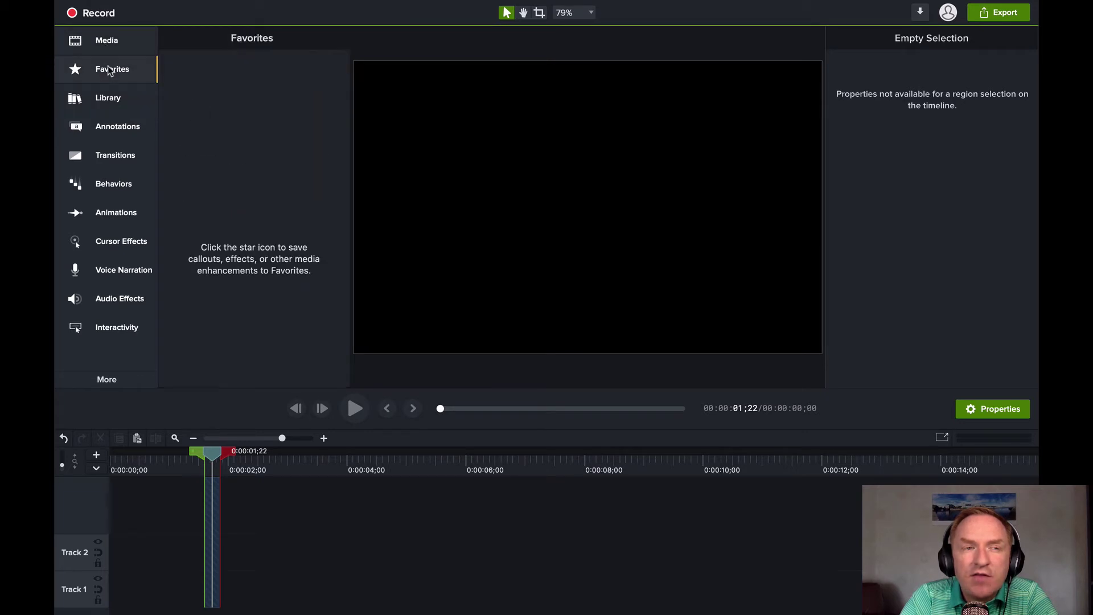
left_click(121, 273)
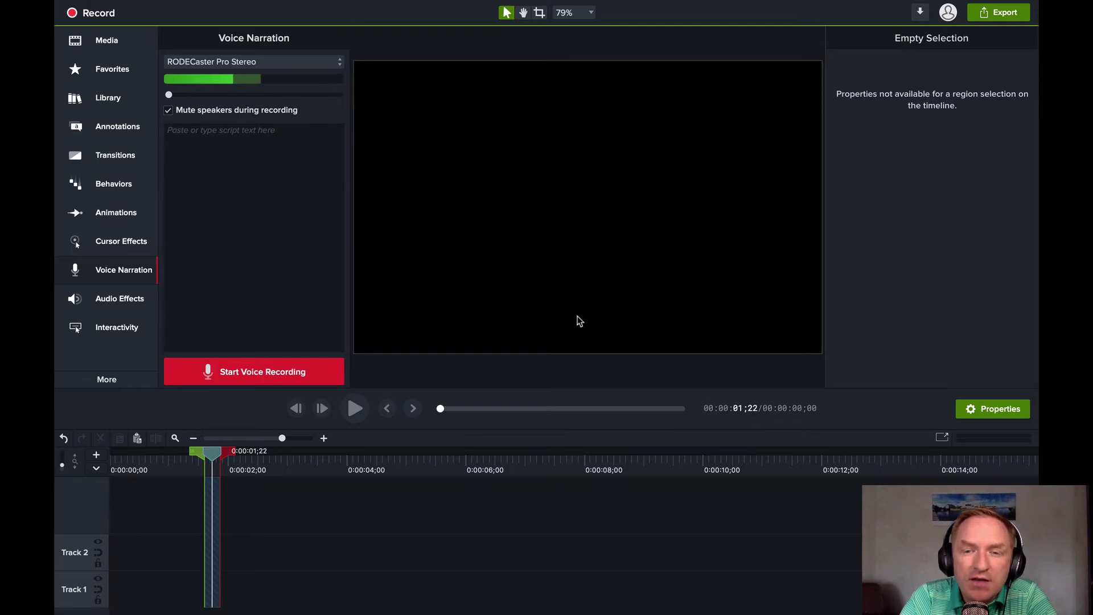
left_click(122, 129)
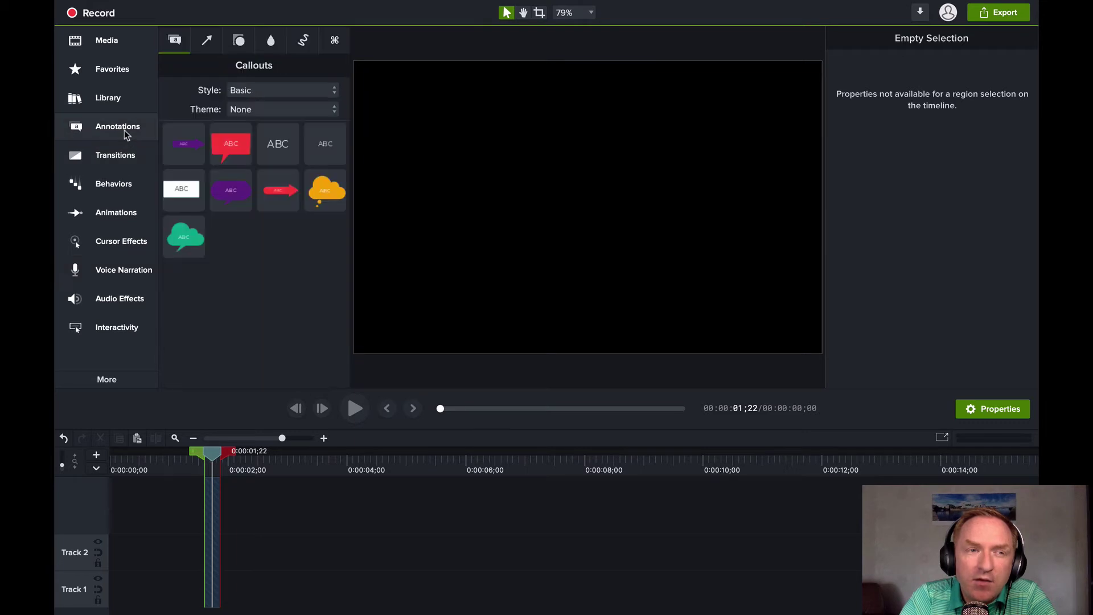
left_click(230, 147)
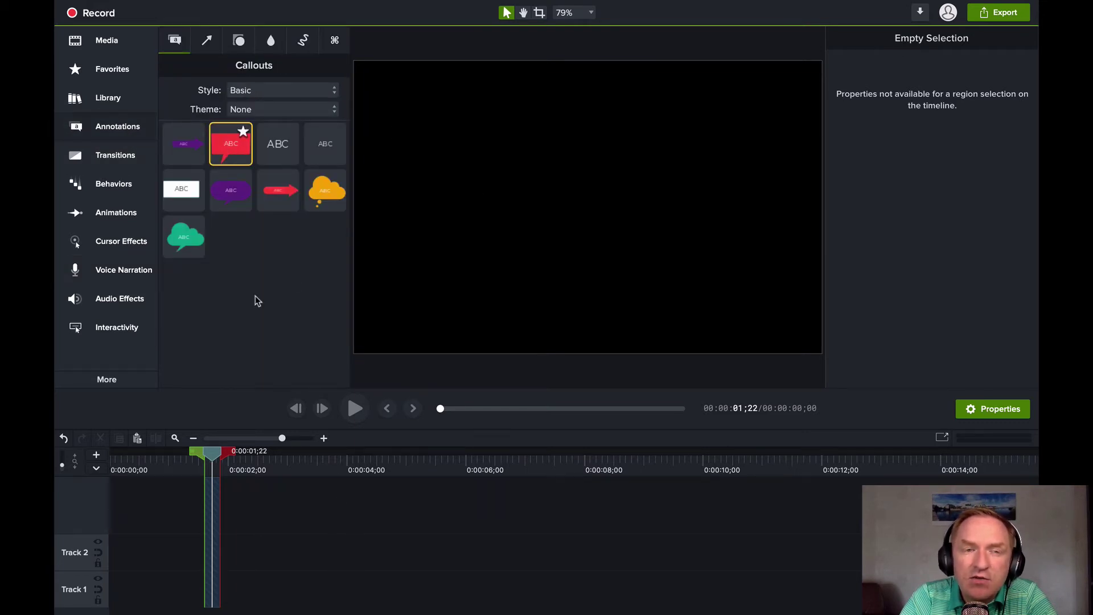
Look through the transitions, behaviors, animations, cursor effects and audio effects available for clips.
left_click(113, 156)
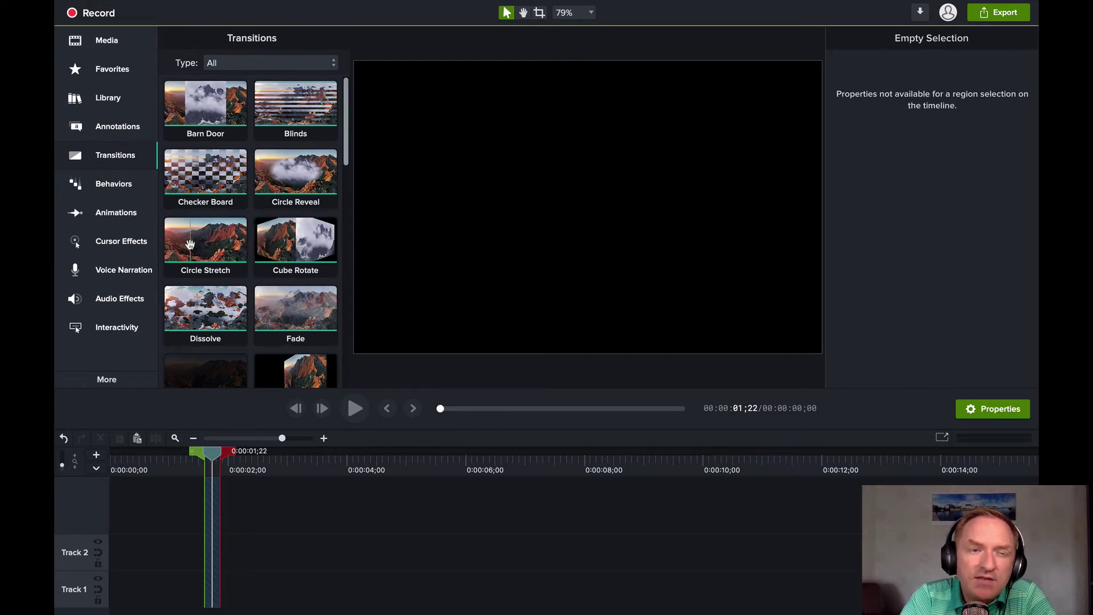
left_click(116, 184)
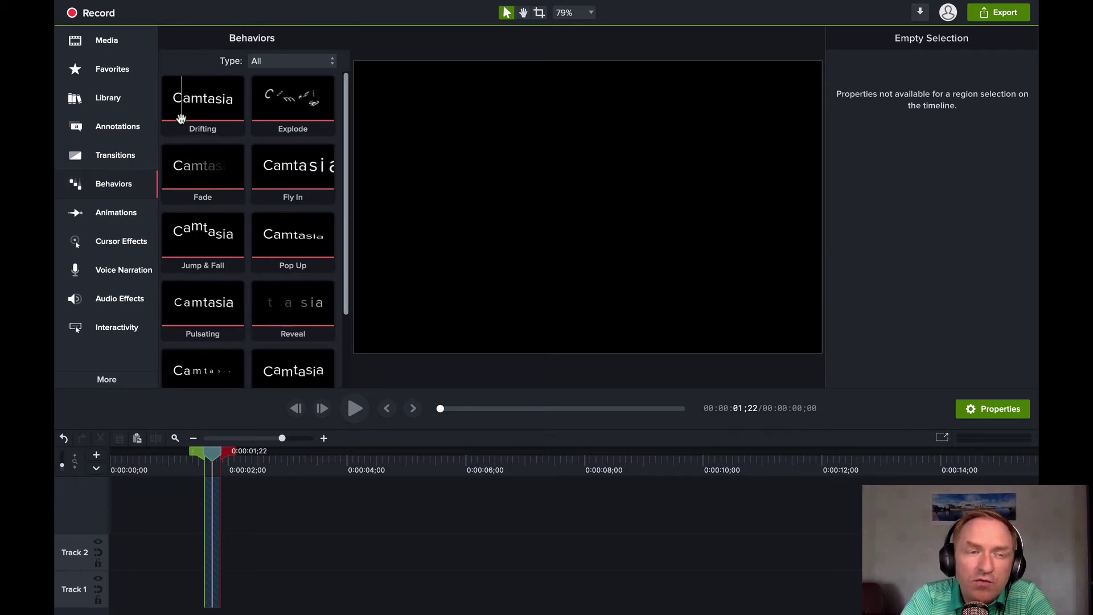
left_click(111, 214)
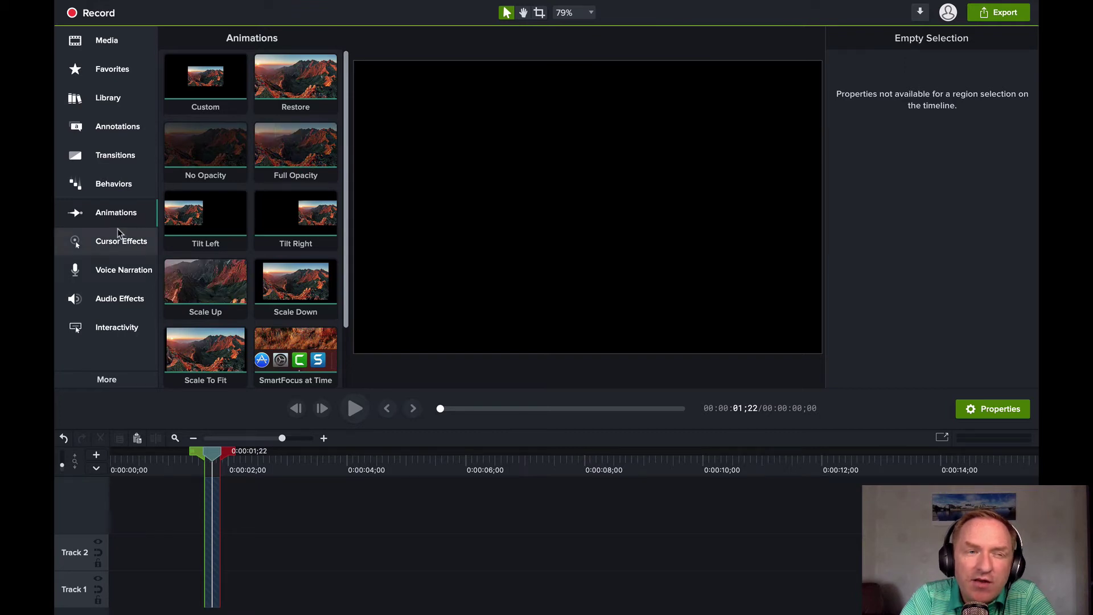
left_click(109, 245)
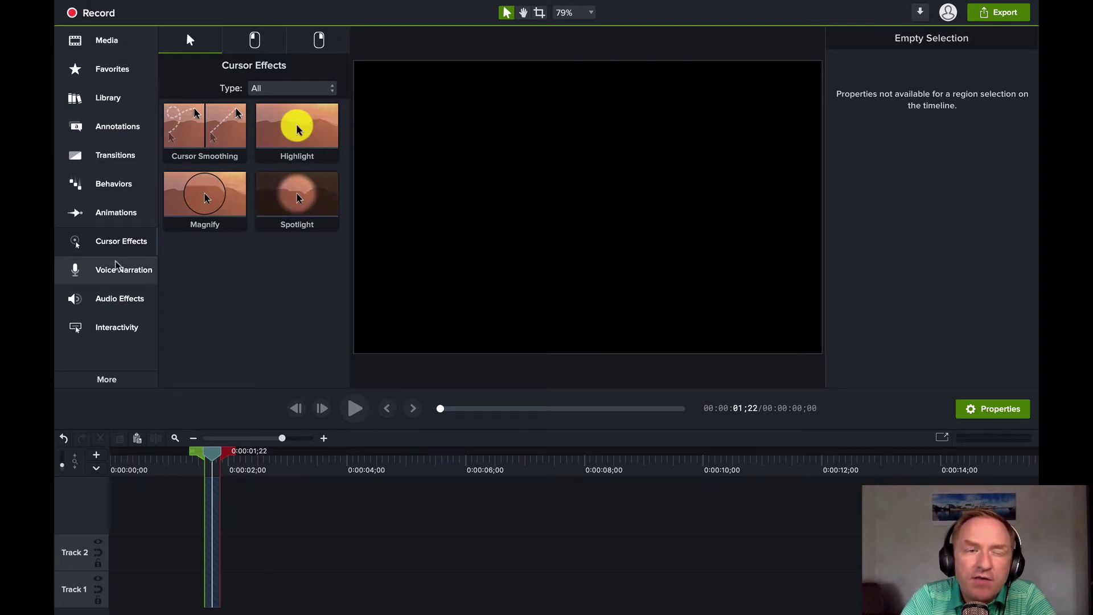
left_click(110, 303)
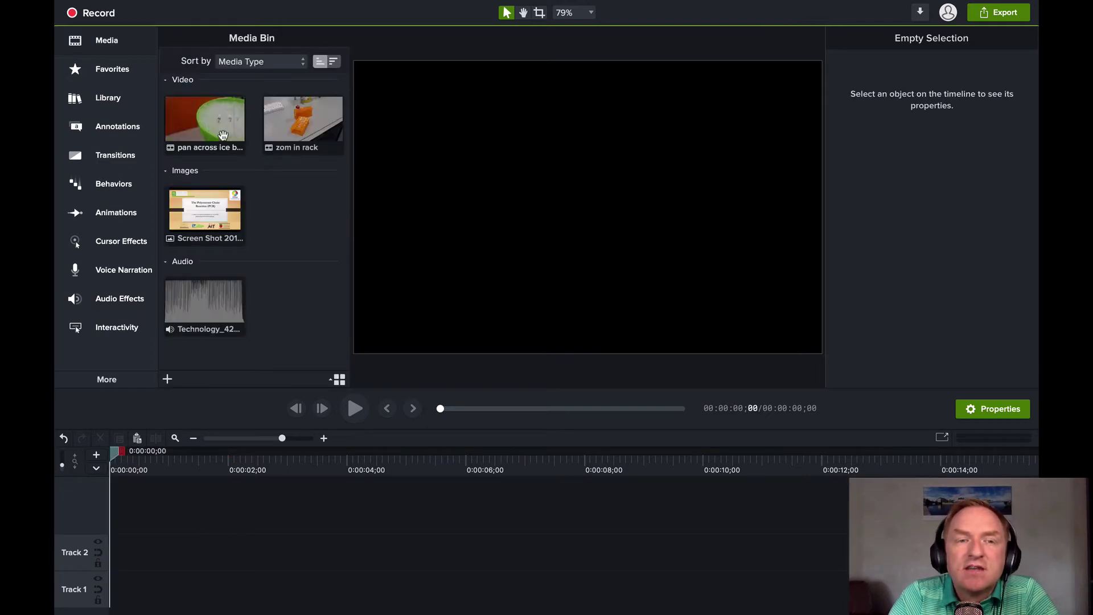
Place the pan across ice box clip at the start of Track 3 and separate its video and audio.
left_click_drag(205, 120, 231, 521)
left_click_drag(377, 520, 269, 519)
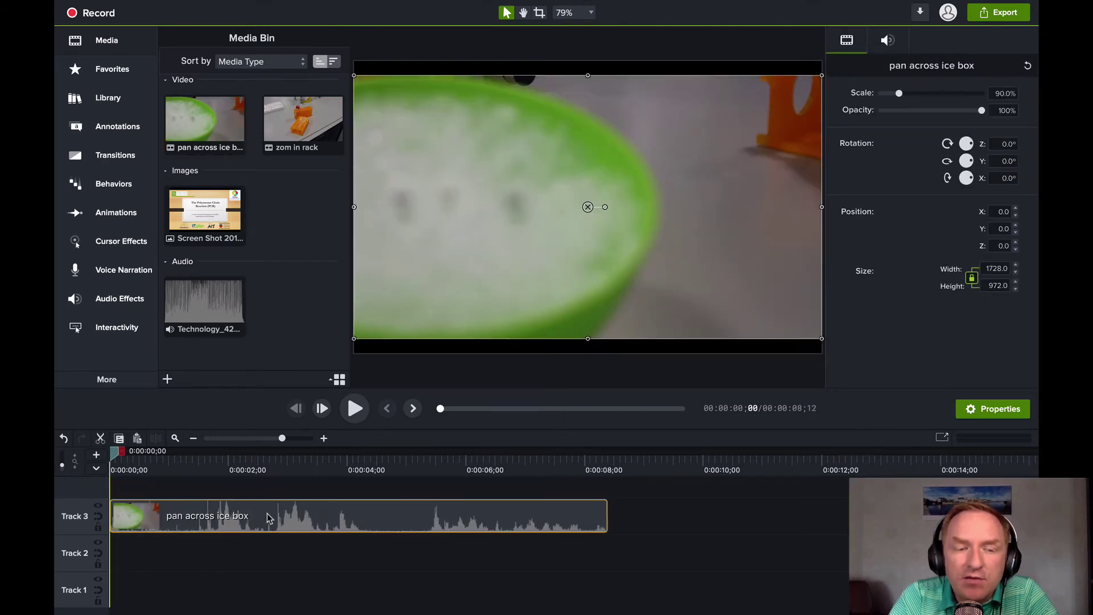
right_click(371, 524)
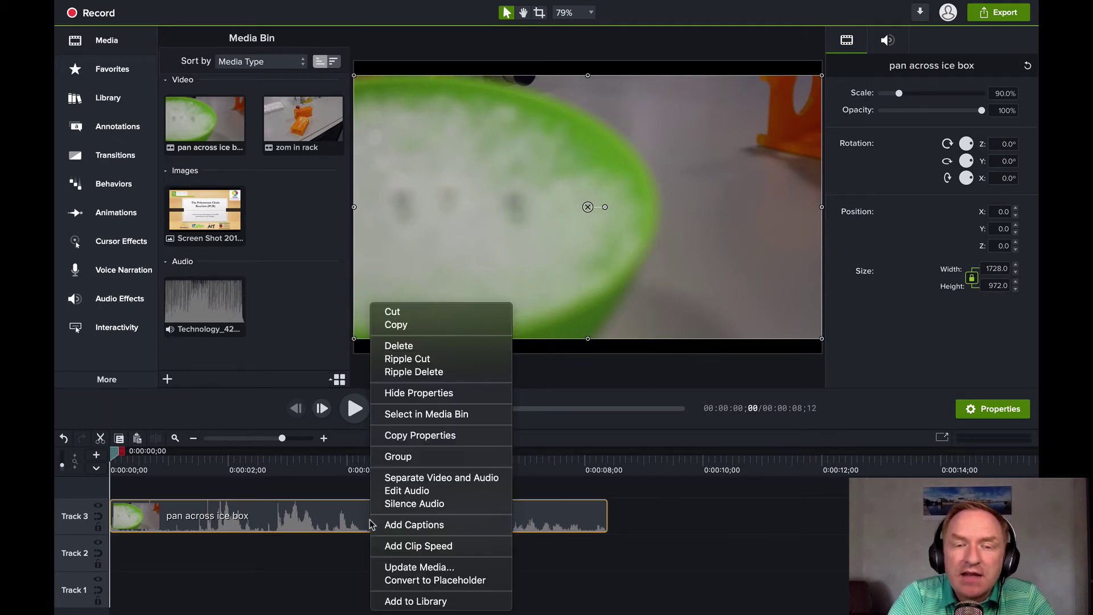
left_click(428, 479)
scroll(365, 506, "up", 1)
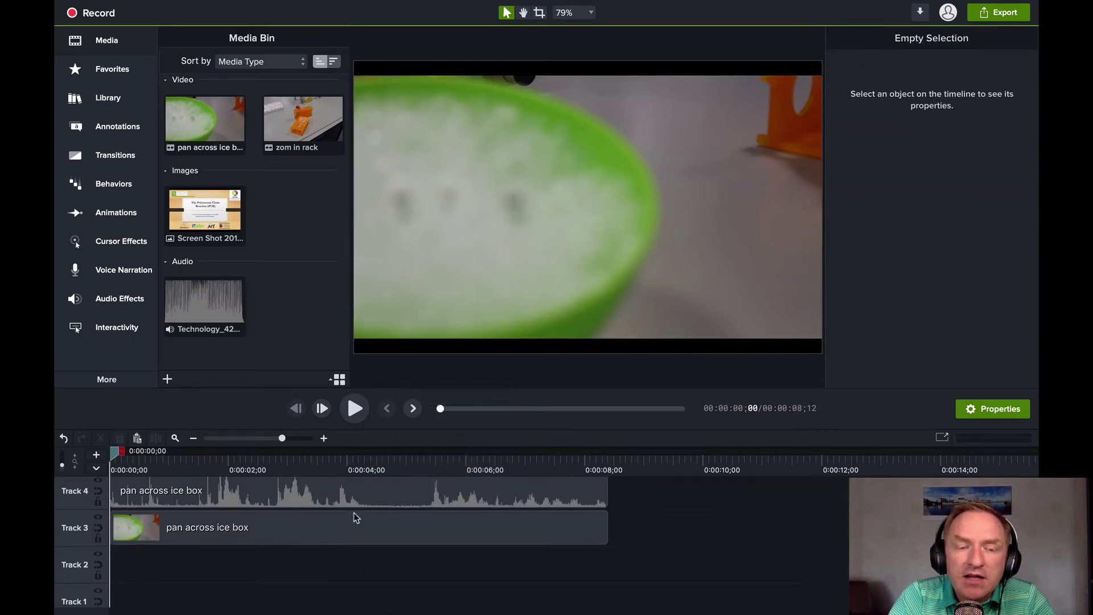
Delete the ice box clip's separated audio from Track 4.
left_click(350, 495)
key("Delete")
left_click(336, 506)
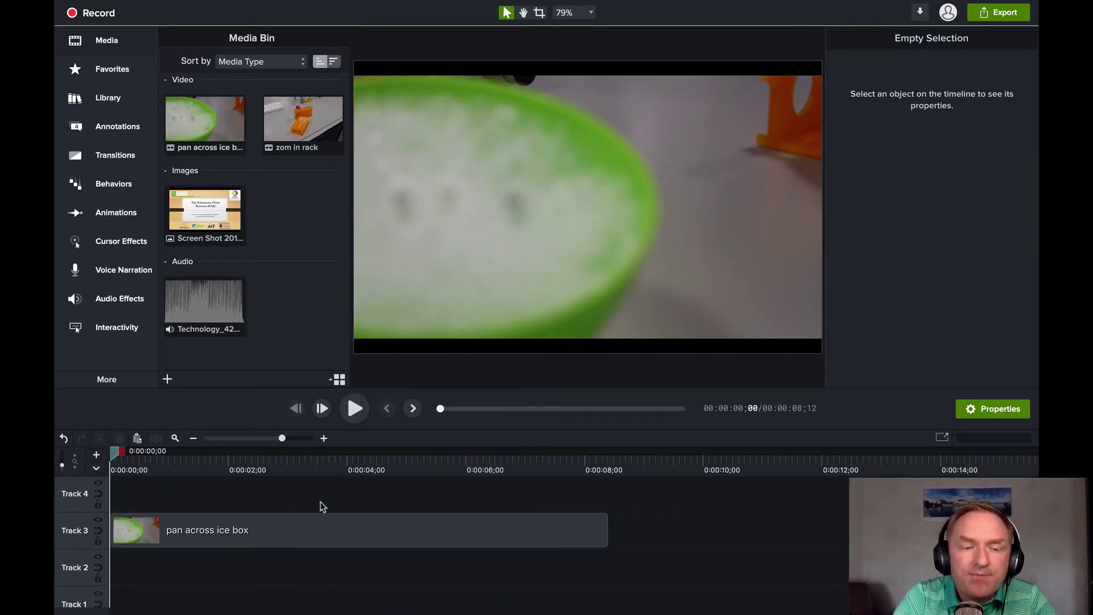
Move the ice box clip about 1.3 seconds later and fill the opening with the PCR title image on Track 4, trimmed to fit.
left_click_drag(264, 535, 344, 528)
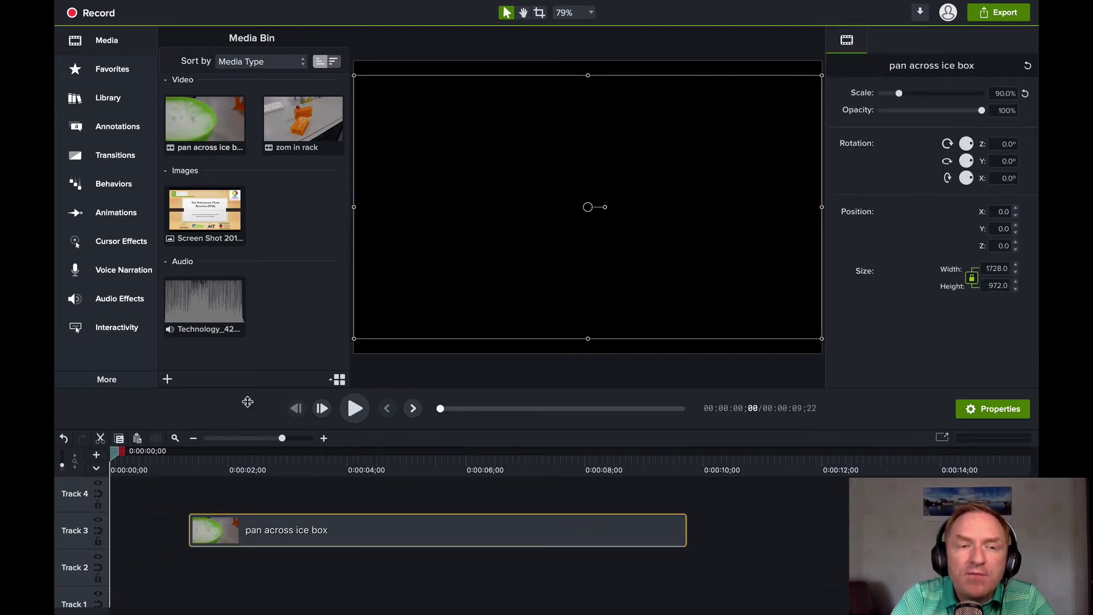
left_click_drag(213, 206, 122, 491)
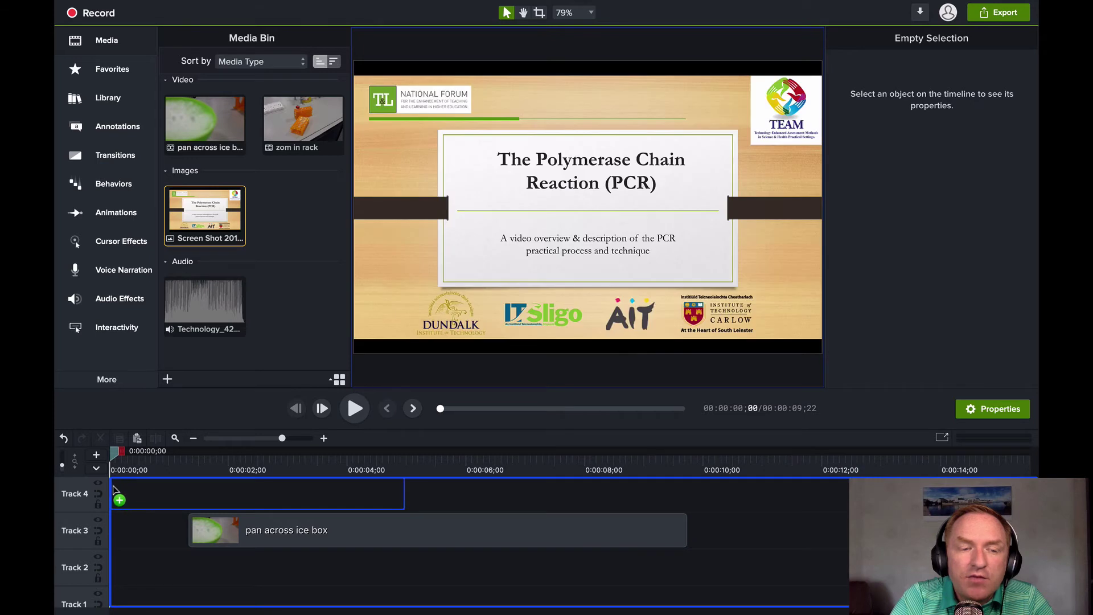
left_click(368, 503)
left_click_drag(403, 485, 187, 494)
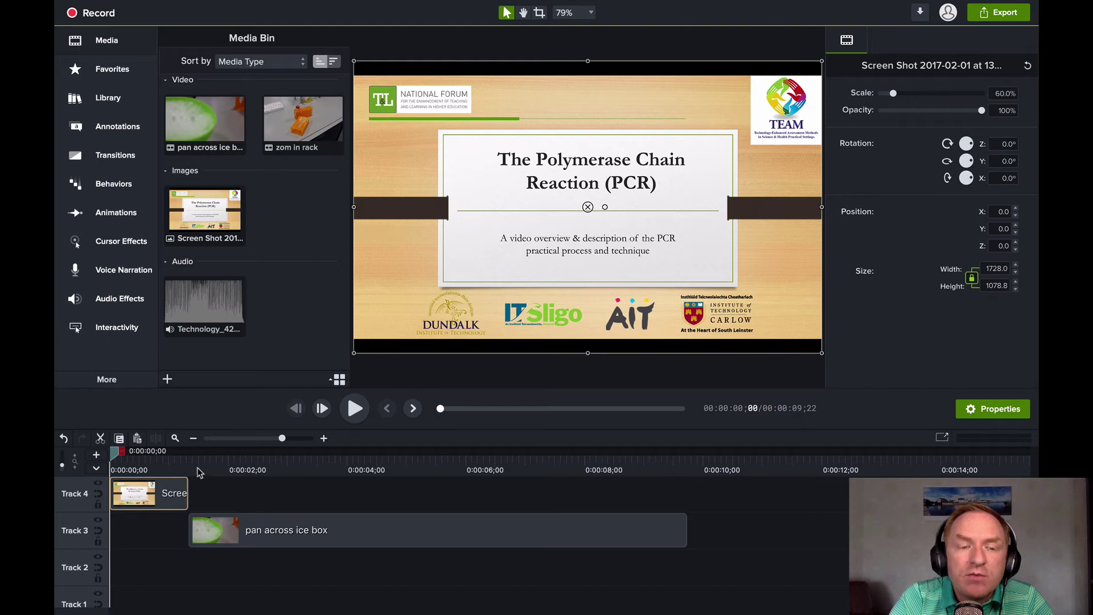
Add the zom in rack clip directly after the ice box clip on Track 3 and separate its video and audio.
right_click(298, 143)
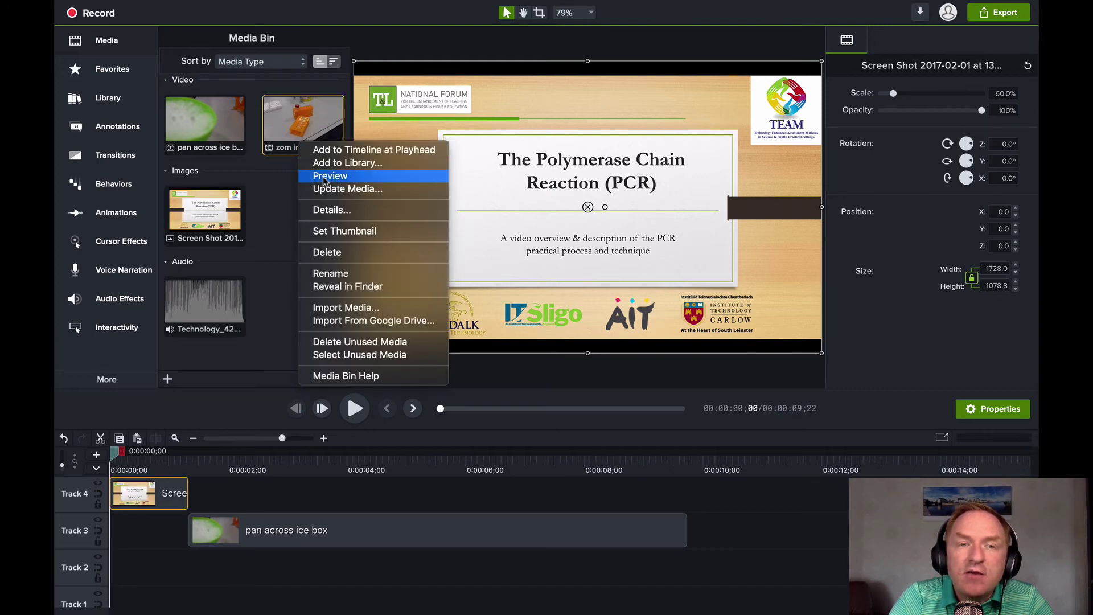
left_click(273, 107)
left_click_drag(288, 114, 734, 538)
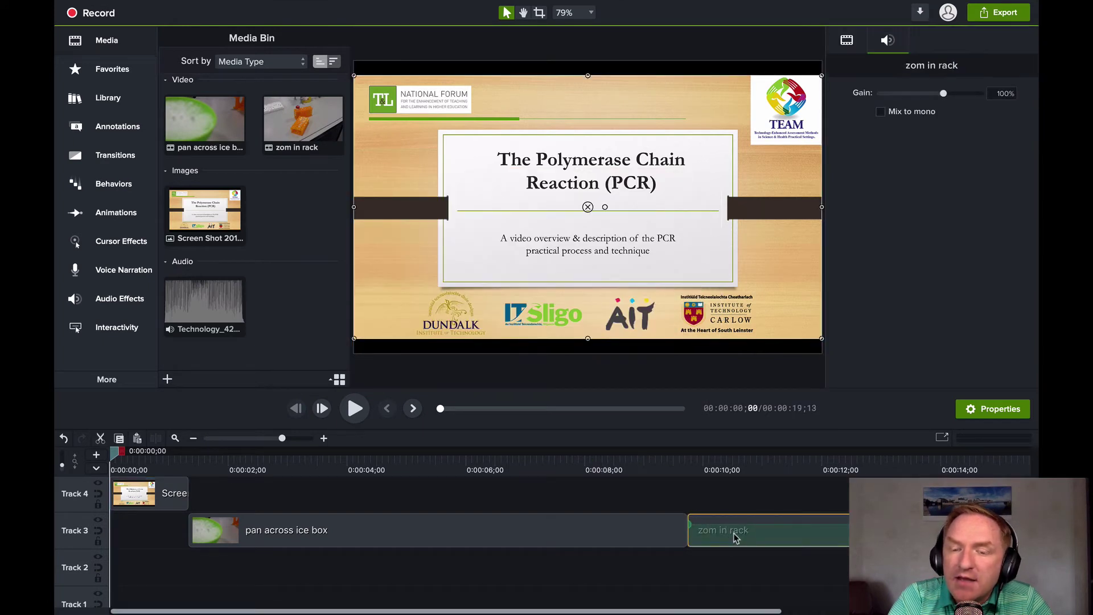
right_click(769, 535)
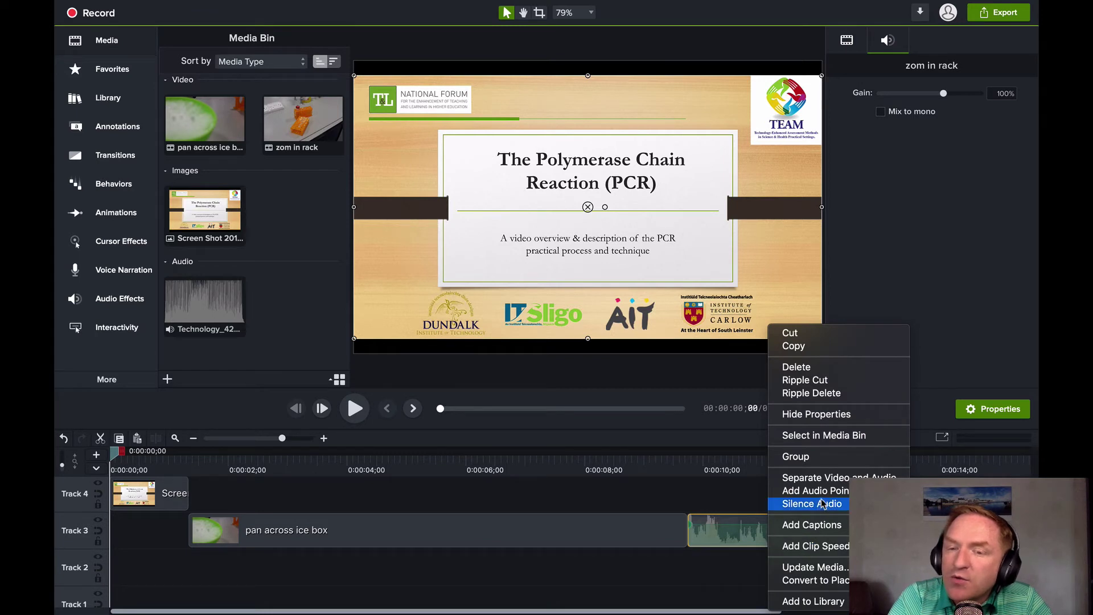
left_click(823, 478)
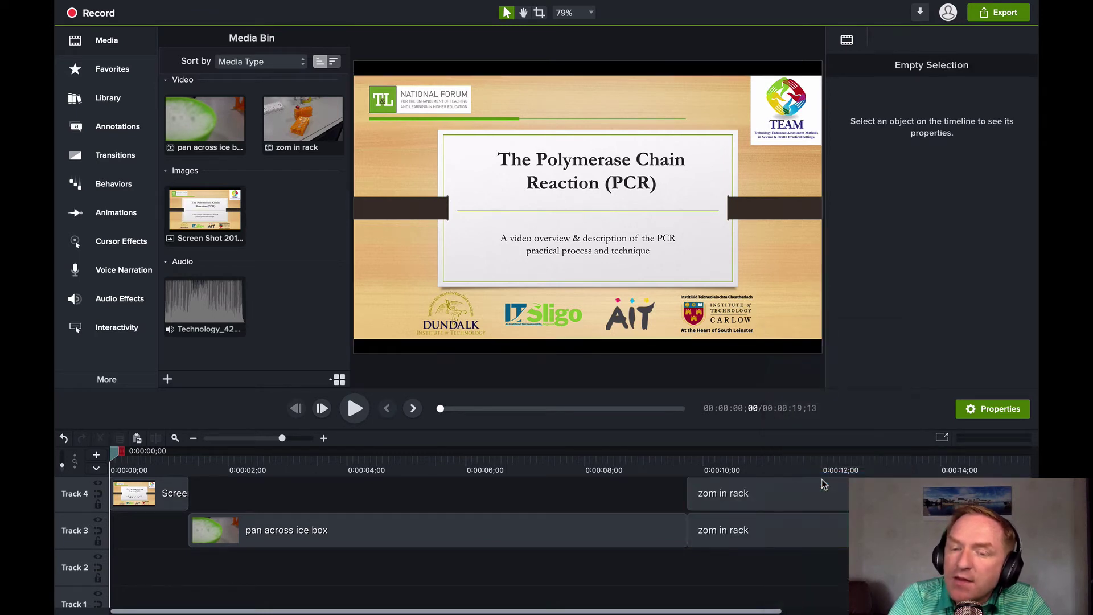
Delete the zom in rack clip's separated audio from Track 4.
left_click(791, 495)
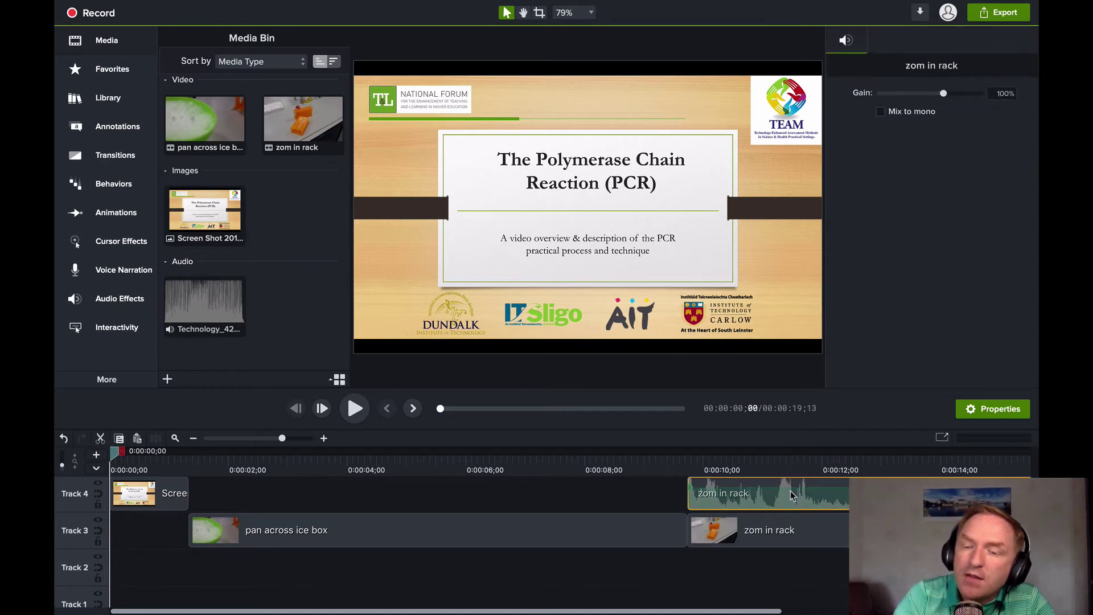
key("Delete")
left_click_drag(750, 538, 675, 535)
left_click(676, 528)
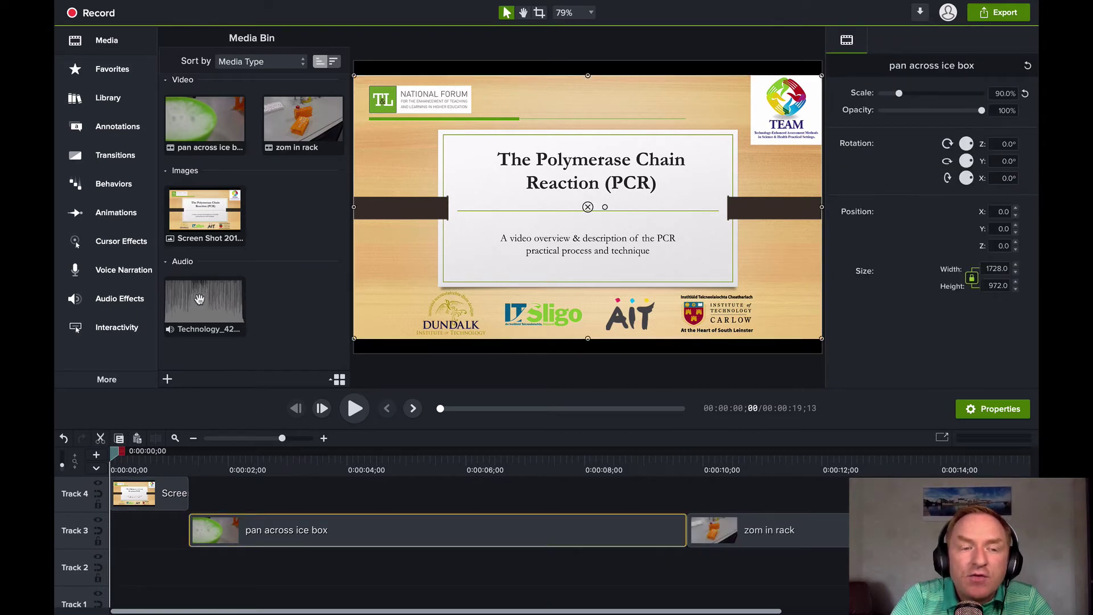
Add the Technology_429215_SONG_VIDEOS music at the start of Track 2 and play the sequence until the rack clip begins.
left_click_drag(201, 303, 106, 566)
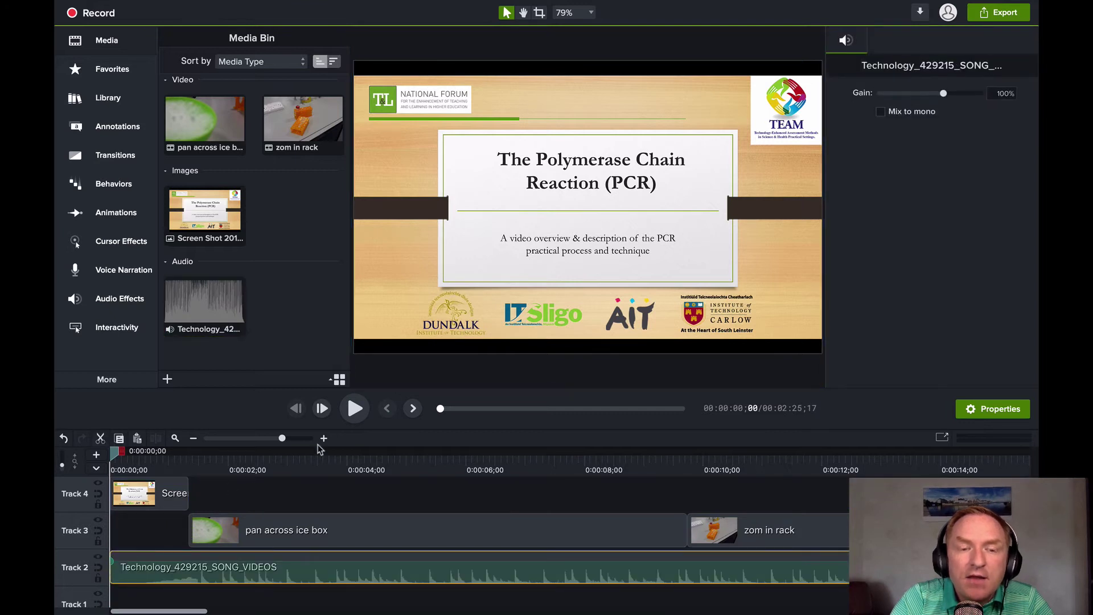
left_click(354, 408)
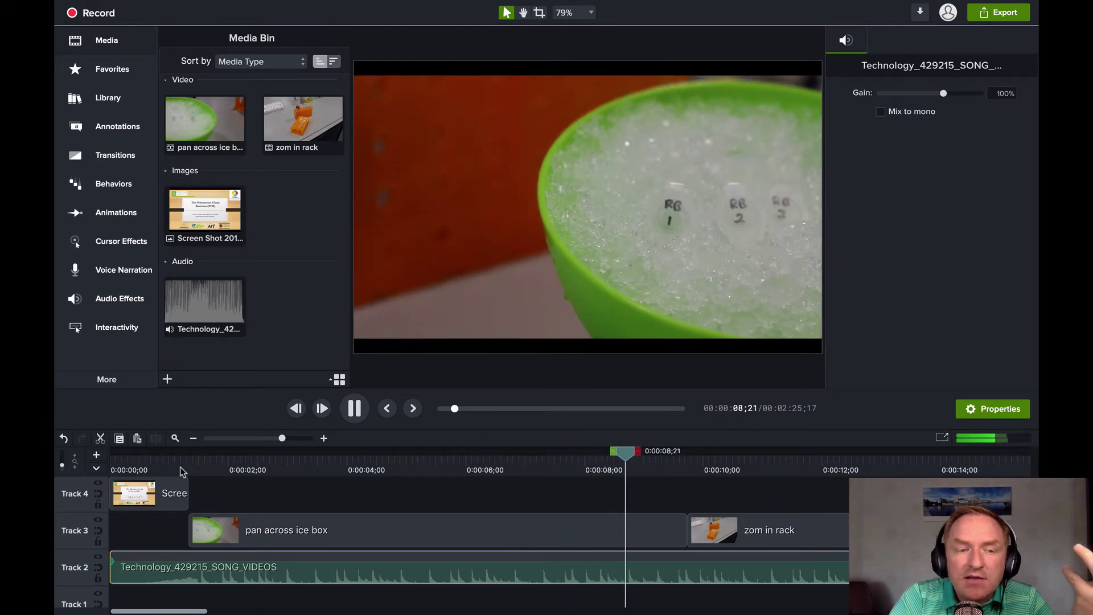
left_click(353, 409)
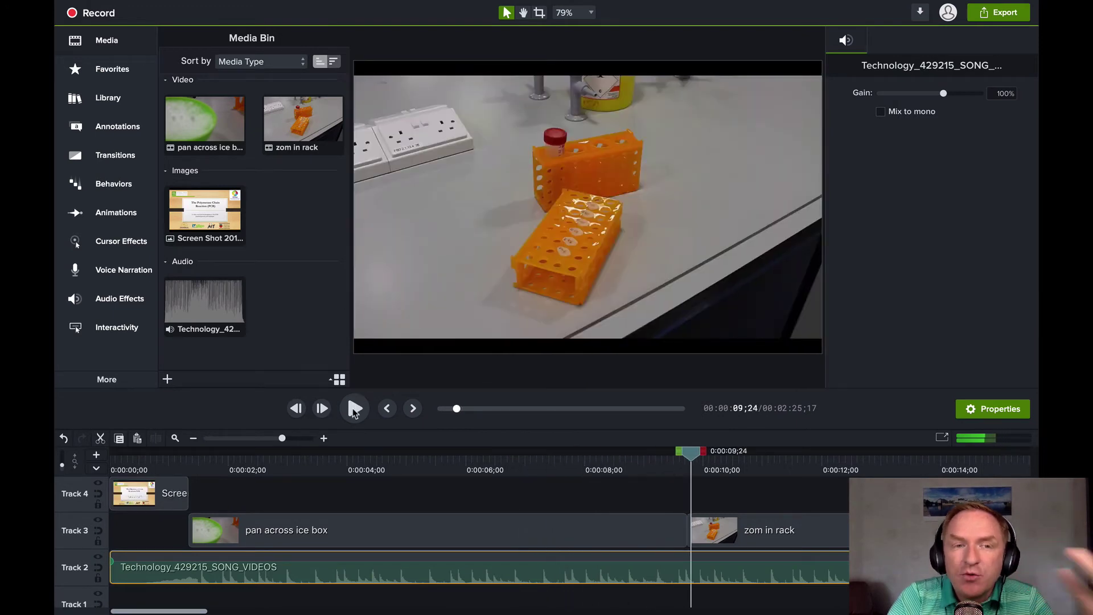
Open the voice narration tool and delete the music clip from Track 2.
scroll(438, 540, "down", 1)
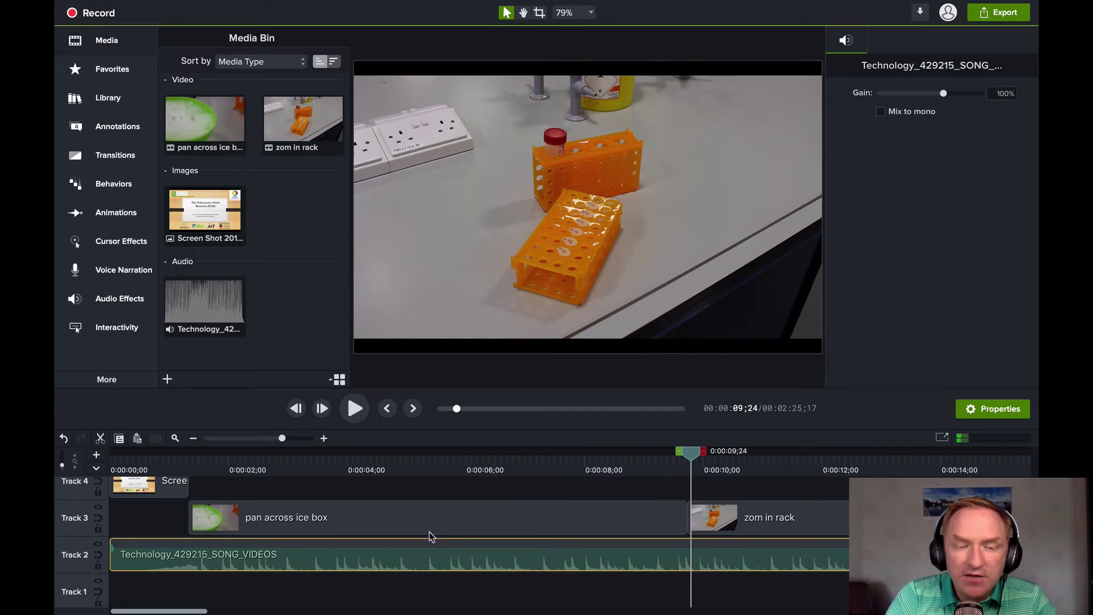
left_click_drag(698, 521, 677, 519)
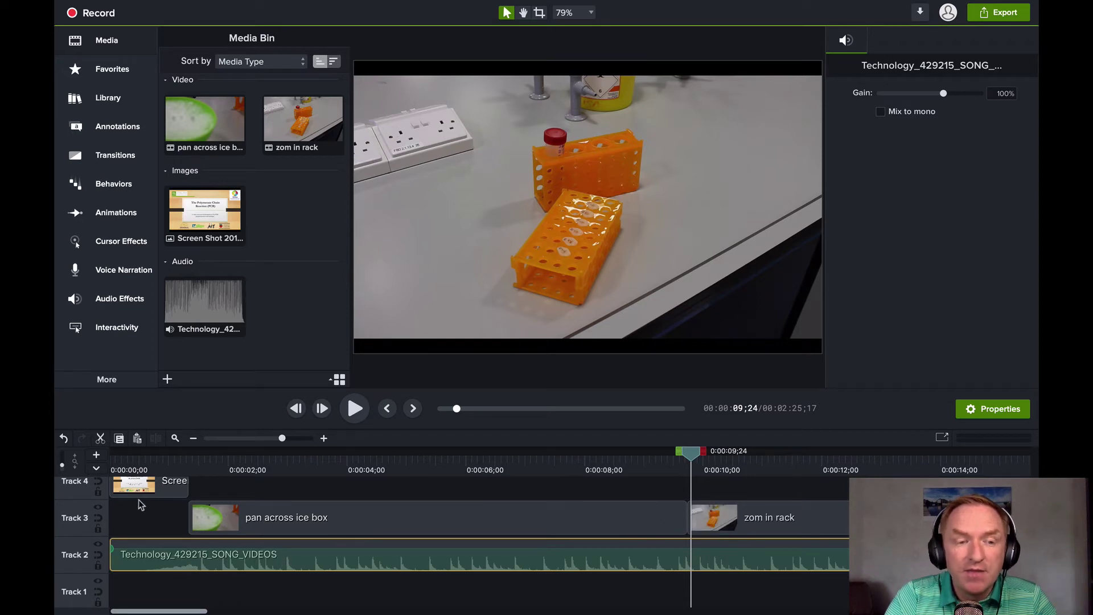
scroll(139, 493, "up", 2)
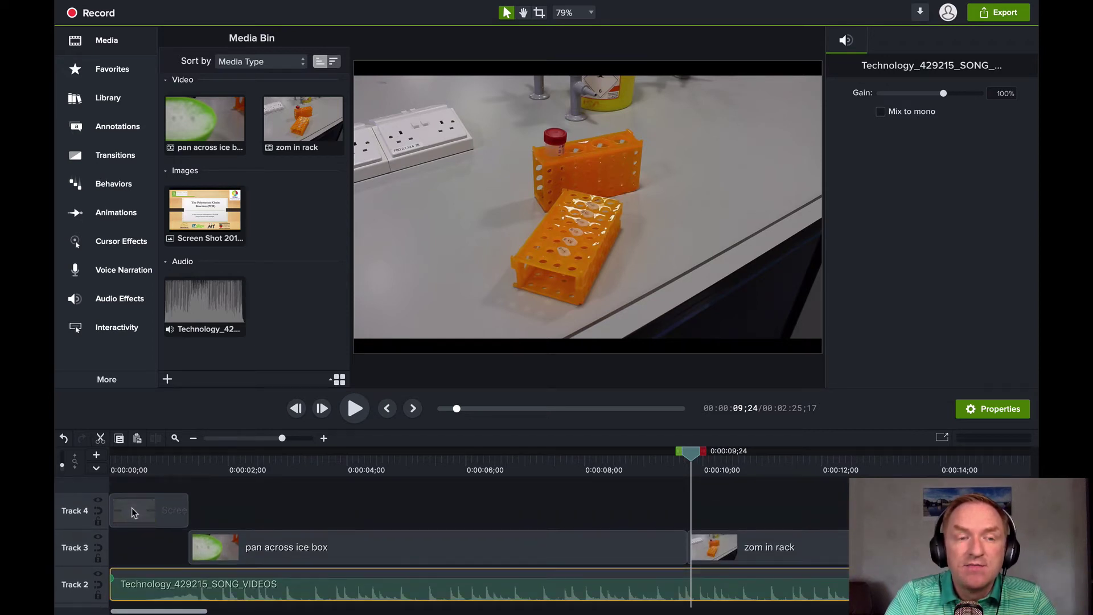
left_click(118, 271)
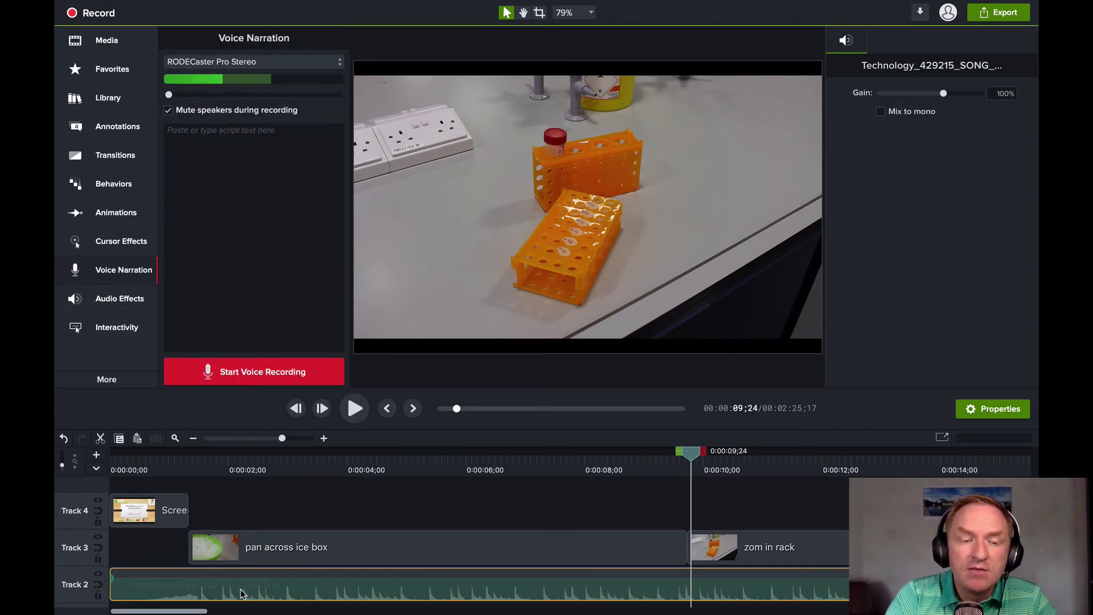
key("Delete")
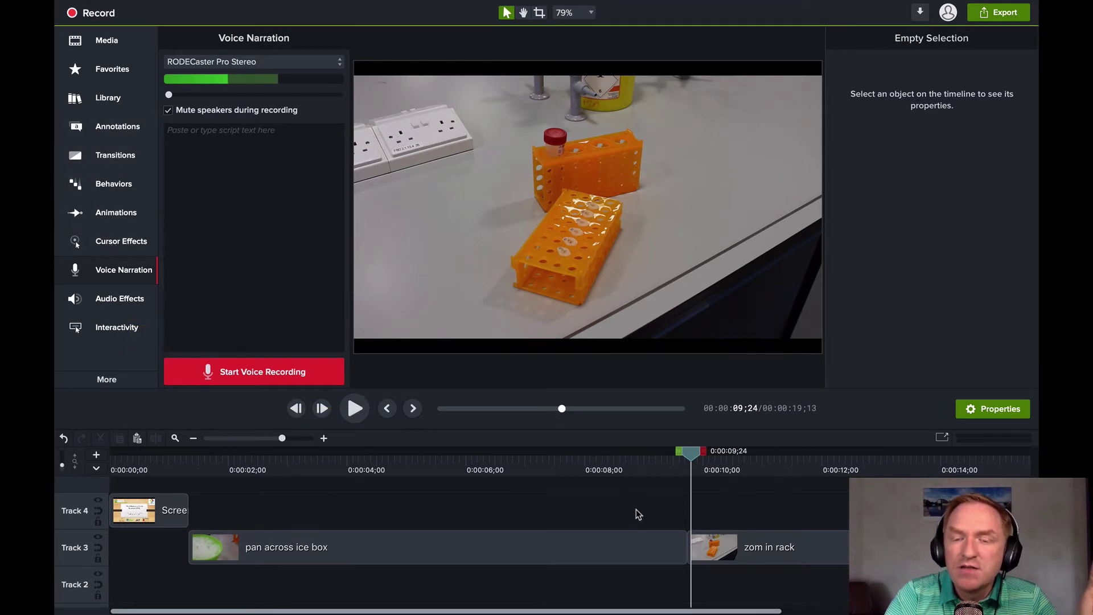
scroll(644, 534, "down", 2)
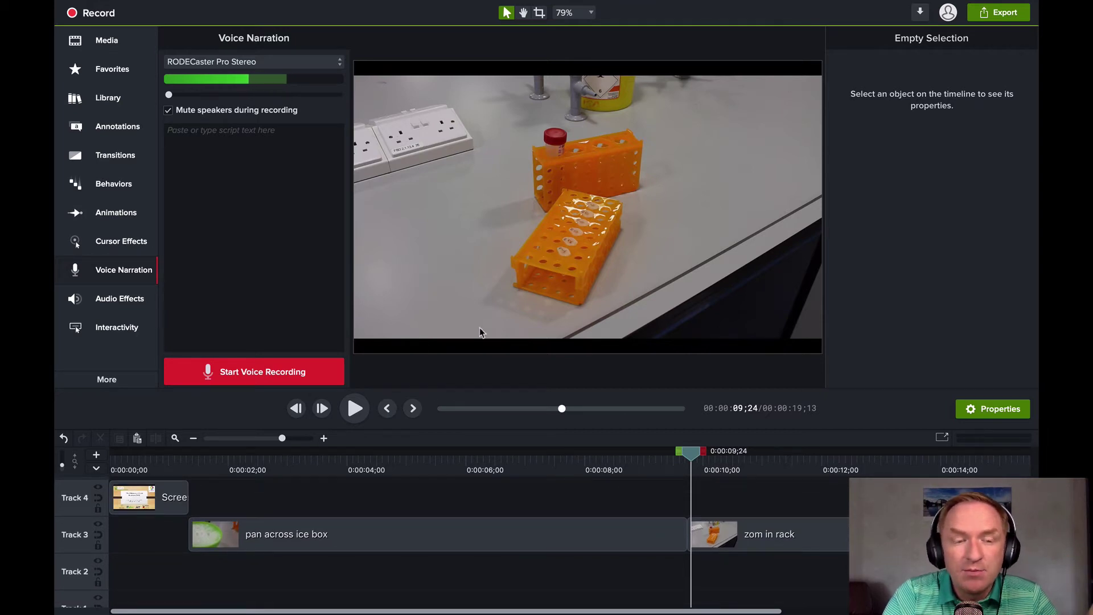
scroll(308, 518, "up", 2)
scroll(308, 518, "up", 2)
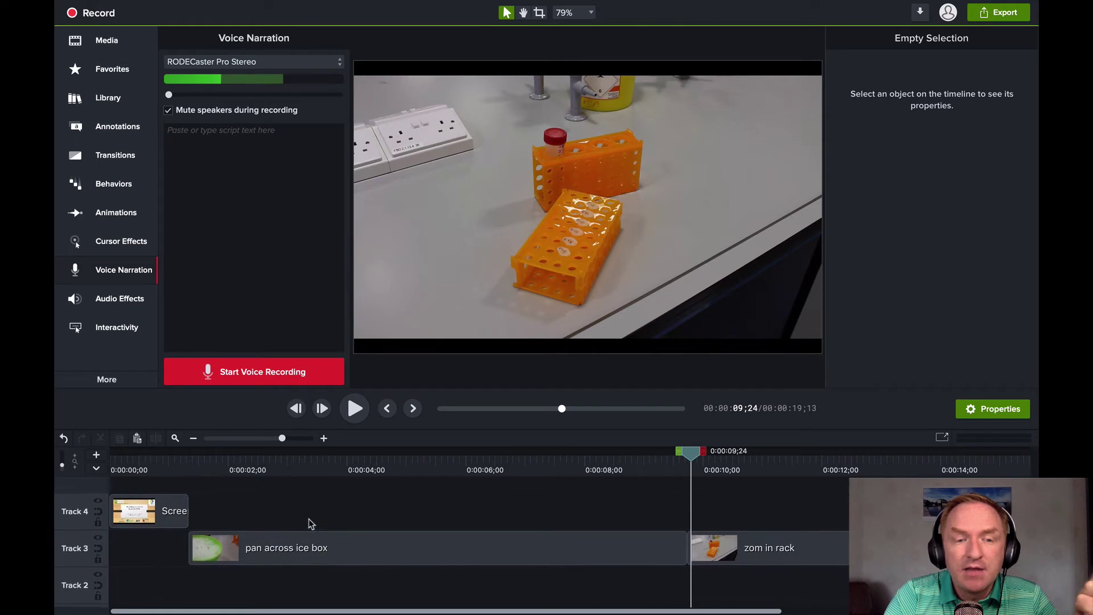
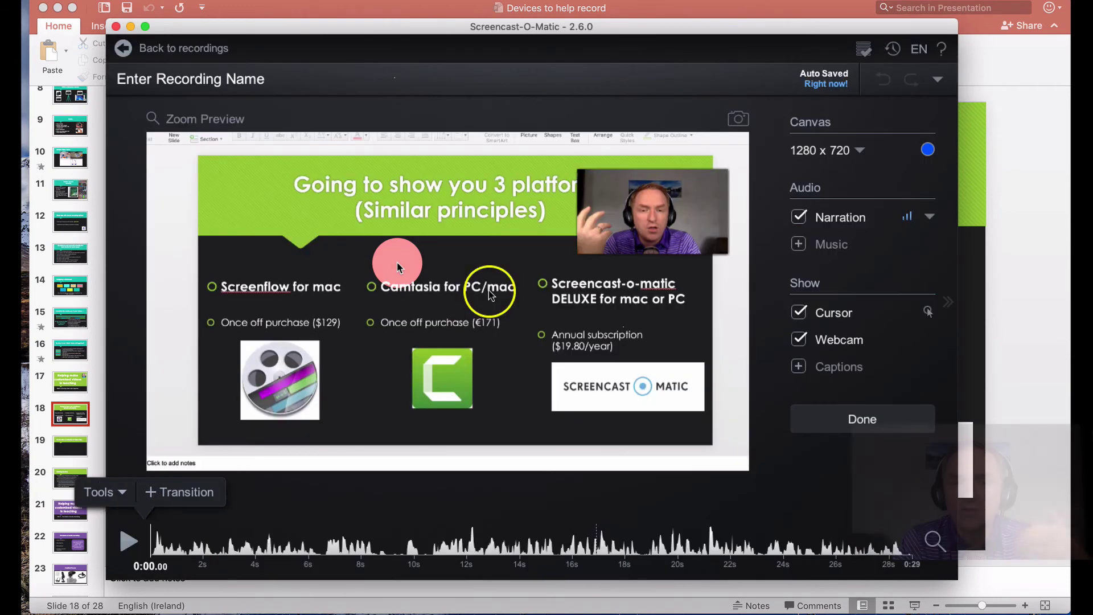
Enlarge the recording's editor window to fill the screen and move the playhead to 0:15.44.
left_click(145, 26)
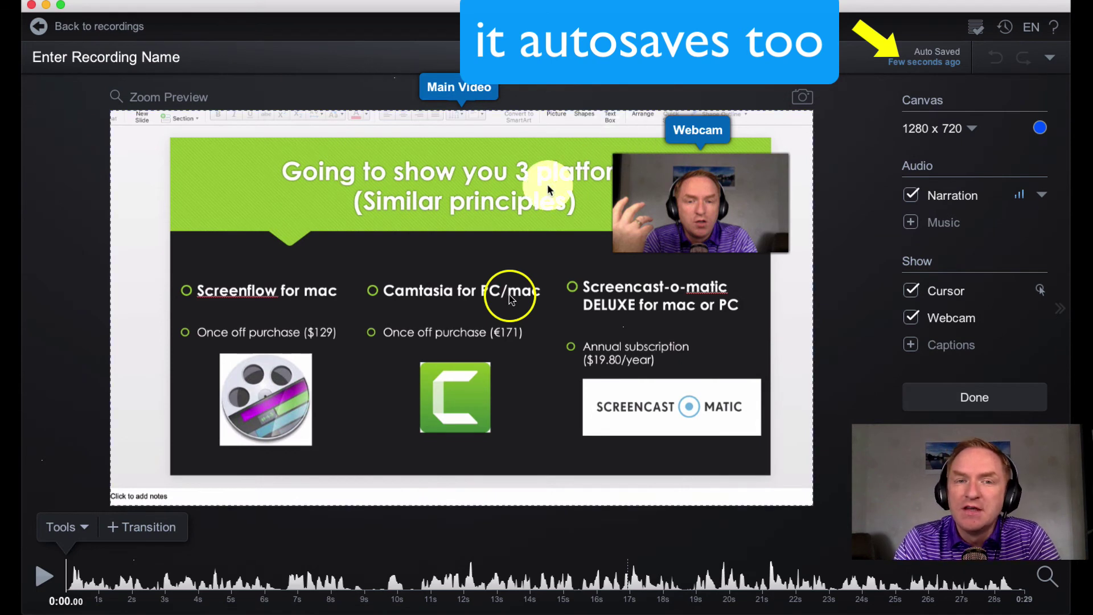
left_click(257, 545)
left_click_drag(63, 572, 626, 568)
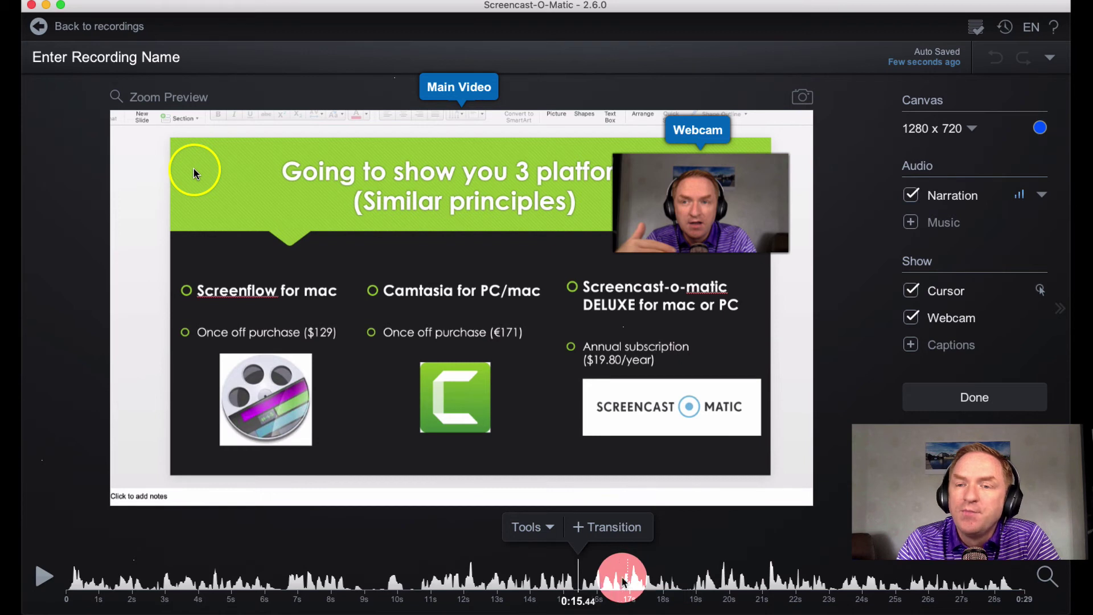
Hide the webcam picture in the recording while keeping the cursor shown.
left_click(911, 318)
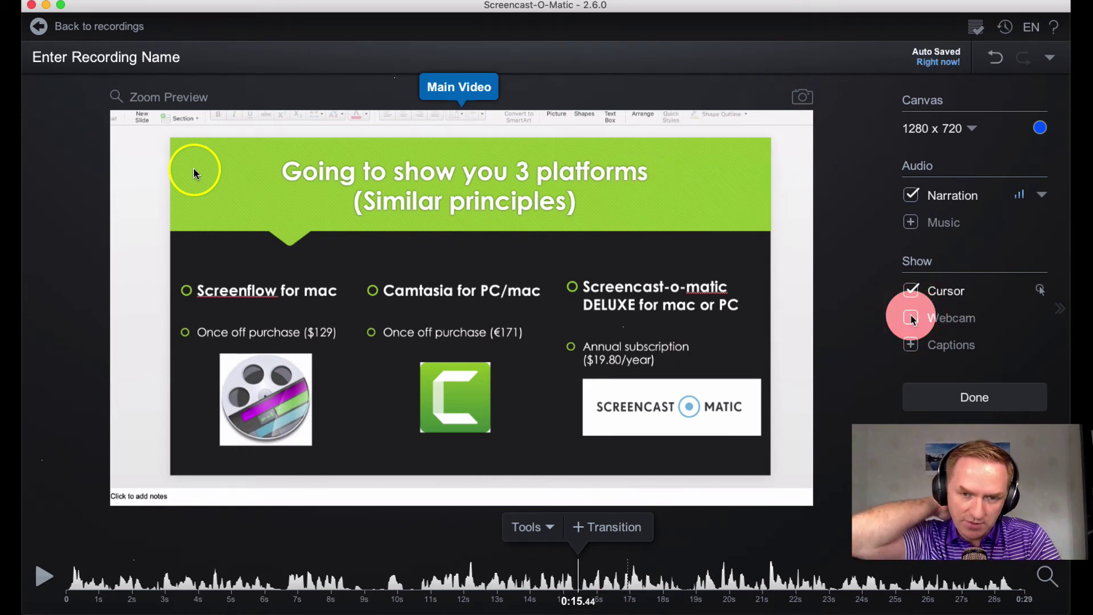
left_click(911, 318)
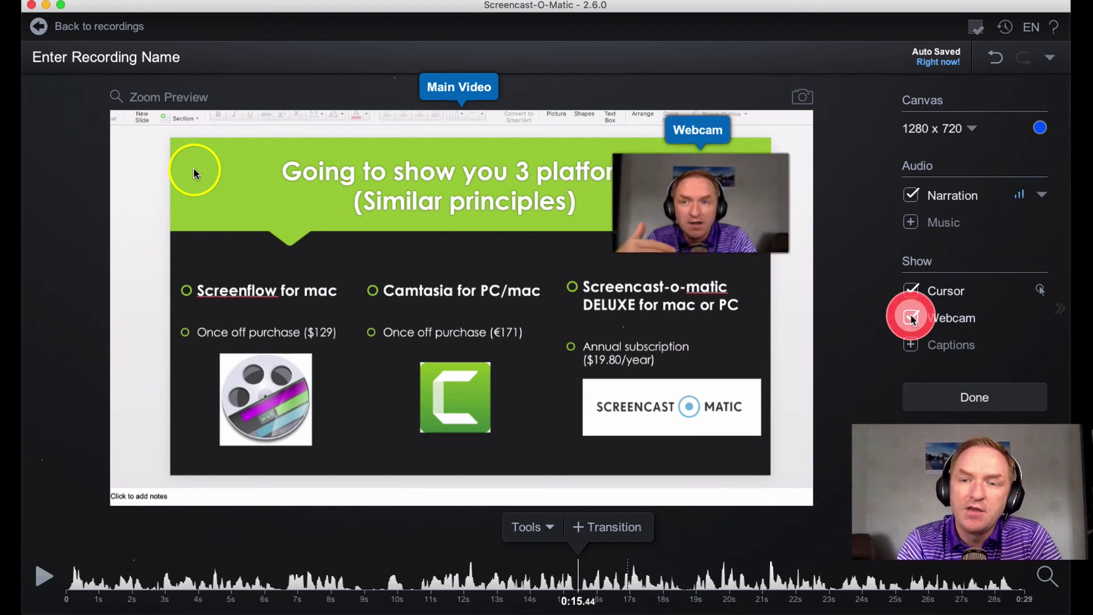
left_click(911, 318)
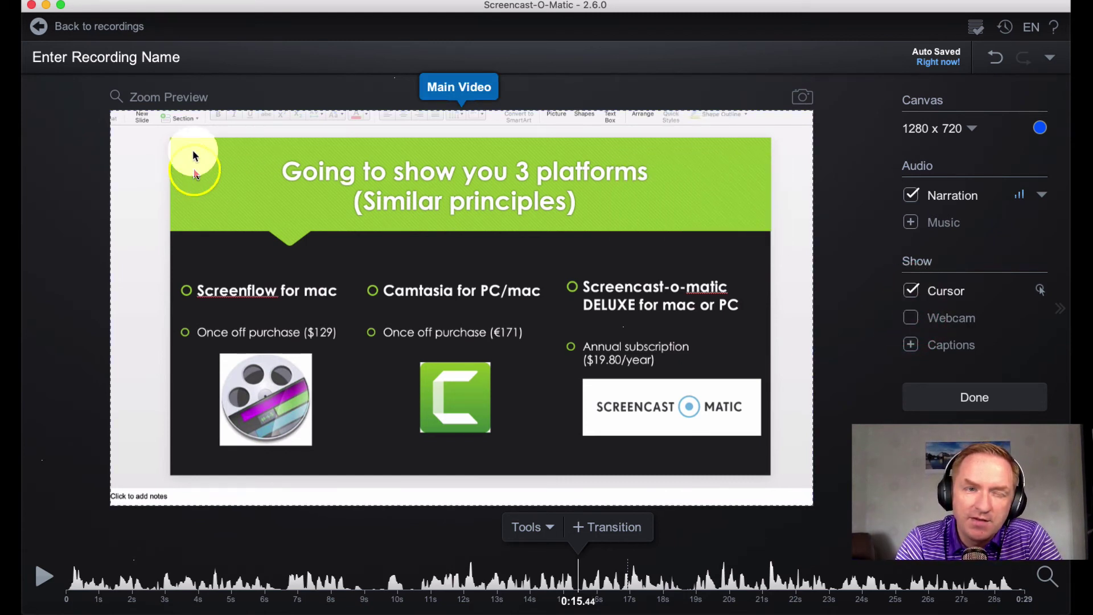
left_click(911, 292)
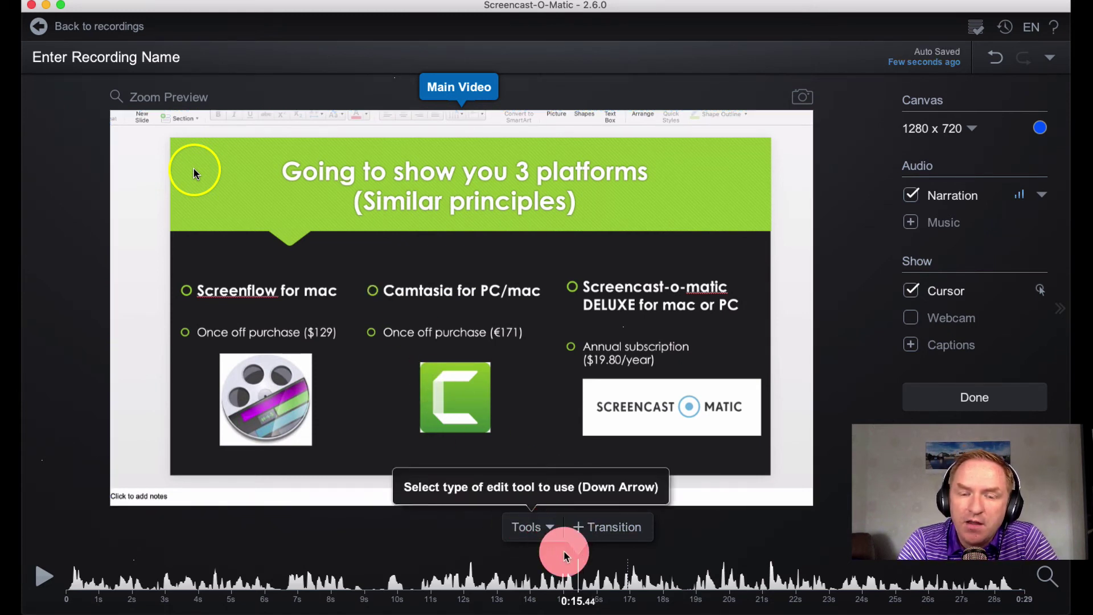
Add a 3-second blur overlay starting at 0:15.44 in the recording.
left_click(548, 529)
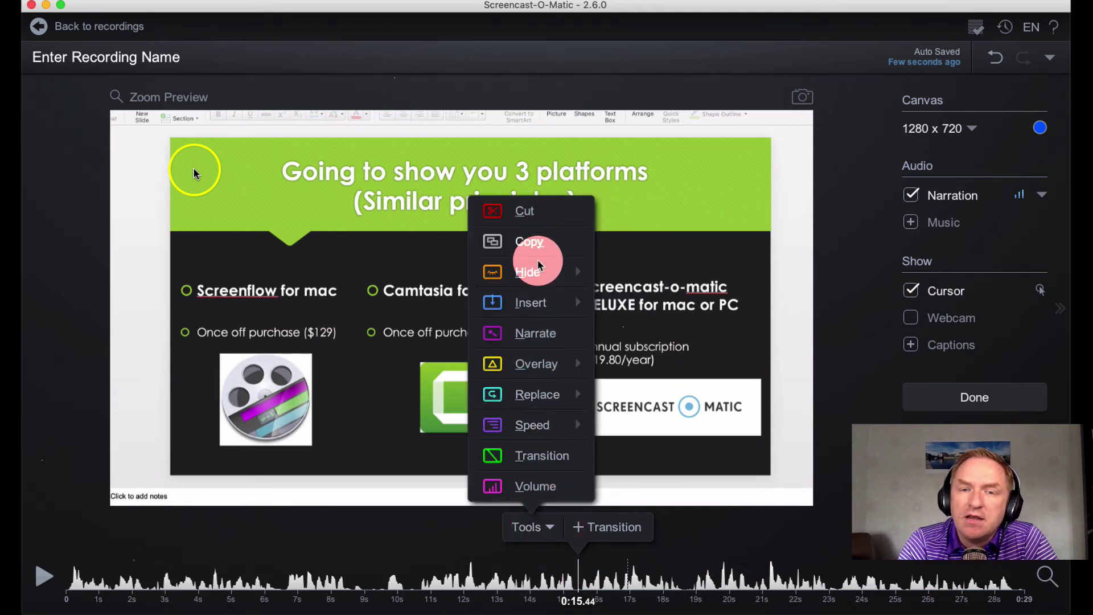
mouse_move(544, 284)
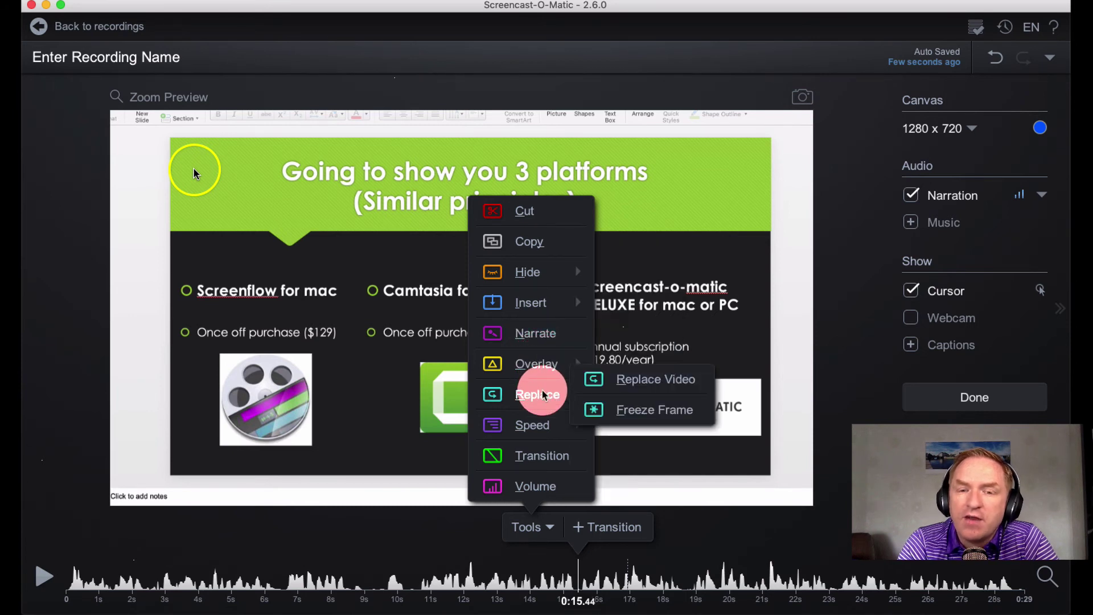
mouse_move(544, 367)
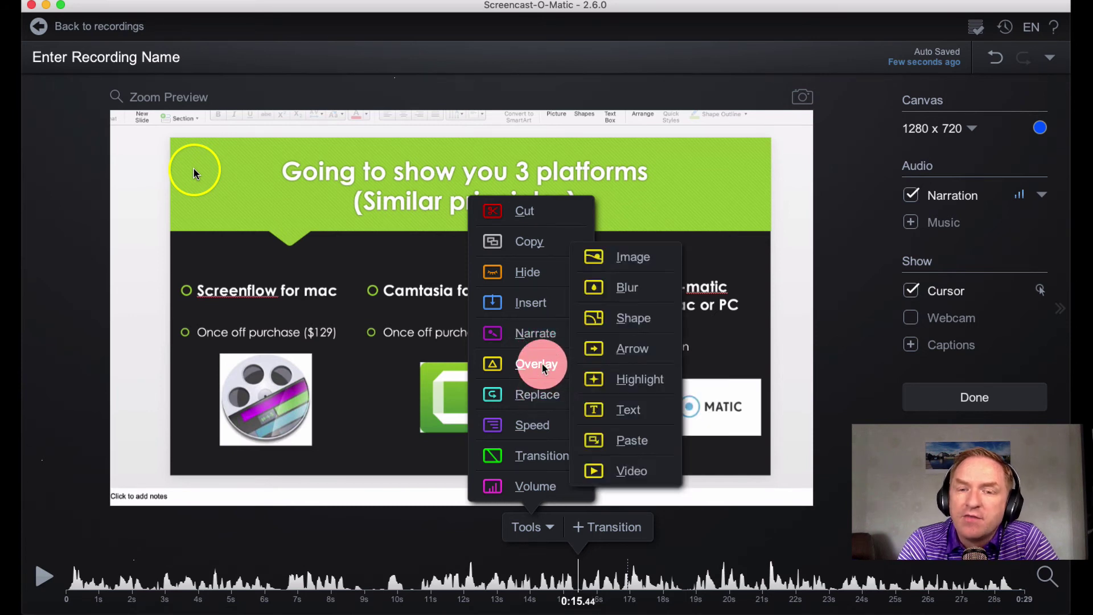
left_click(625, 286)
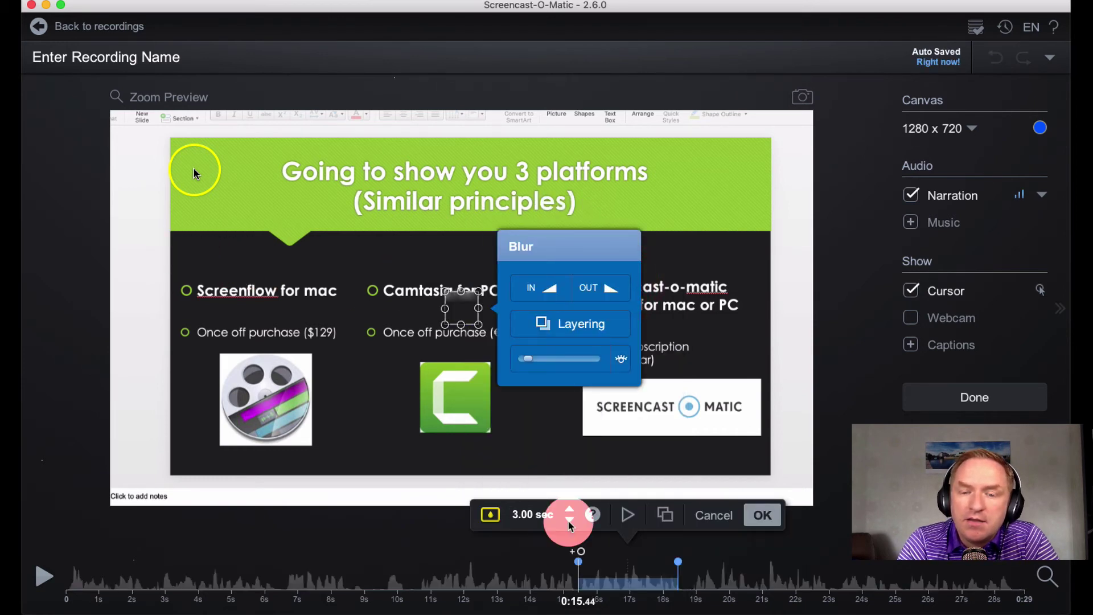
left_click_drag(654, 593, 636, 586)
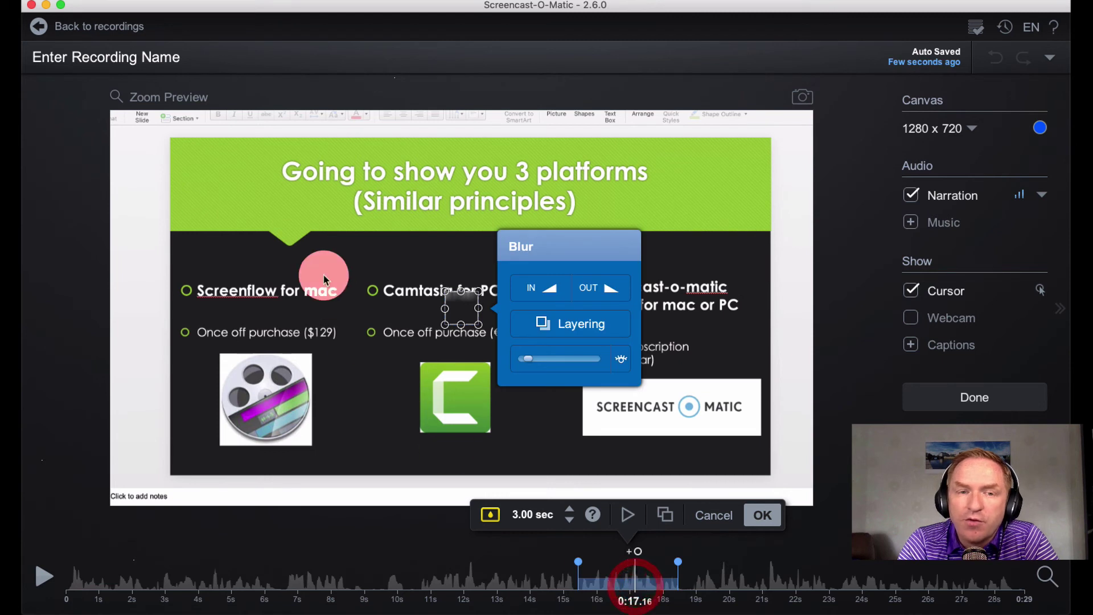
left_click(273, 334)
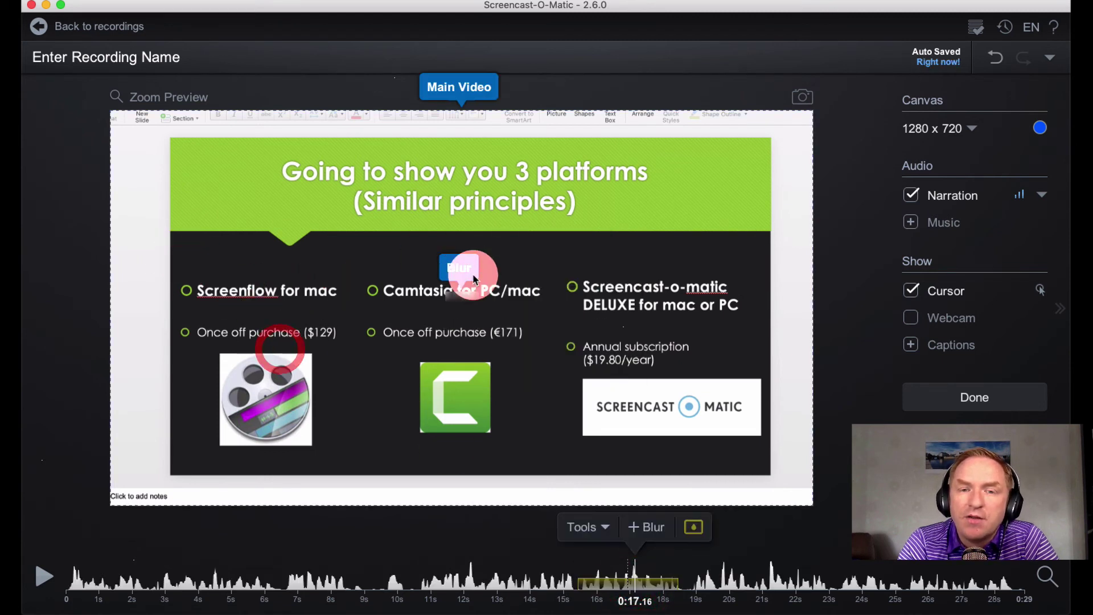
Move the blur onto the Screenflow column and enlarge it to cover that column's text and logo.
left_click(459, 293)
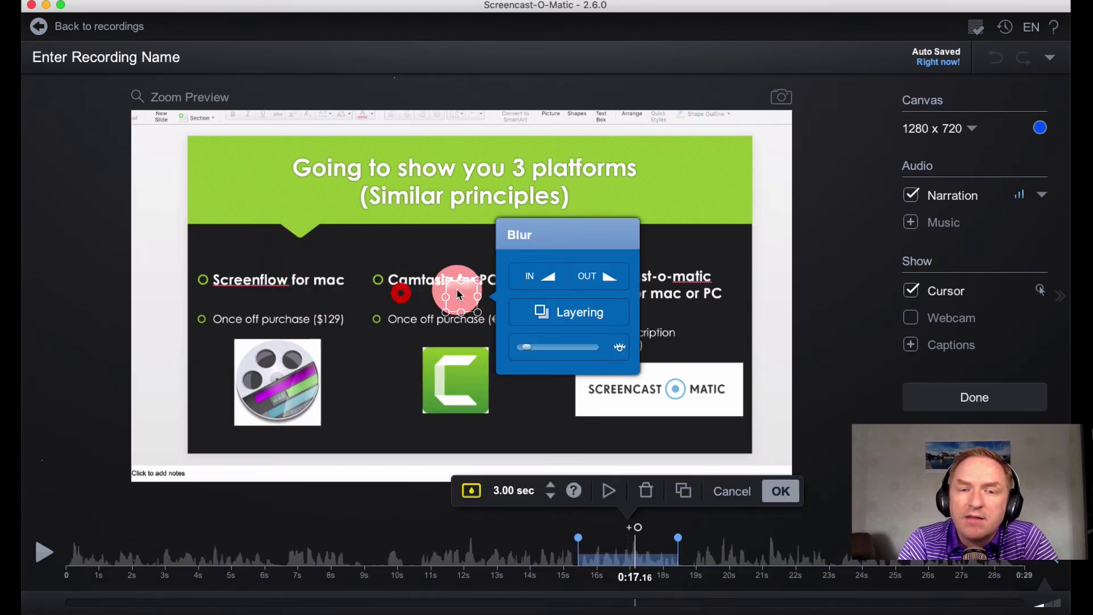
left_click_drag(456, 289, 349, 286)
left_click(210, 264)
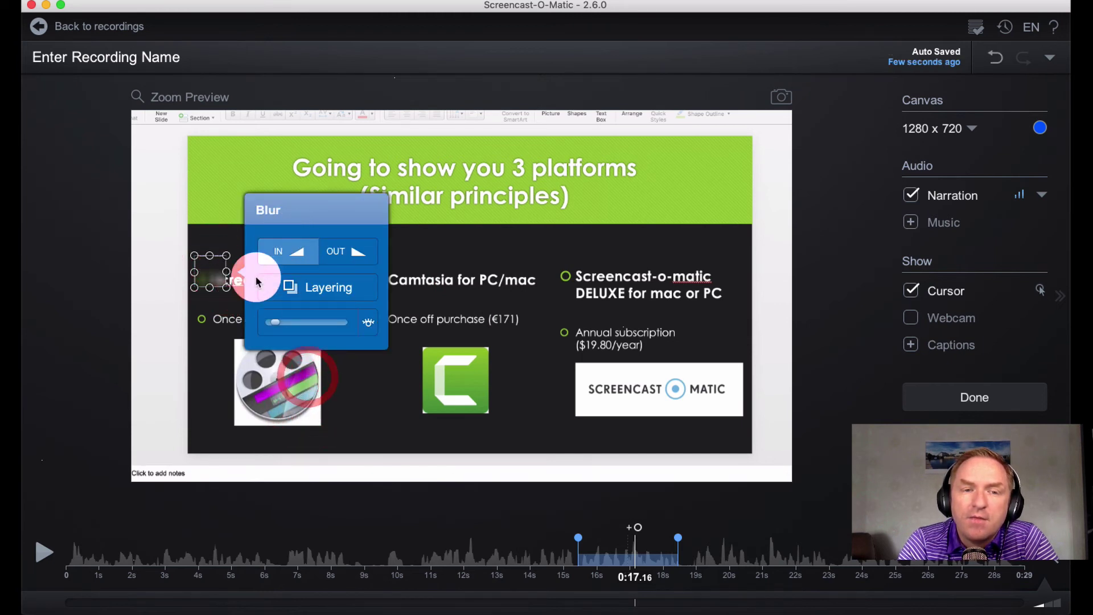
left_click(205, 265)
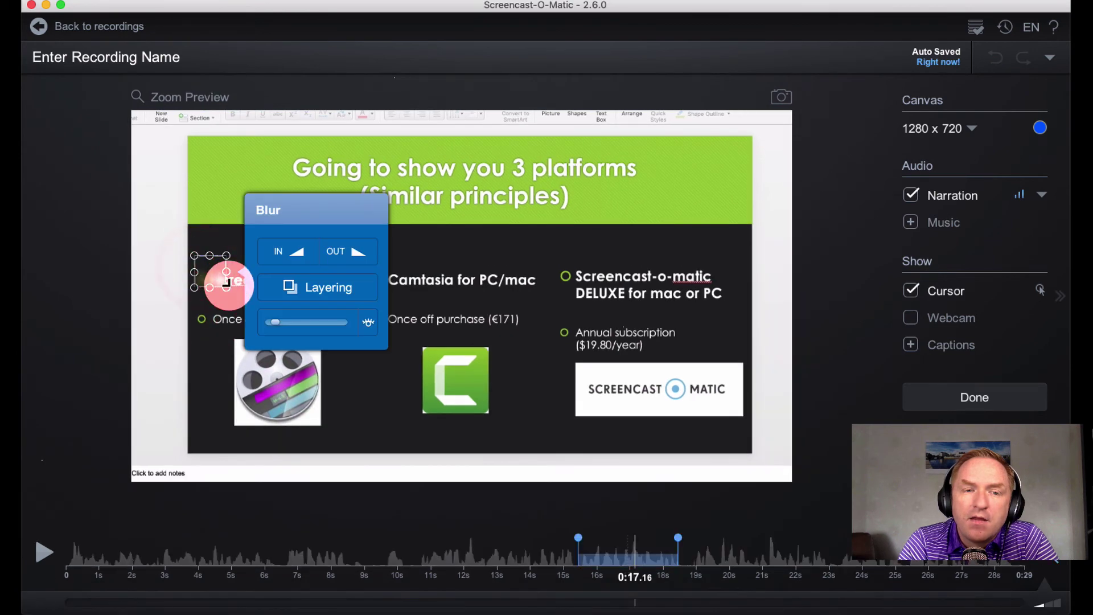
left_click_drag(226, 288, 367, 443)
left_click(280, 296)
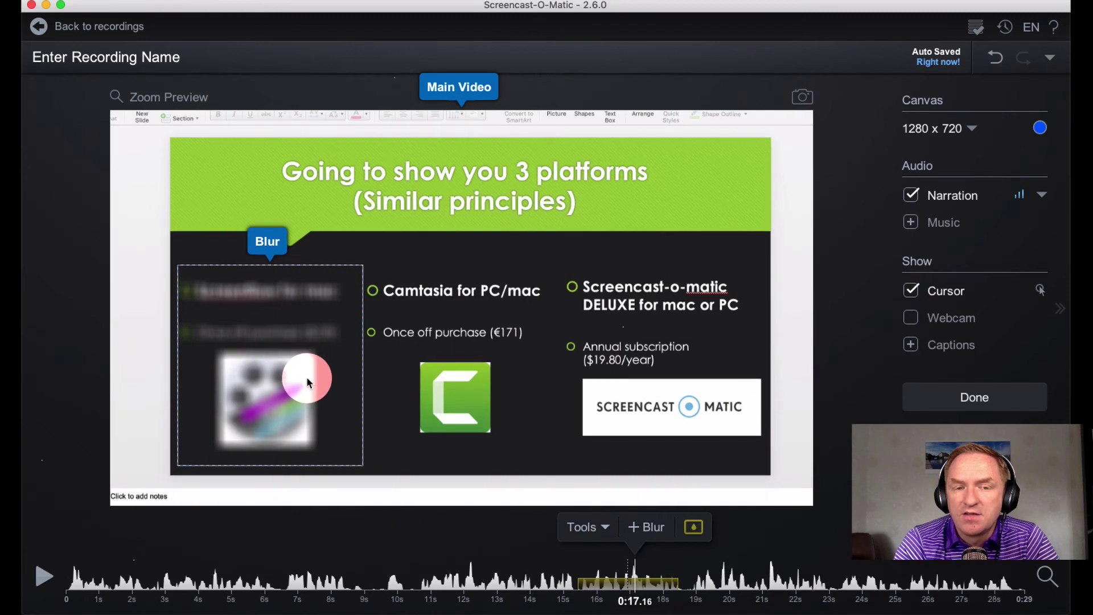
Reduce the blur's height so it covers only the Screenflow text lines above the logo.
left_click(351, 457)
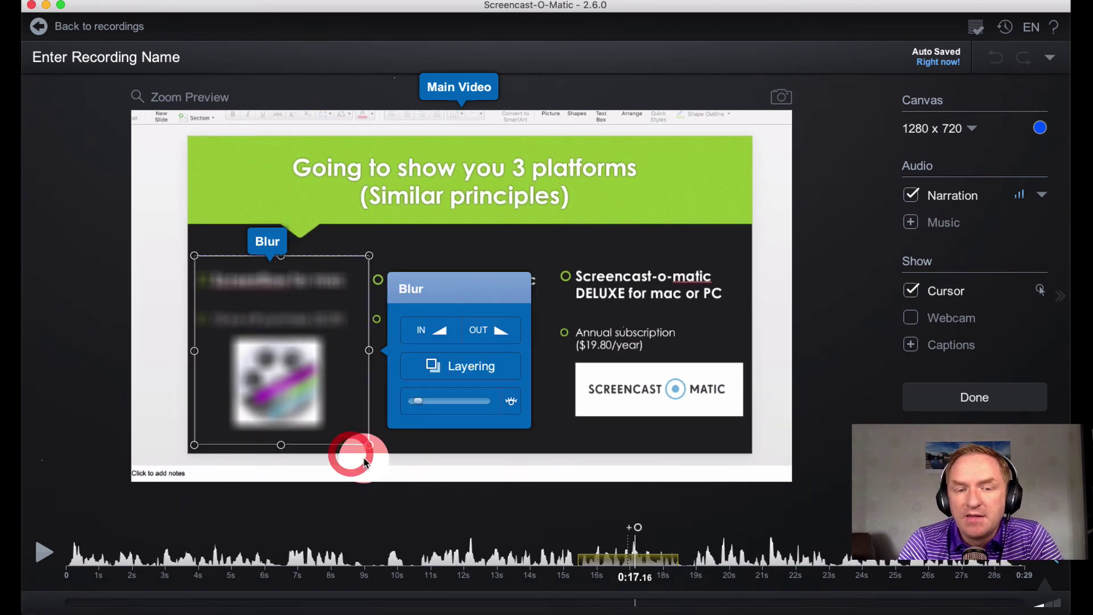
left_click_drag(368, 351, 368, 351)
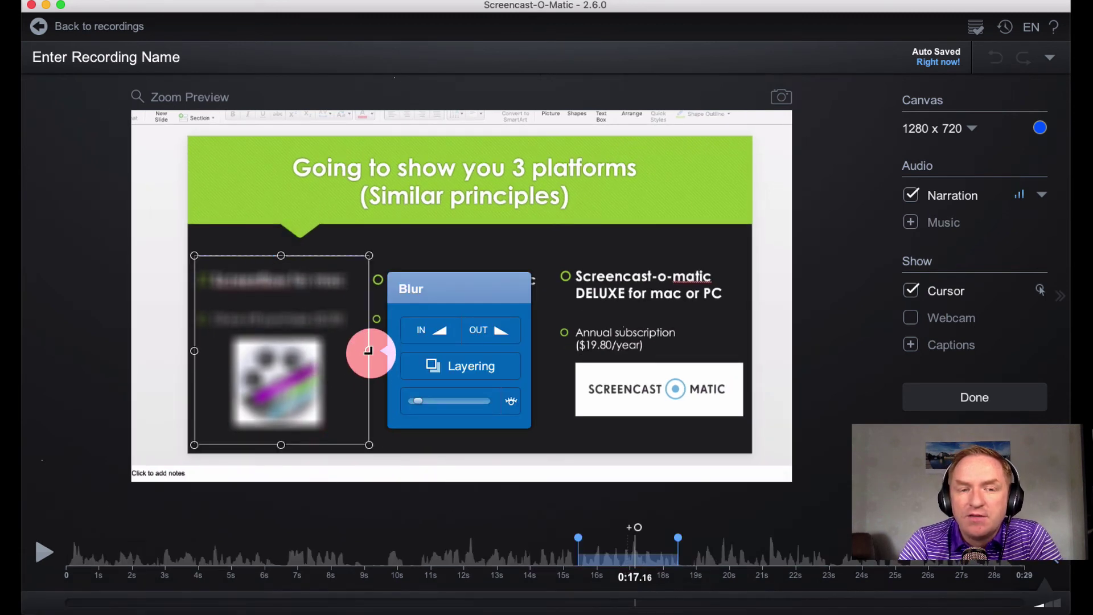
left_click_drag(280, 445, 282, 337)
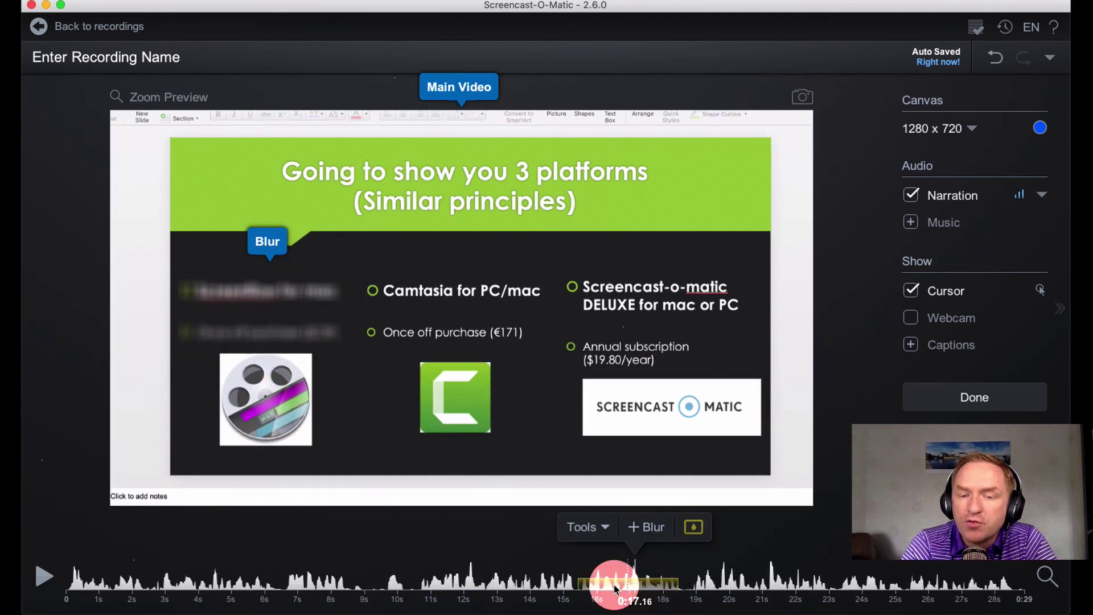
Insert the recent video GoPro Pipetting.MP4 into the recording at about 0:18.68, just after the blurred section.
left_click(610, 535)
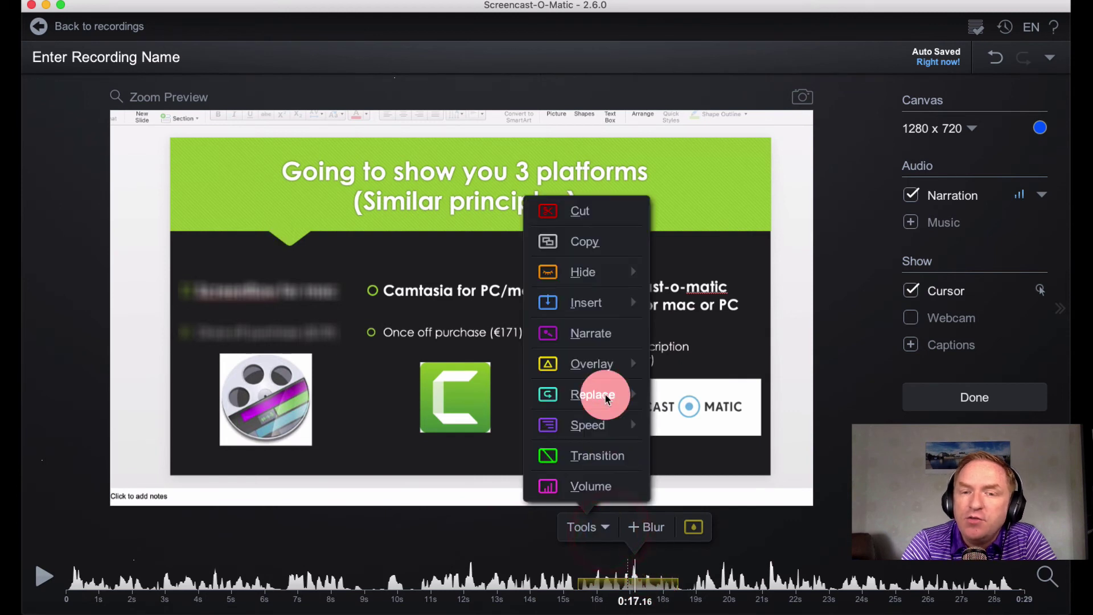
mouse_move(593, 313)
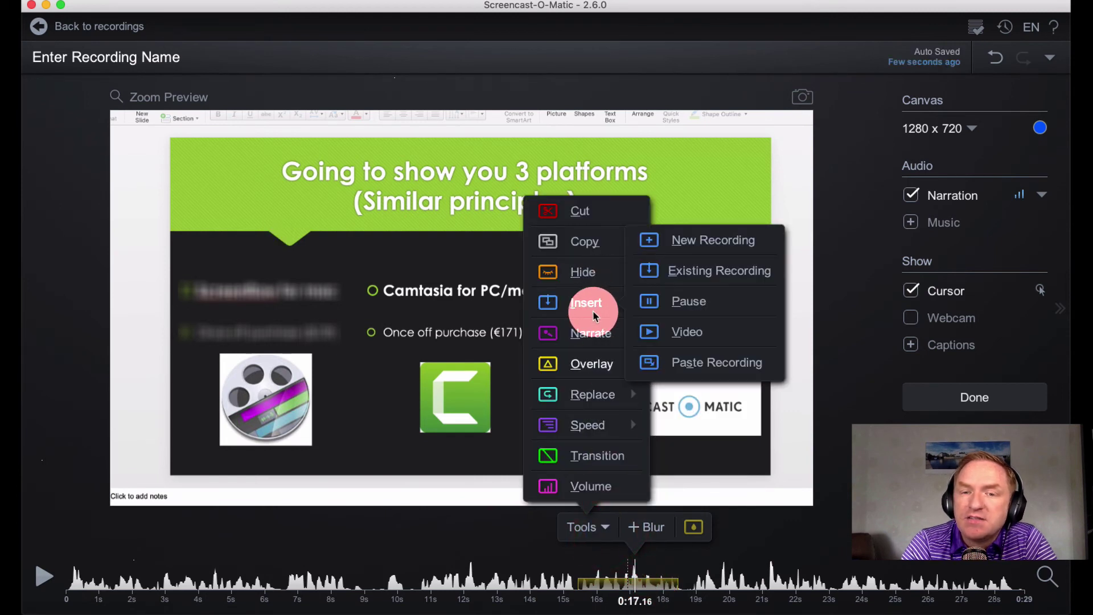
left_click(685, 330)
mouse_move(636, 310)
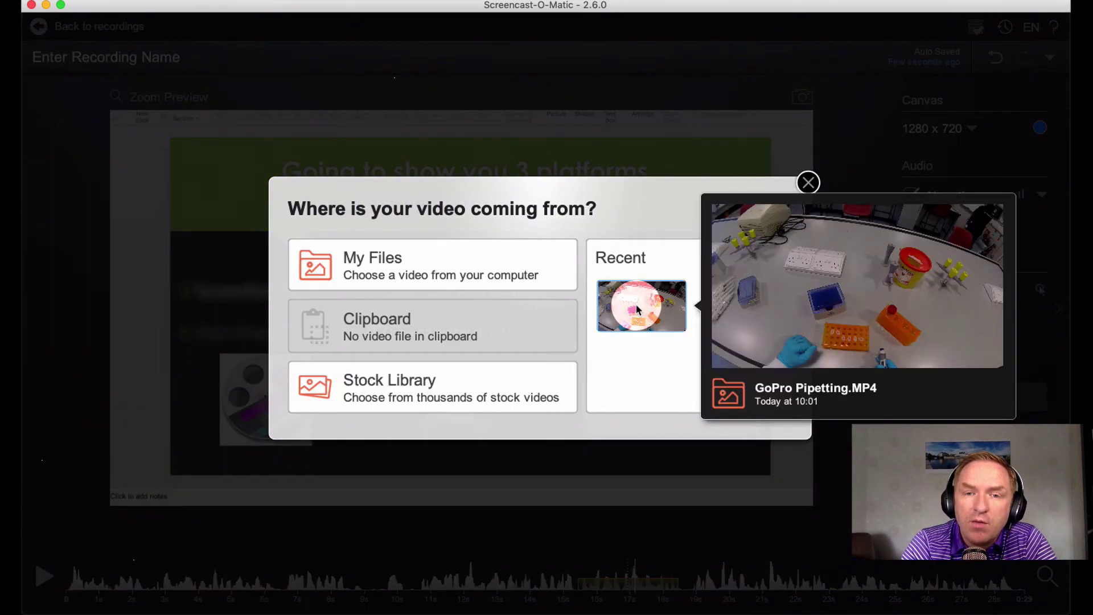
left_click(647, 310)
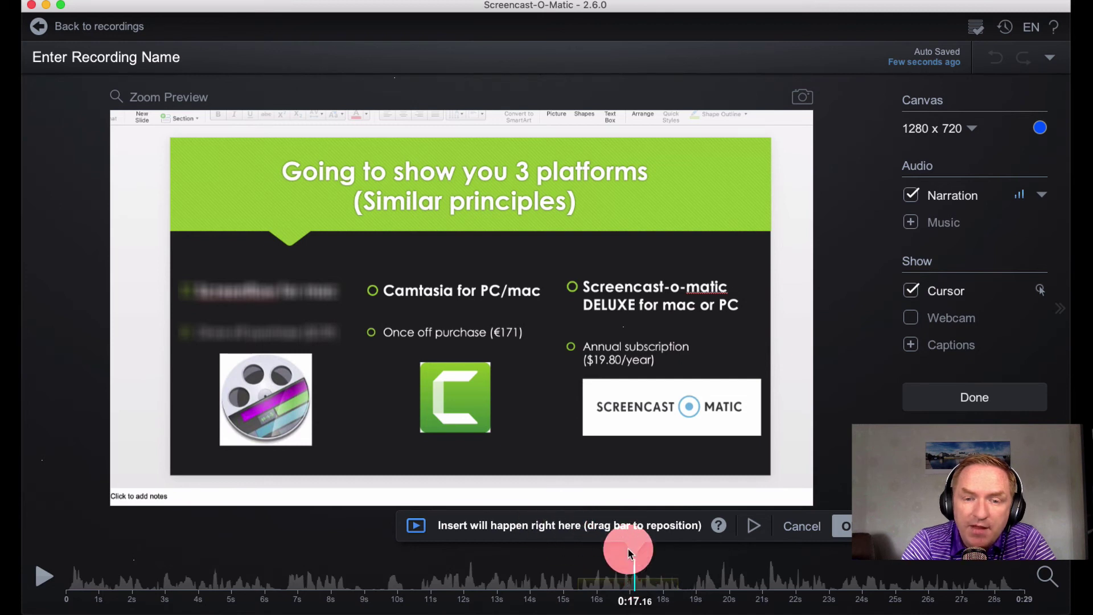
left_click_drag(647, 575, 689, 578)
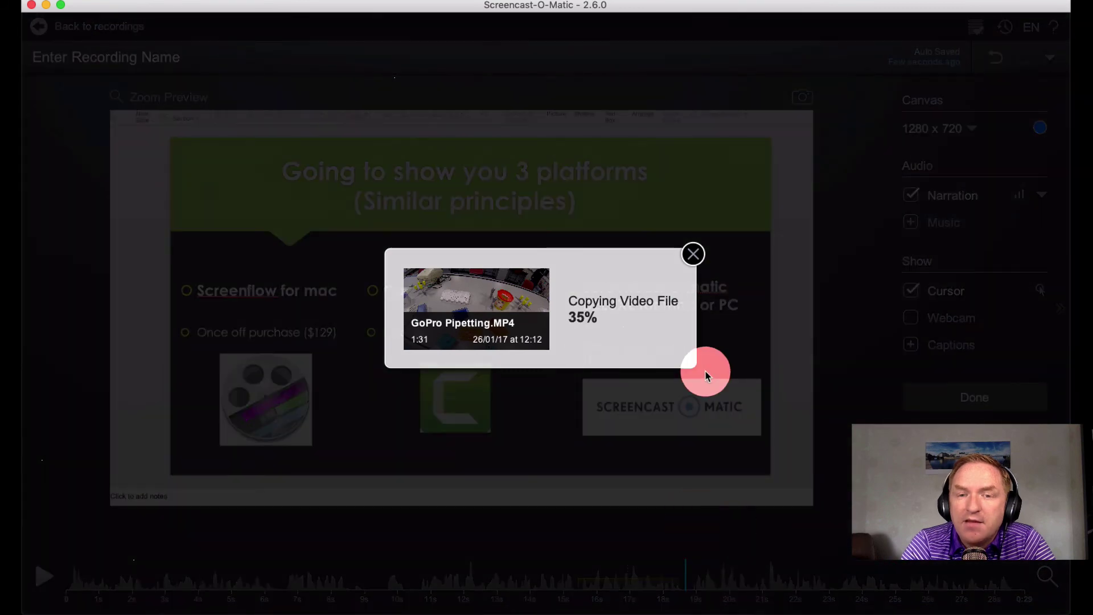
Play the recording from 0:13.64 through the start of the inserted pipetting video, stopping at 0:27.72.
left_click_drag(703, 370, 153, 574)
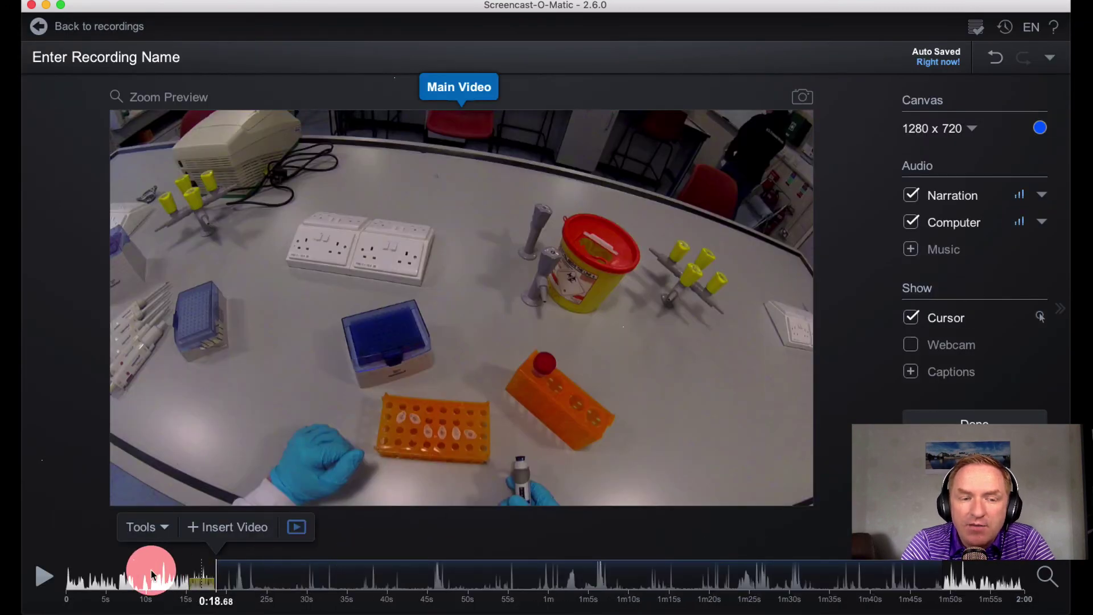
left_click(171, 566)
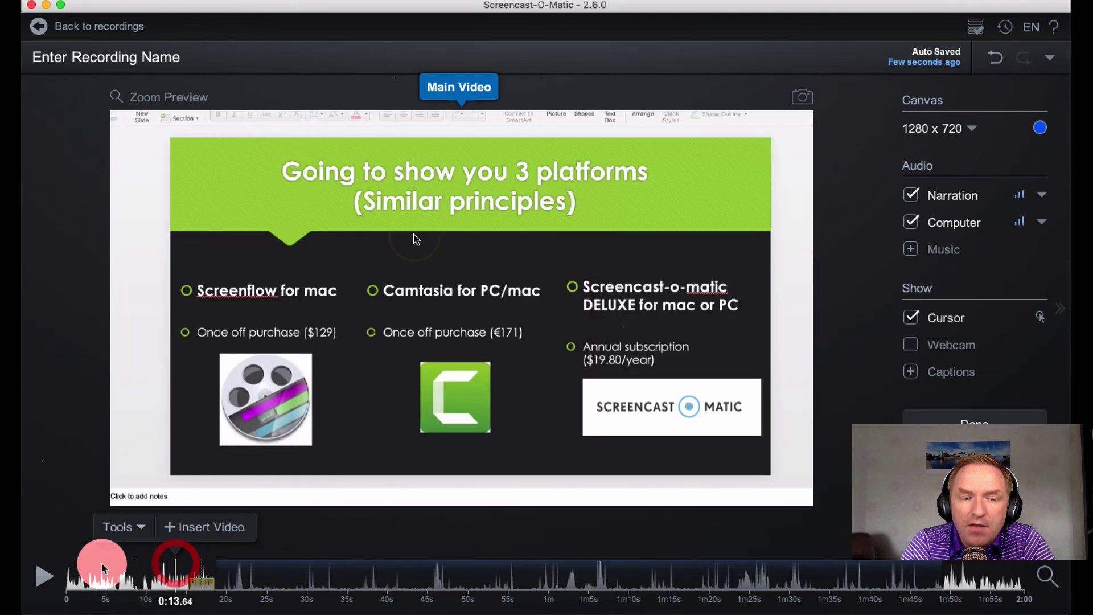
left_click(45, 576)
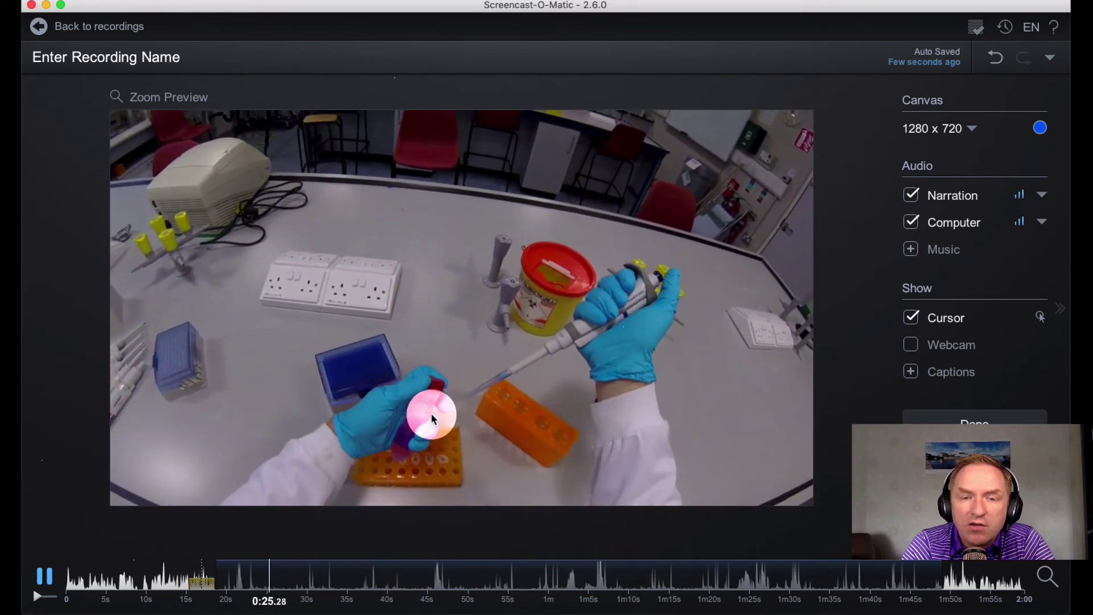
left_click(43, 581)
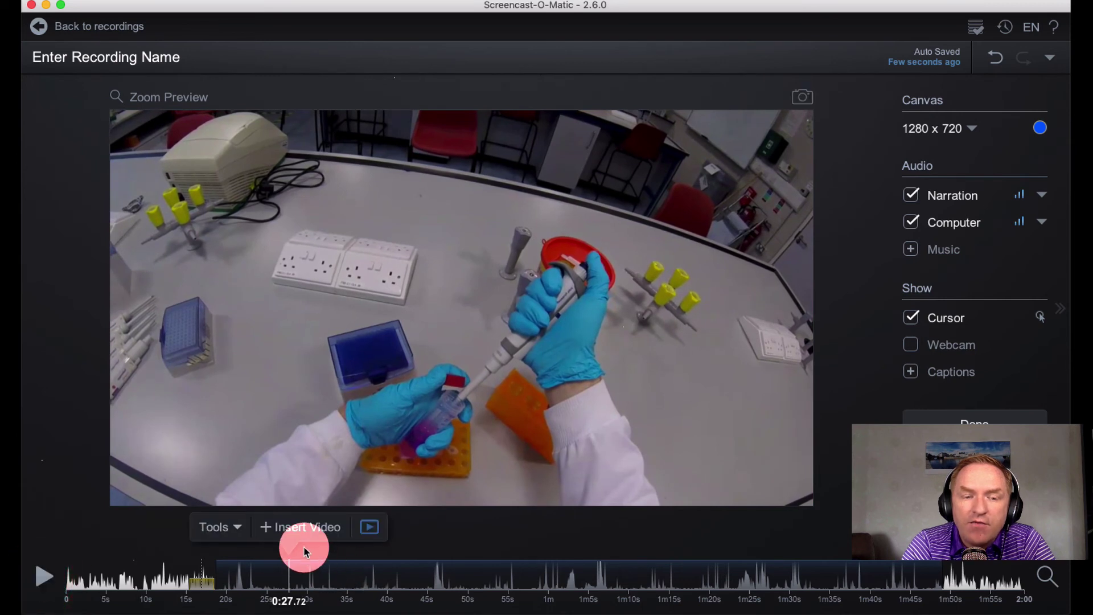
left_click(233, 529)
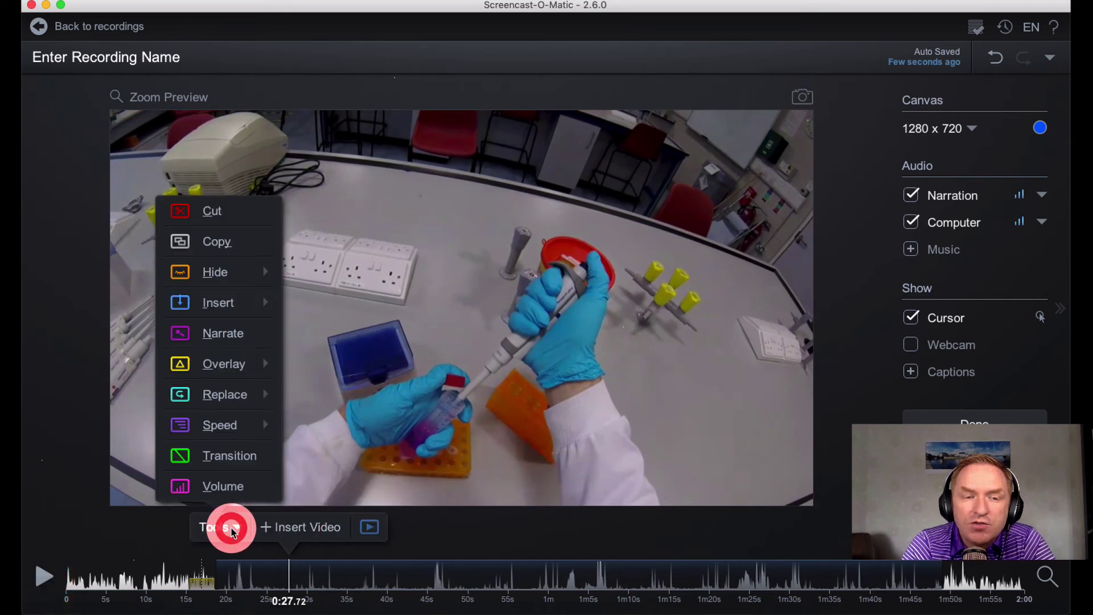
left_click(220, 342)
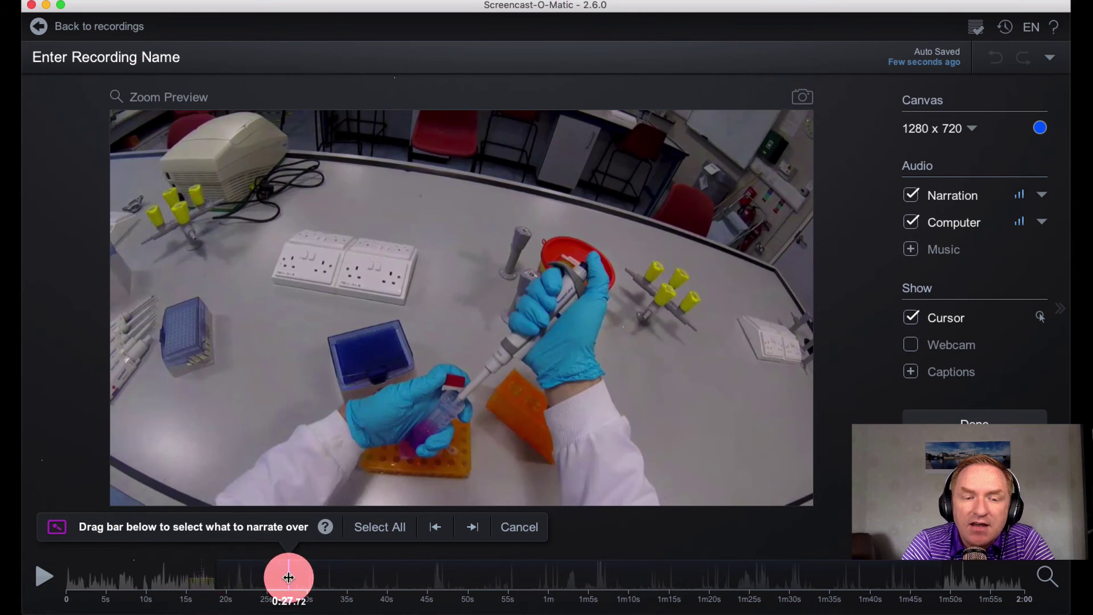
left_click_drag(288, 577, 213, 575)
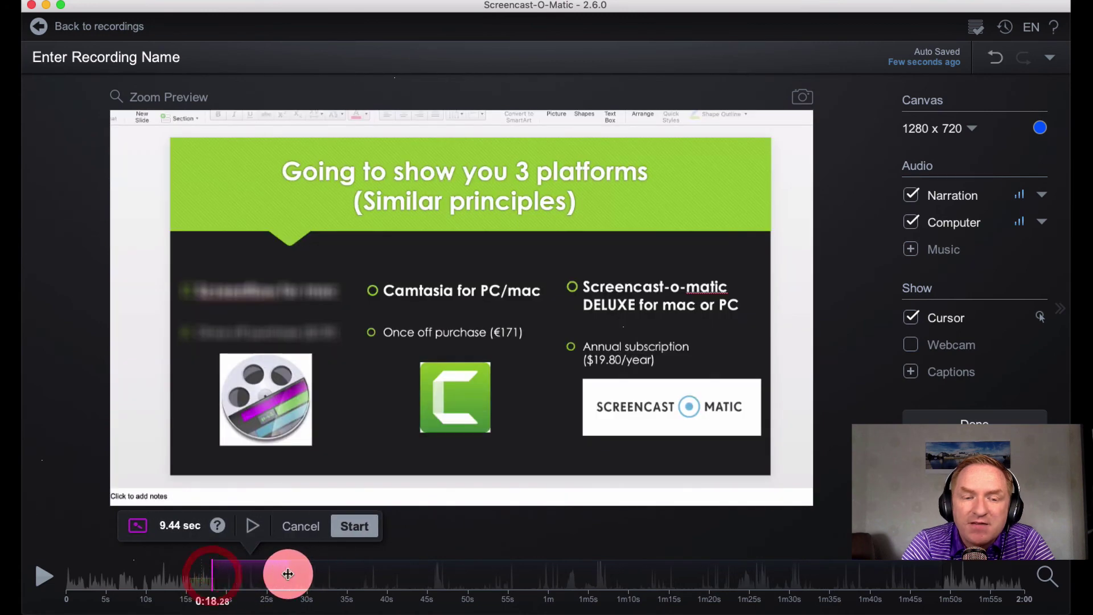
left_click_drag(288, 574, 696, 562)
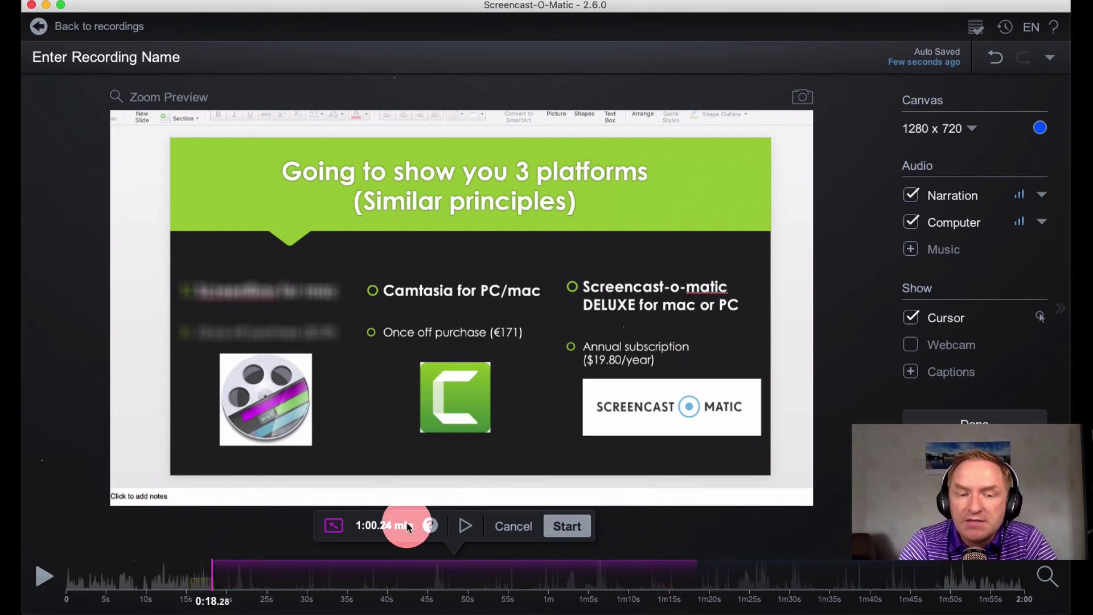
left_click(510, 527)
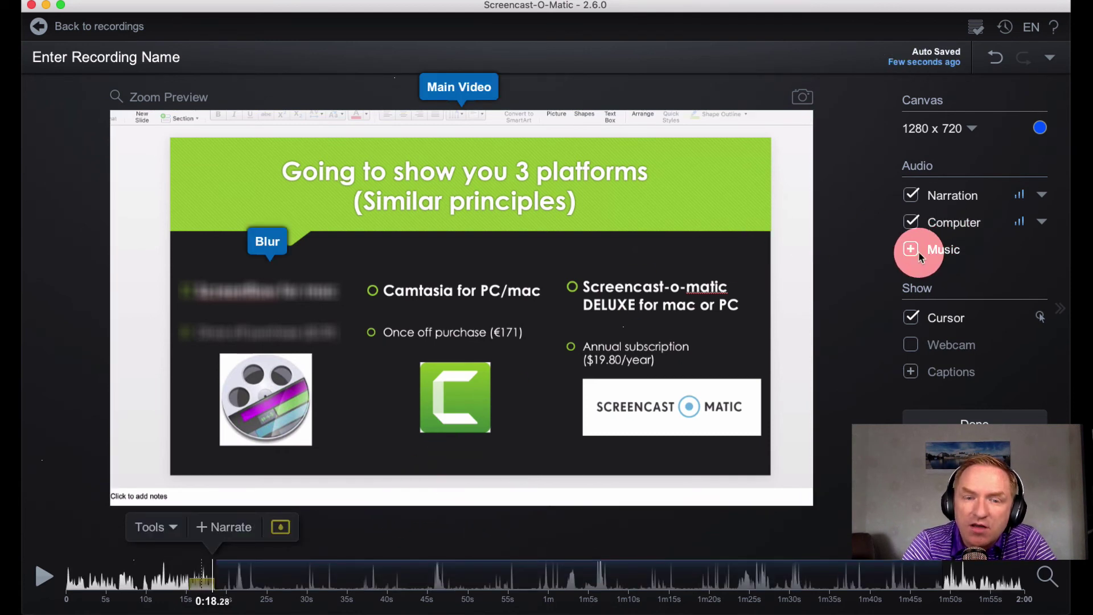
left_click(200, 525)
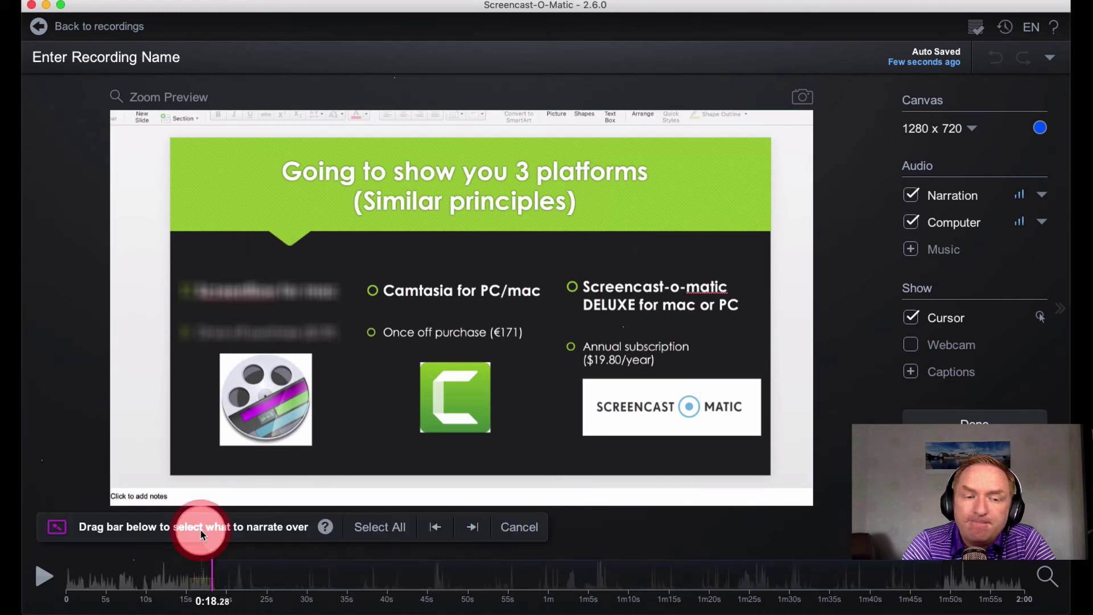
left_click(500, 537)
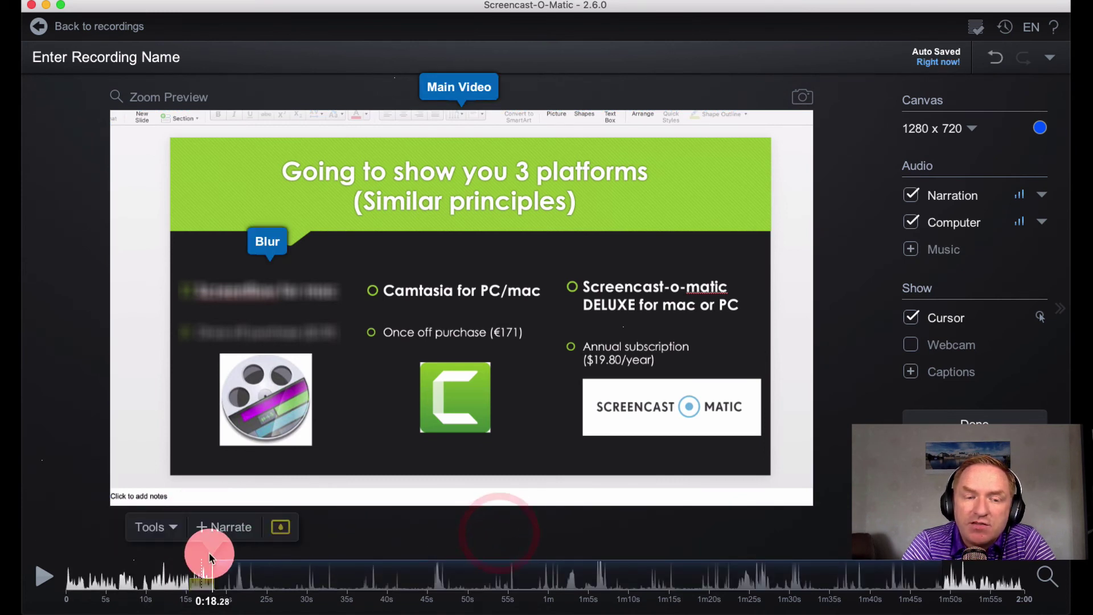
Add a 3-second arrow overlay at 0:18.28, drawn across the Camtasia heading and pointing at the Screencast-o-matic column.
left_click(169, 528)
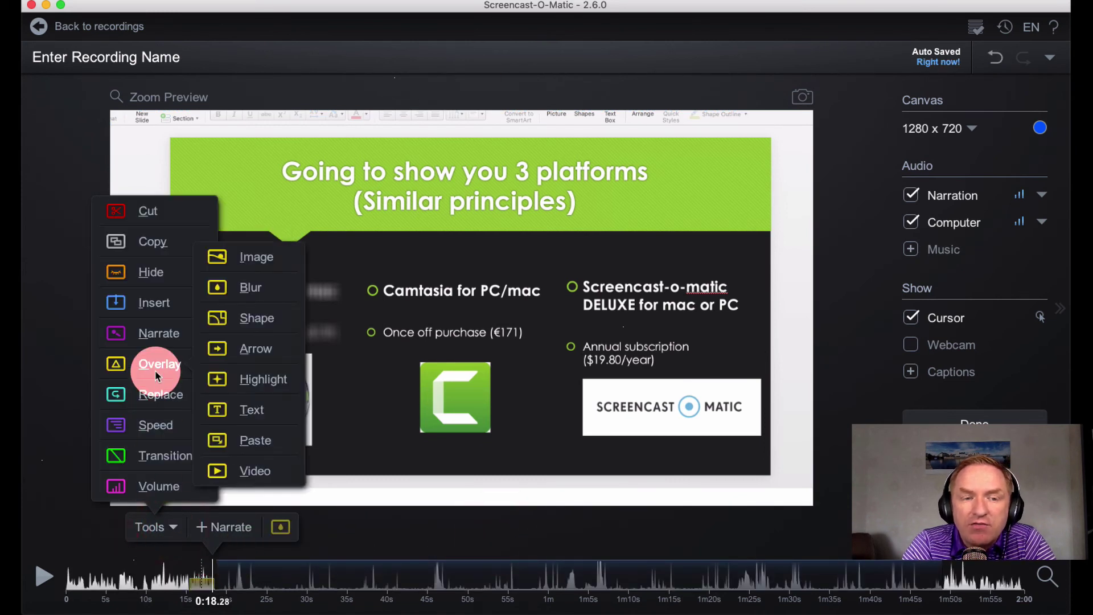
mouse_move(157, 427)
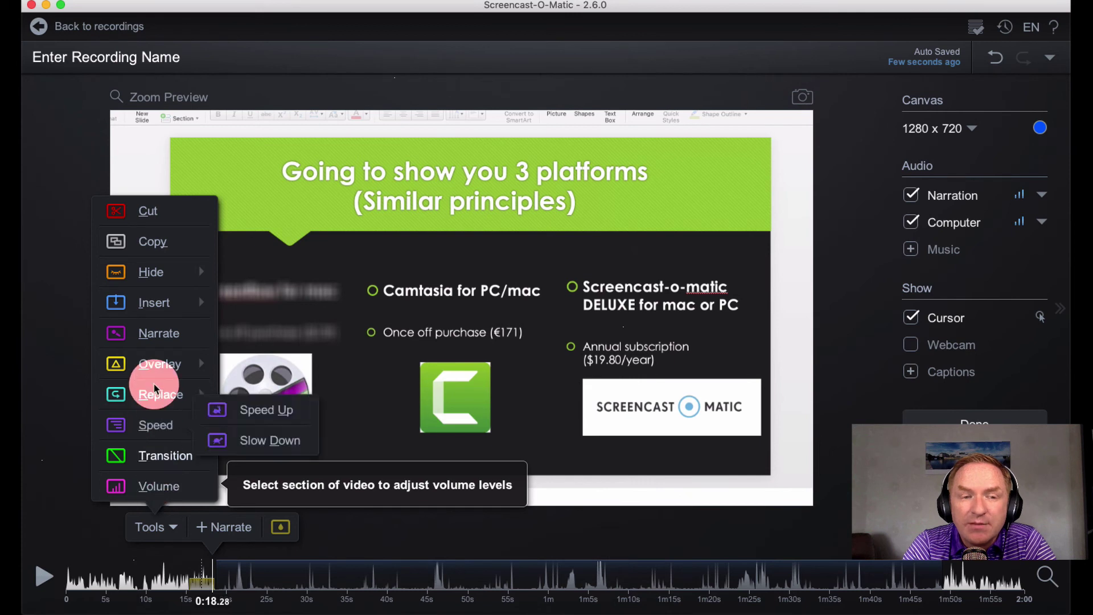
mouse_move(161, 368)
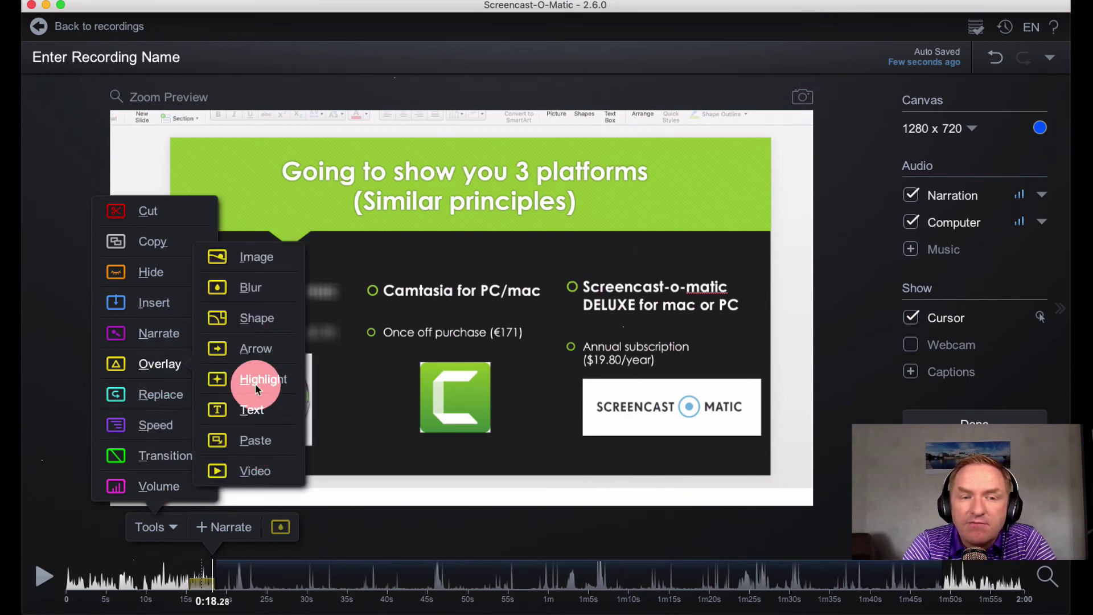
left_click(254, 350)
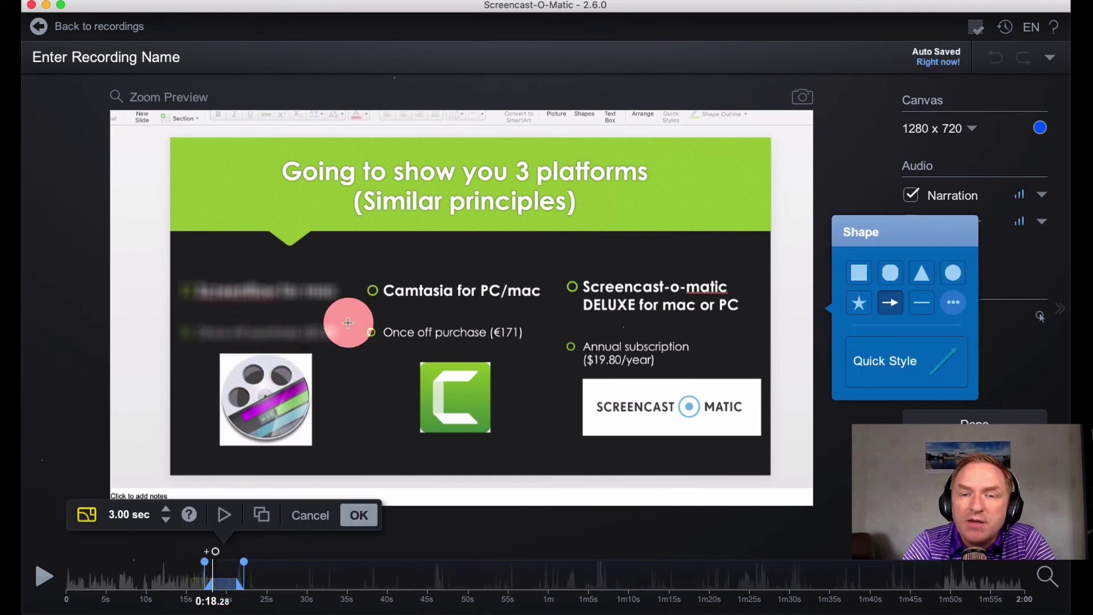
left_click(886, 302)
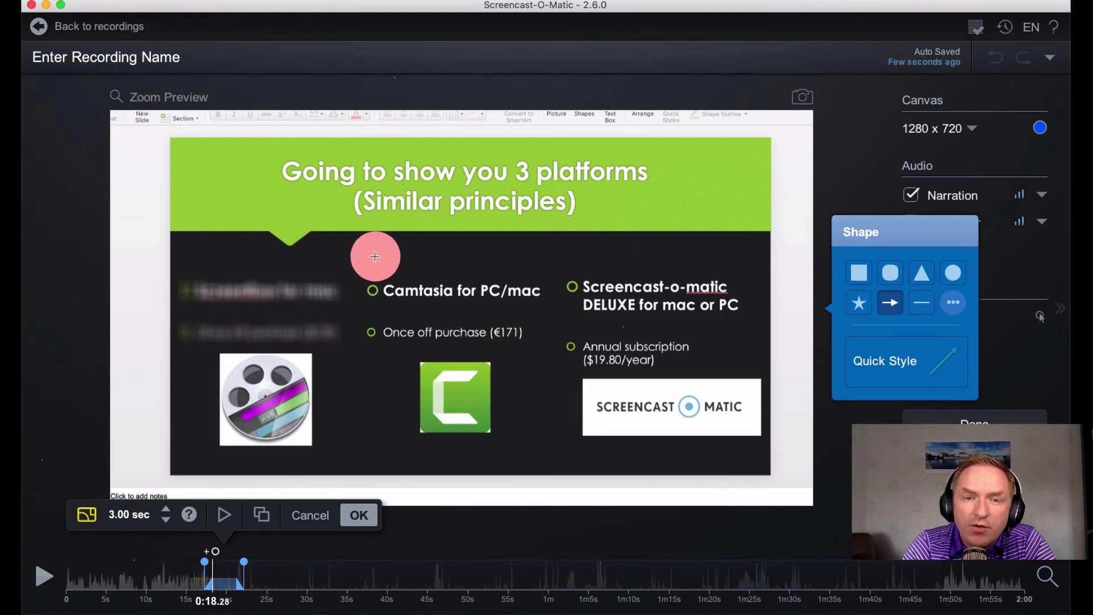
mouse_move(374, 257)
left_mouse_down()
mouse_move(576, 288)
mouse_move(574, 310)
left_mouse_up()
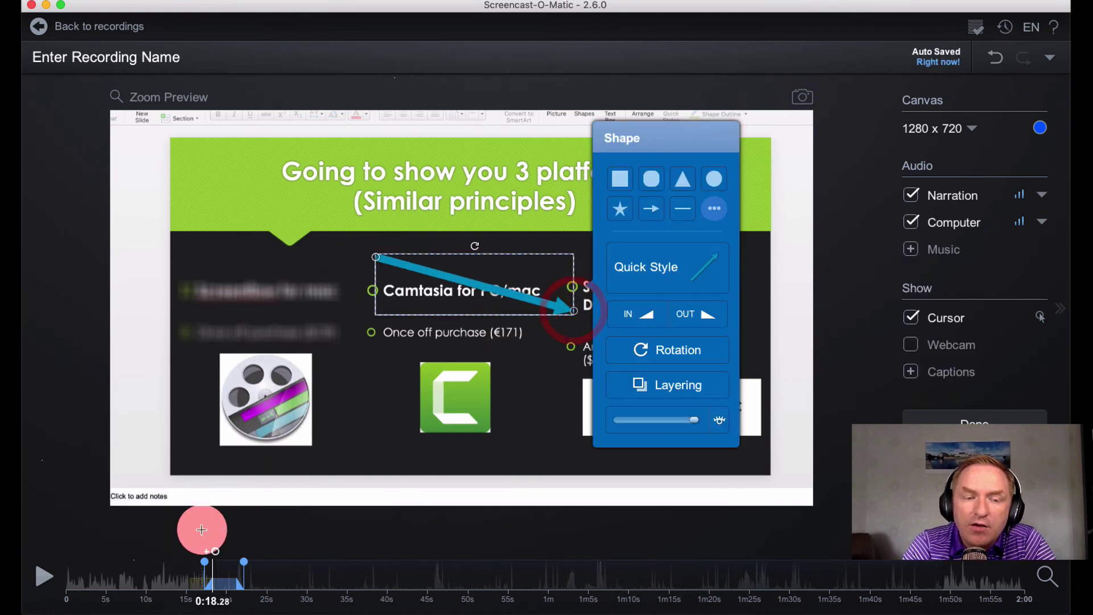
Preview the arrow across the slide and the start of the pipetting video, and accept the overlay.
left_click(43, 576)
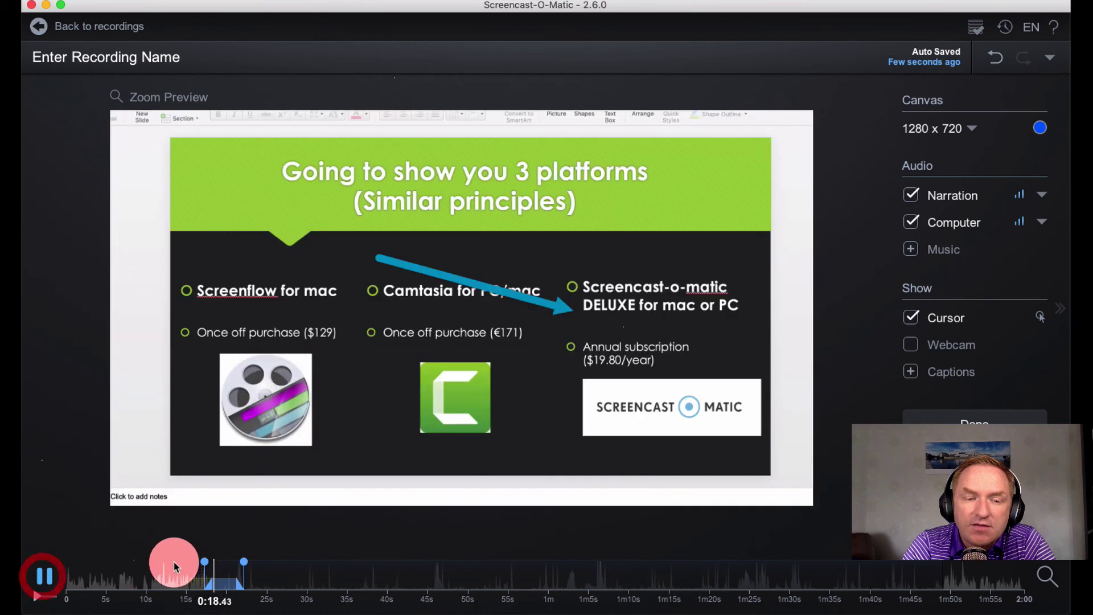
left_click(233, 581)
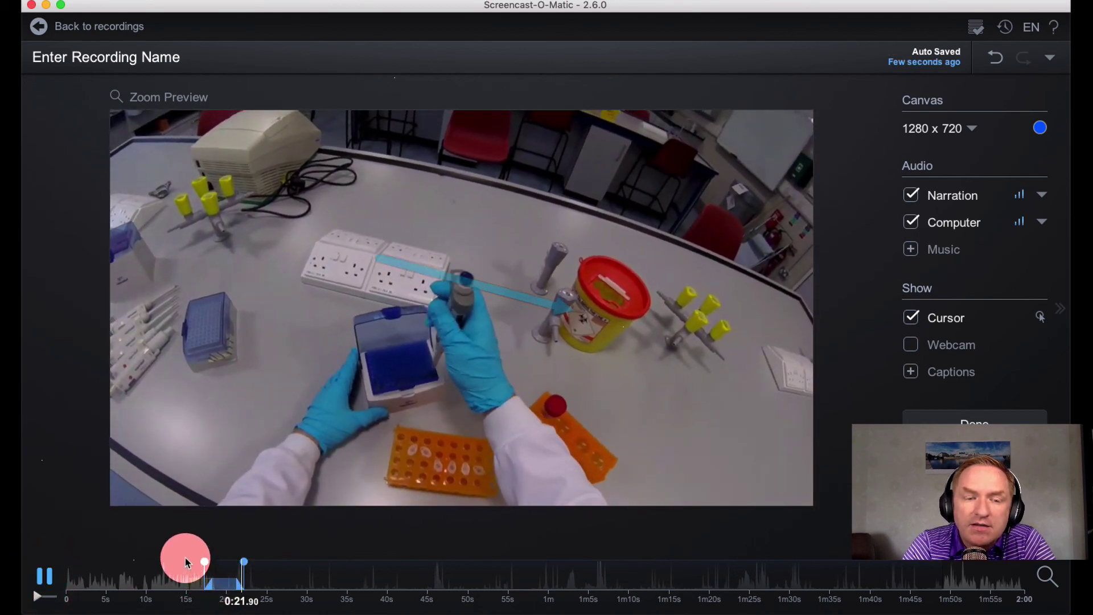
left_click(187, 558)
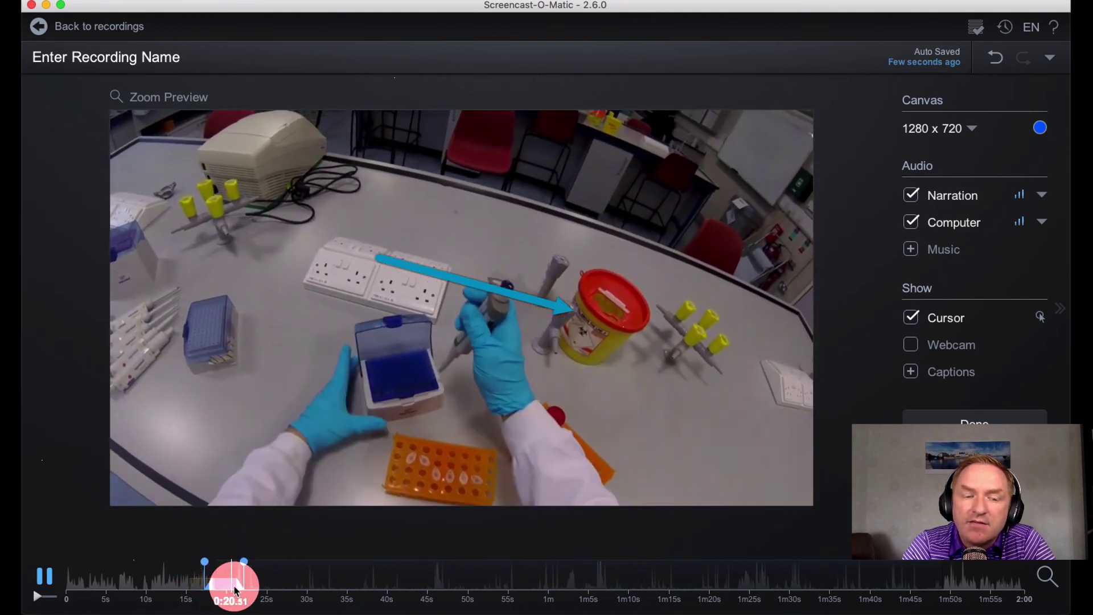
left_click_drag(243, 587, 244, 586)
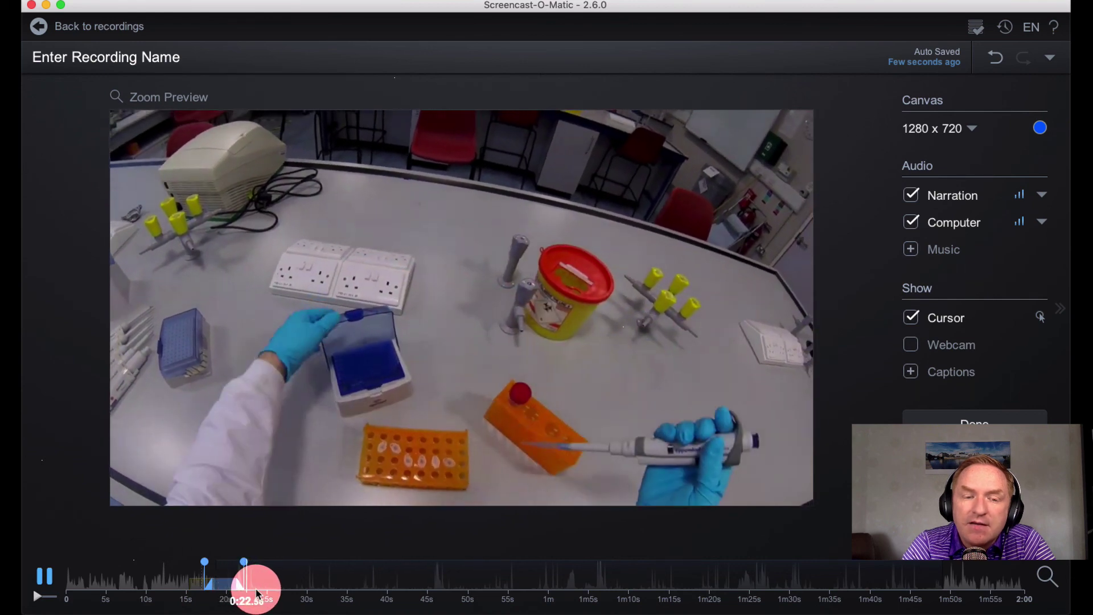
left_click(64, 594)
left_click(239, 592)
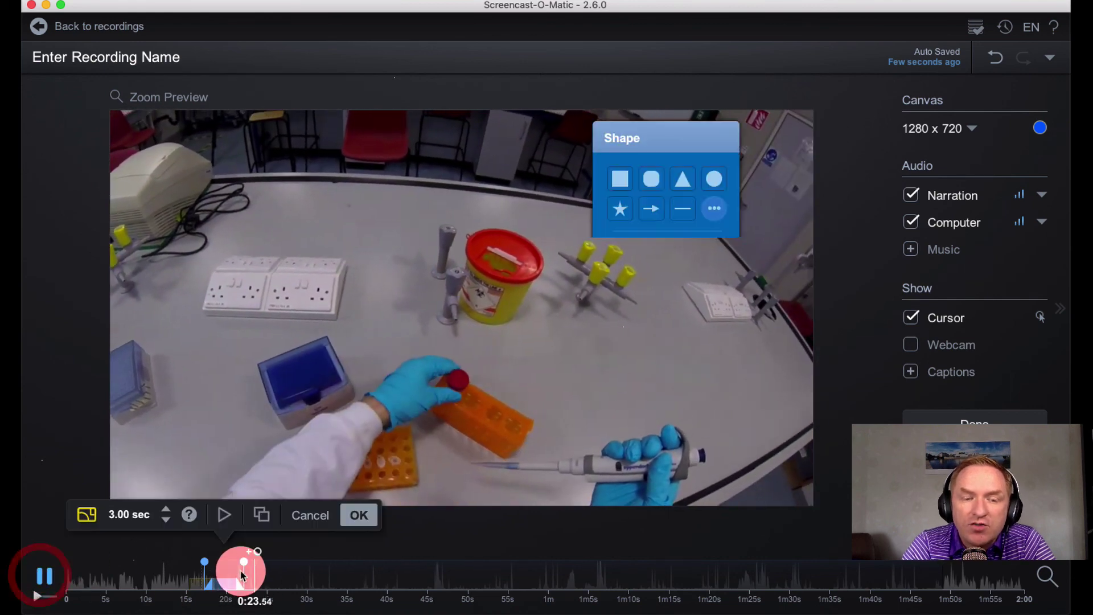
left_click(365, 561)
left_click(355, 517)
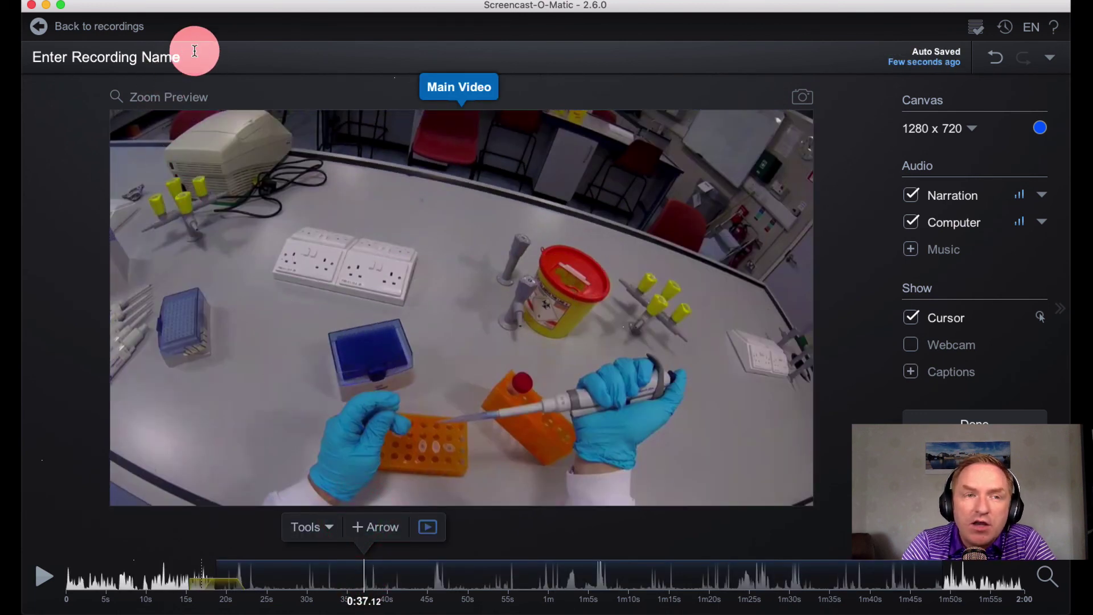
Select the placeholder recording name and finish editing to bring up the recording's save and upload options.
left_click(171, 56)
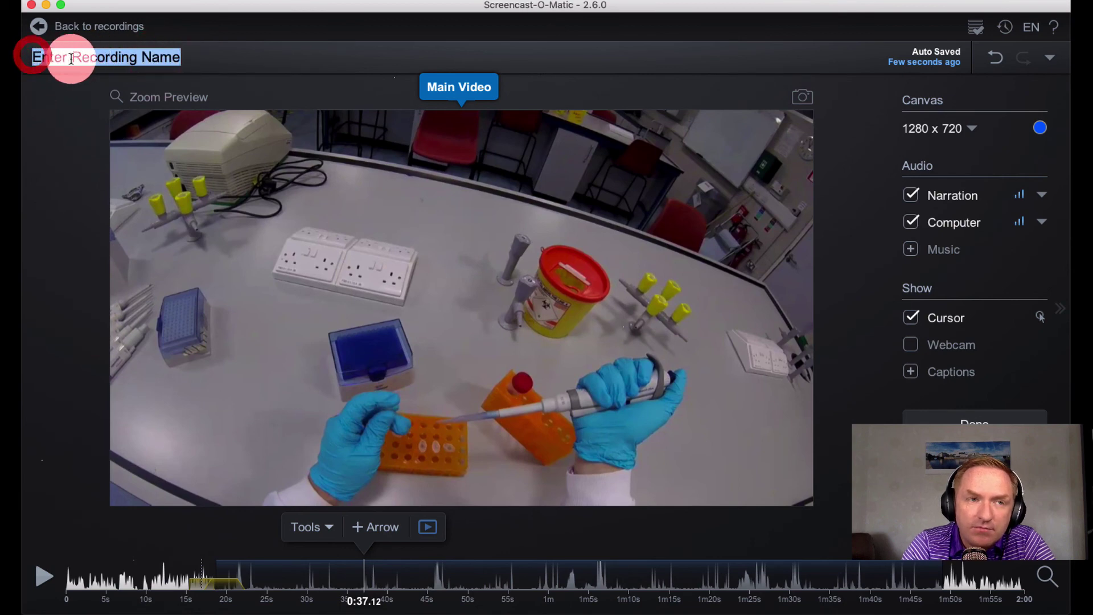
left_click(968, 421)
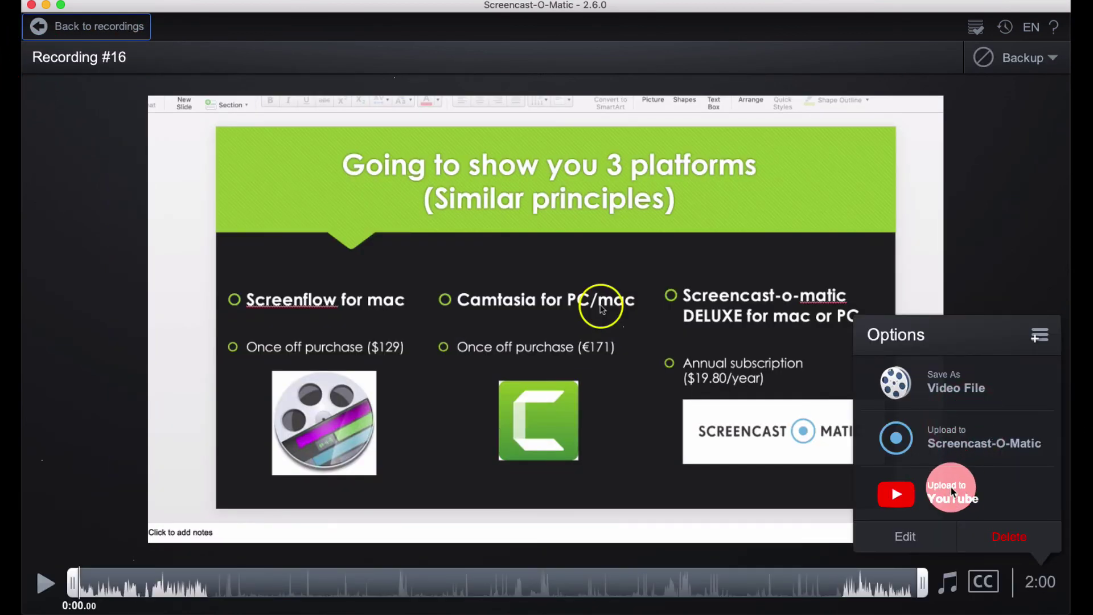